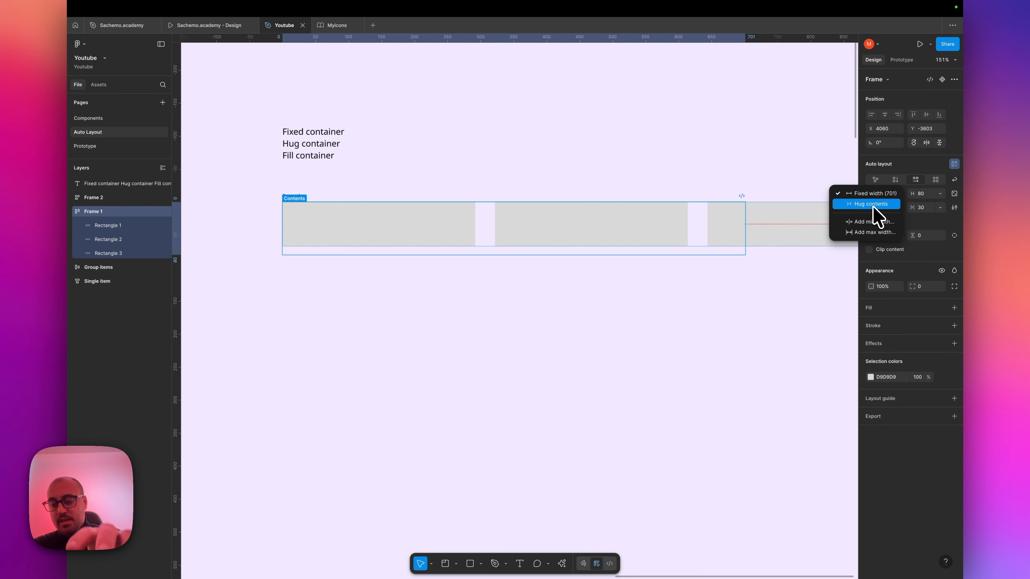
# Step: Set both the width and the height of Frame 1 to hug its contents
pyautogui.click(870, 204)
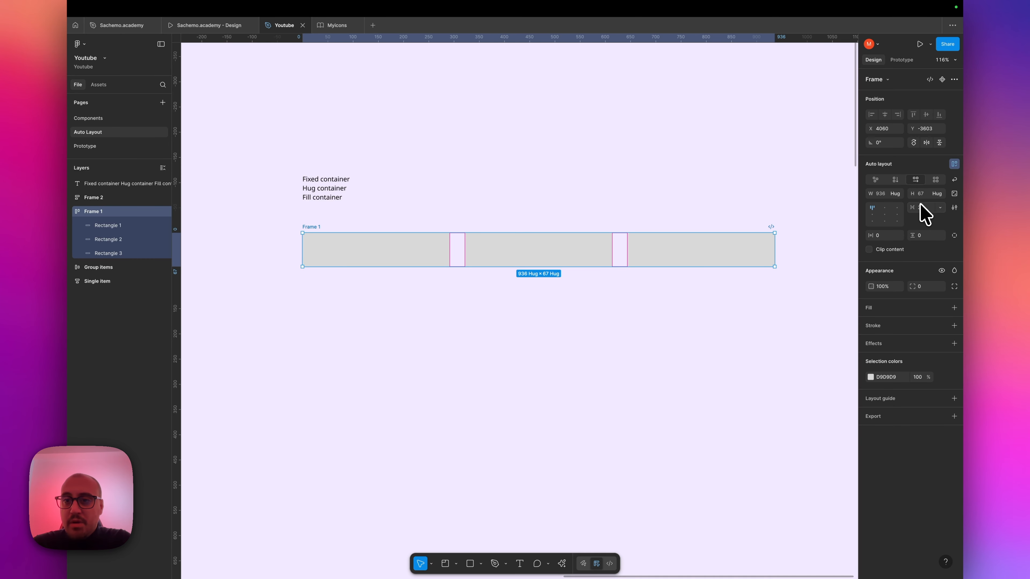
pyautogui.scroll(-2, 750, 249)
pyautogui.hscroll(-2, 750, 249)
pyautogui.scroll(3, 745, 252)
pyautogui.scroll(-2, 743, 249)
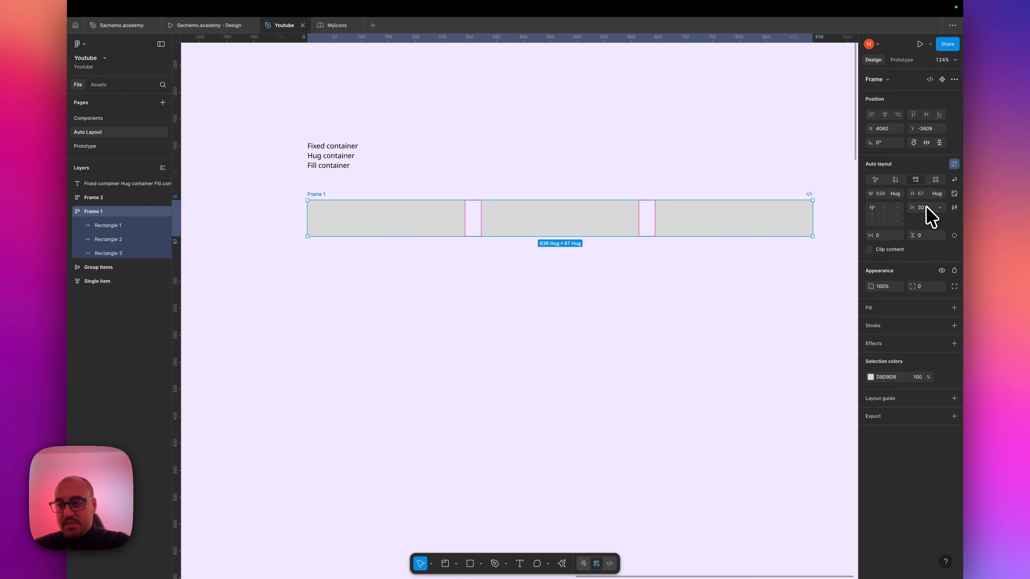
# Step: Widen the horizontal gap between the rectangles in Frame 1 to 93 and deselect the frame
pyautogui.moveTo(912, 207); pyautogui.dragTo(912, 208)
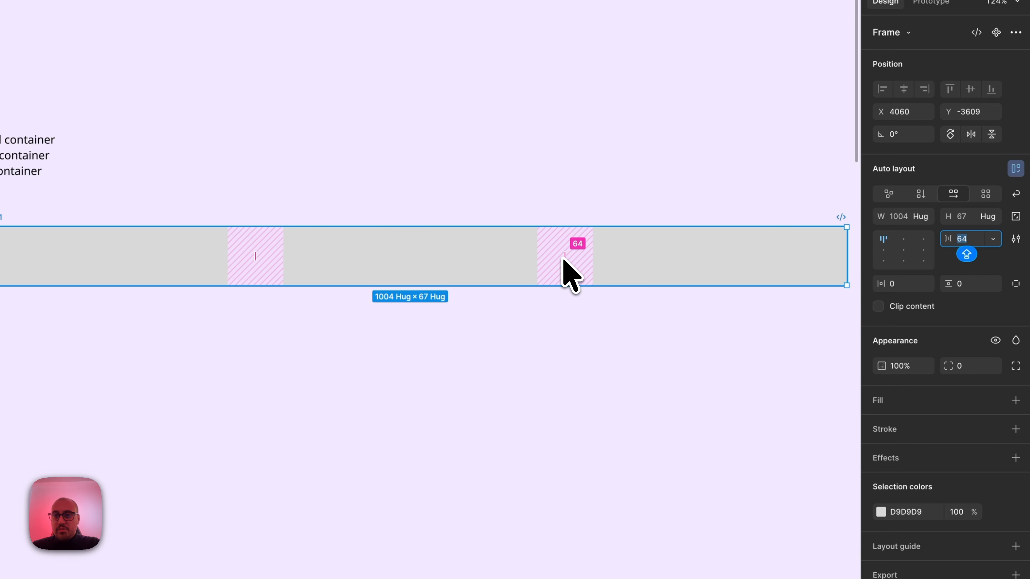
pyautogui.moveTo(563, 259); pyautogui.dragTo(670, 253)
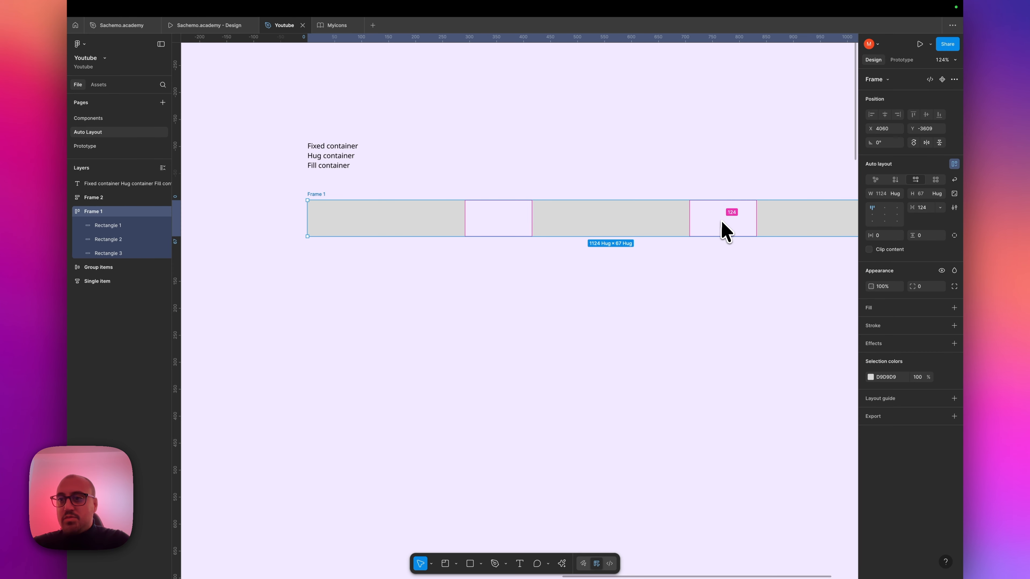
pyautogui.moveTo(721, 221); pyautogui.dragTo(697, 226)
pyautogui.click(601, 268)
pyautogui.scroll(-5, 583, 267)
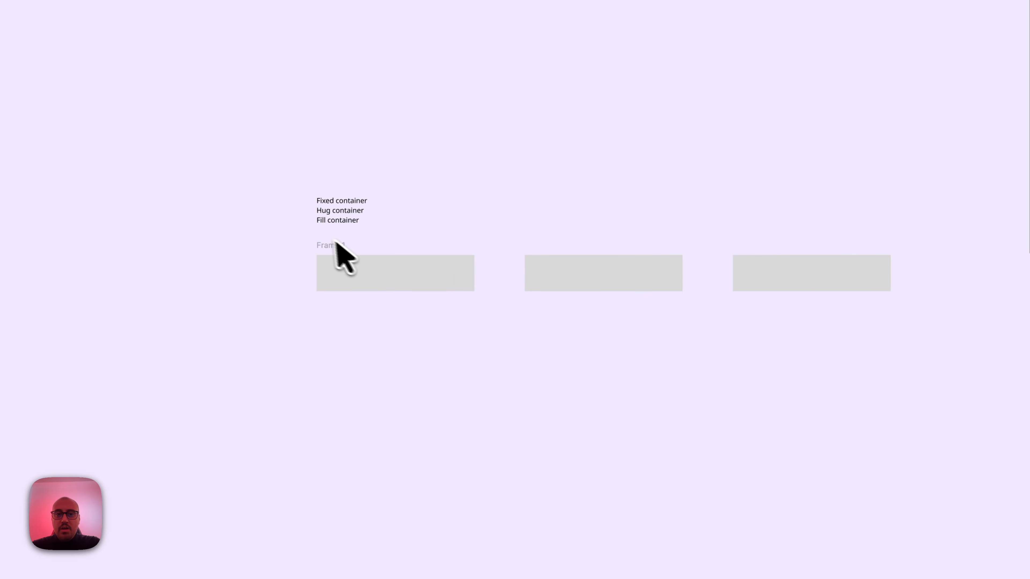
# Step: Set Frame 1's horizontal padding to 32 and shift the frame sideways to about X 4139
pyautogui.click(327, 243)
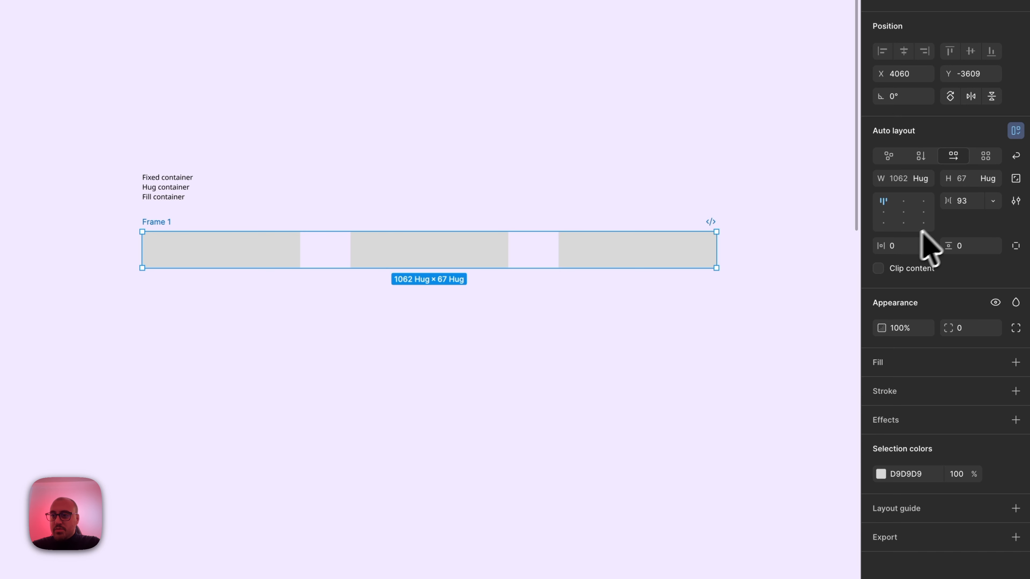
pyautogui.click(903, 247)
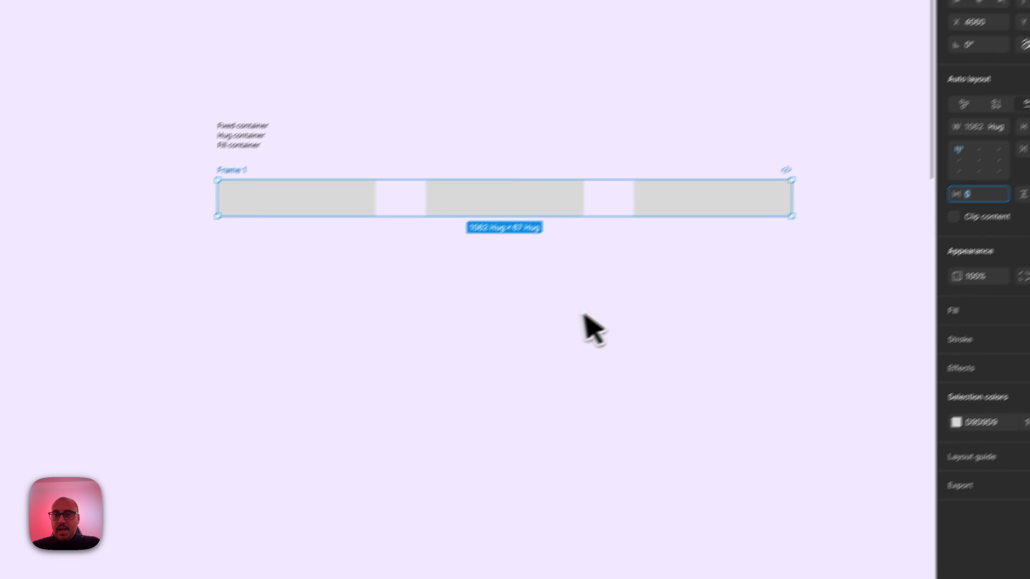
pyautogui.scroll(3, 579, 300)
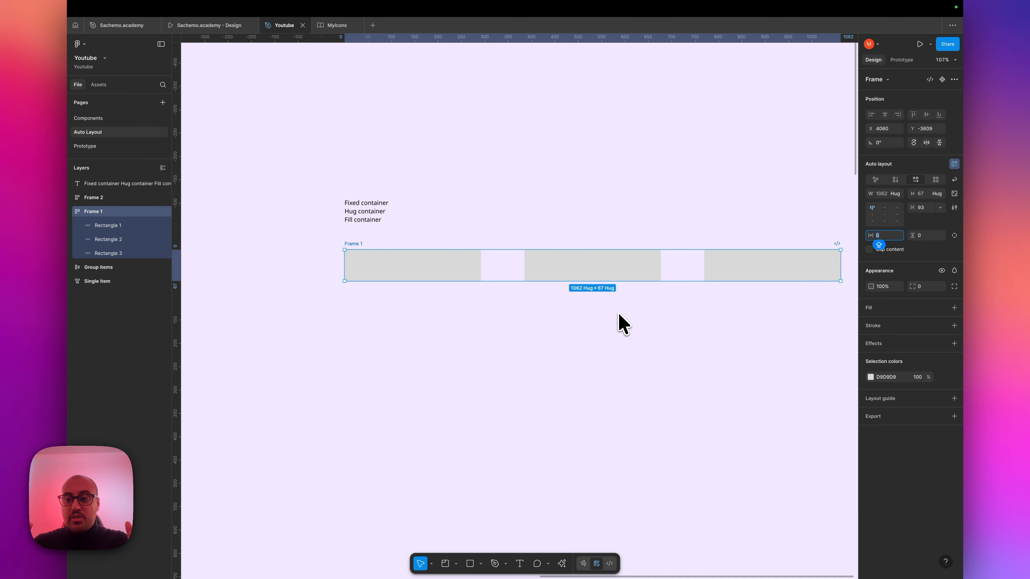
pyautogui.write('32')
pyautogui.press('Return')
pyautogui.hscroll(3, 618, 312)
pyautogui.moveTo(750, 279)
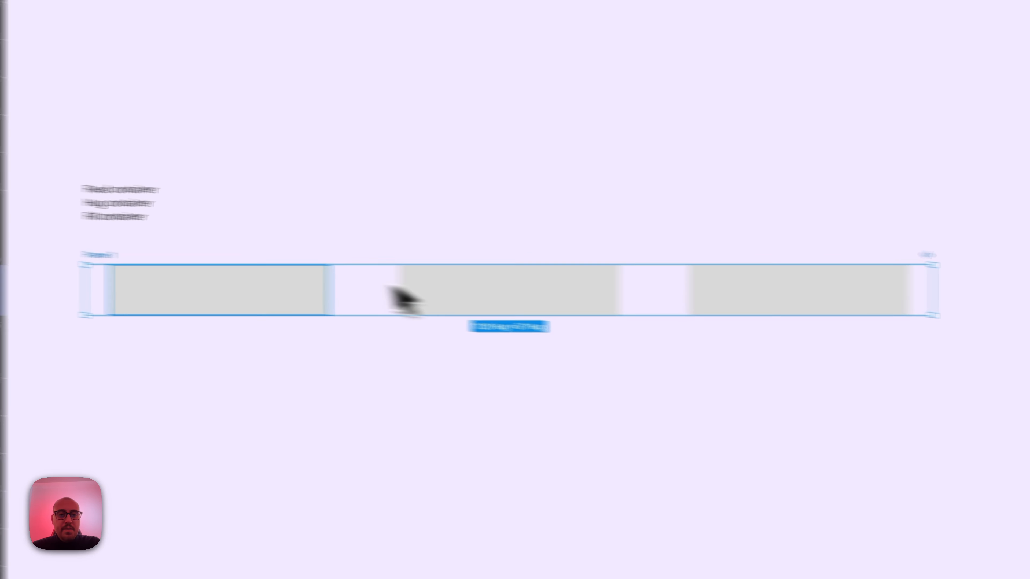
pyautogui.moveTo(206, 268); pyautogui.dragTo(264, 268)
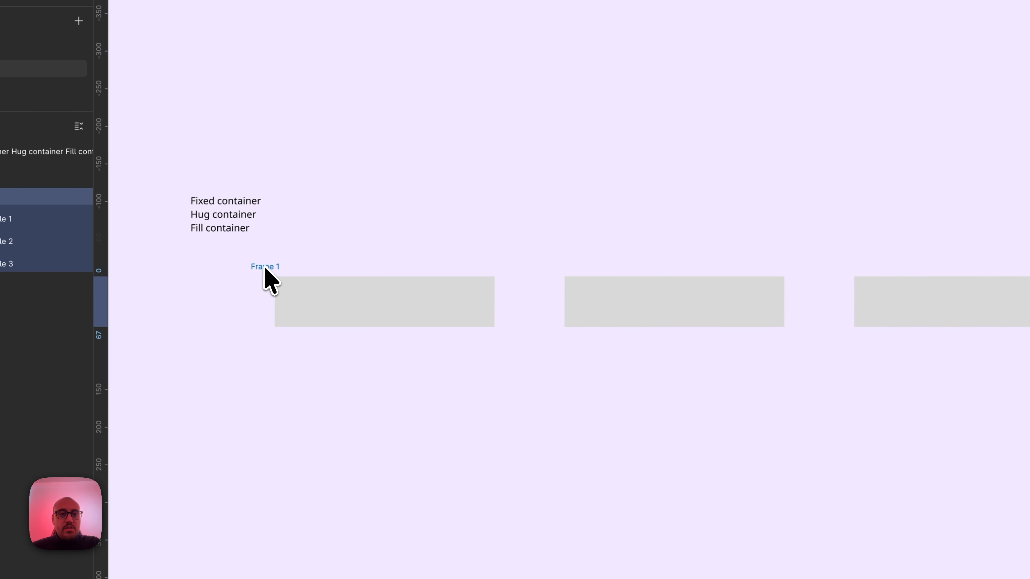
# Step: Duplicate the first rectangle inside Frame 1 and undo the duplication
pyautogui.click(280, 295)
pyautogui.hotkey('ctrl', 'd')
pyautogui.scroll(-2, 473, 345)
pyautogui.hscroll(3, 473, 344)
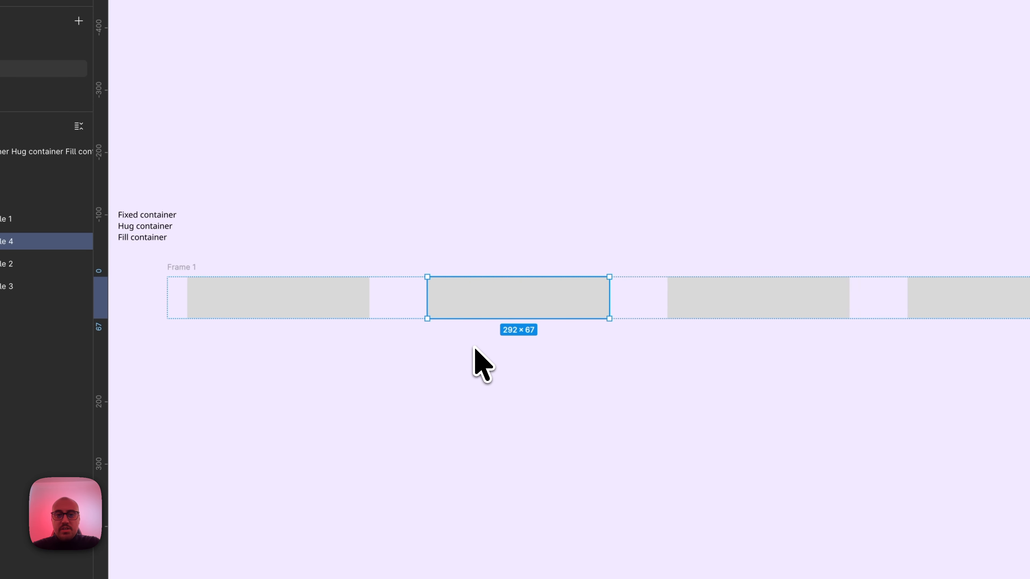
pyautogui.hotkey('ctrl', 'z')
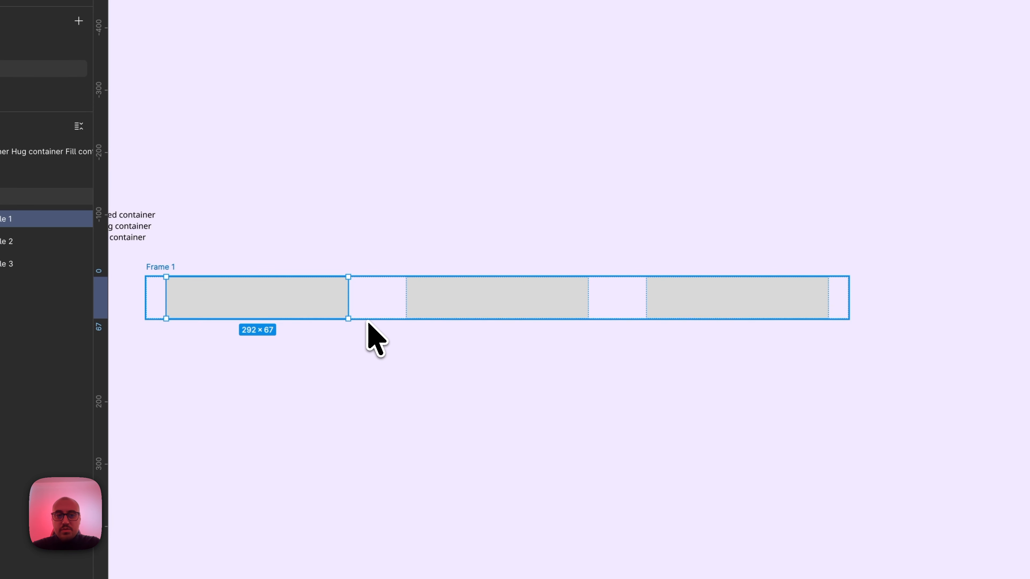
pyautogui.hscroll(-5, 368, 317)
# Step: Set the vertical padding of Frame 1 to 32
pyautogui.click(371, 259)
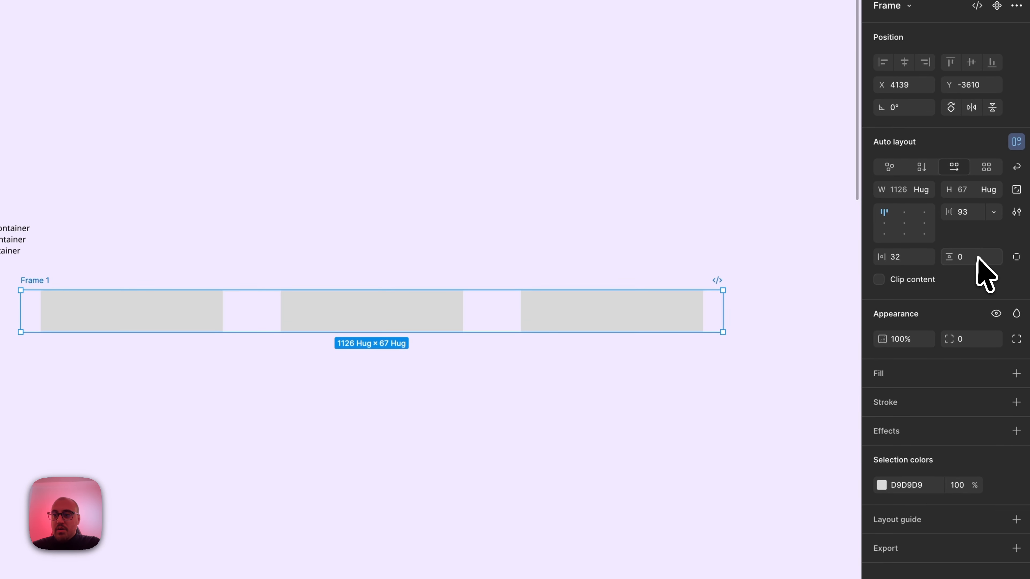
pyautogui.click(976, 256)
pyautogui.write('32')
pyautogui.press('Return')
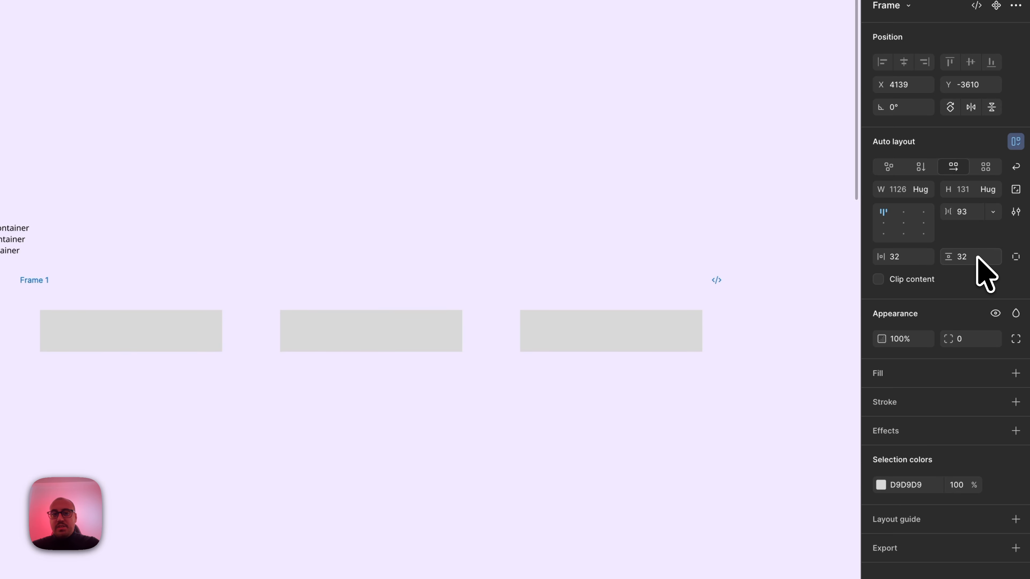
# Step: Draw a loose rectangle above Frame 1 to compare spacing, delete it and move the frame back up under the text
pyautogui.moveTo(27, 297); pyautogui.dragTo(27, 381)
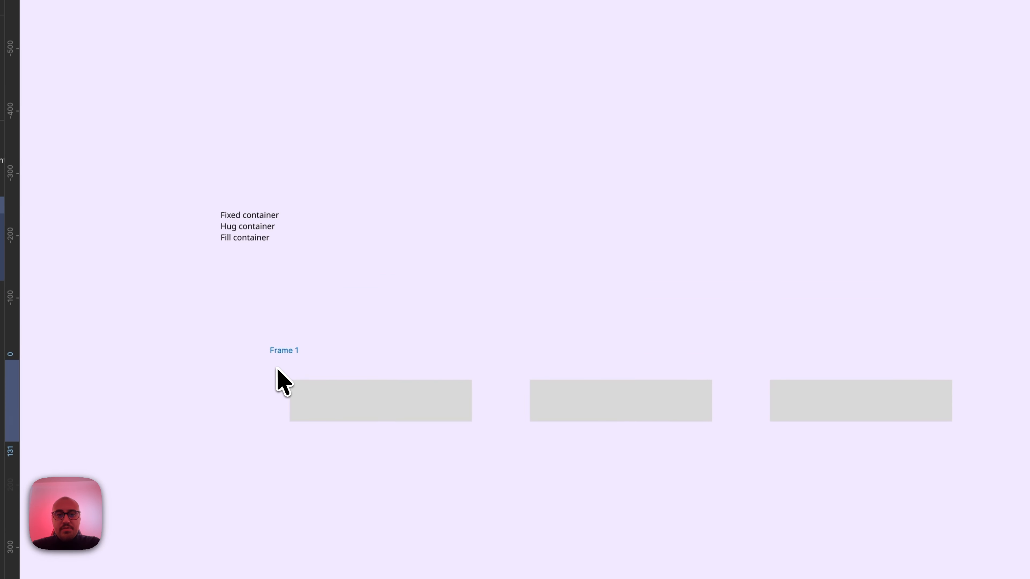
pyautogui.press('r')
pyautogui.moveTo(291, 298); pyautogui.dragTo(470, 360)
pyautogui.moveTo(412, 344); pyautogui.dragTo(437, 380)
pyautogui.click(437, 404)
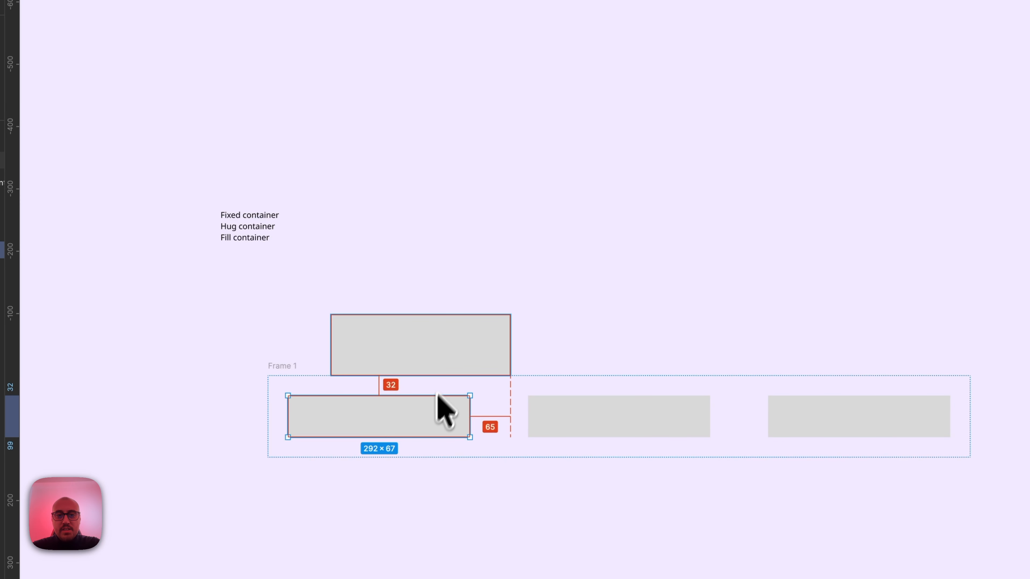
pyautogui.click(455, 349)
pyautogui.press('Delete')
pyautogui.moveTo(282, 367); pyautogui.dragTo(256, 244)
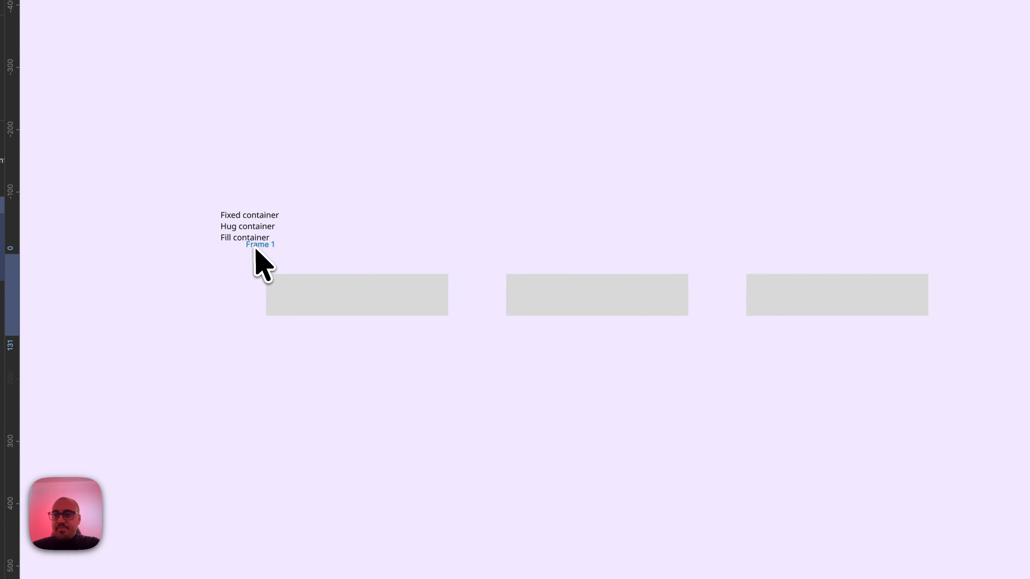
# Step: Switch Frame 1 to individual padding values and set the bottom padding to 115
pyautogui.click(1016, 288)
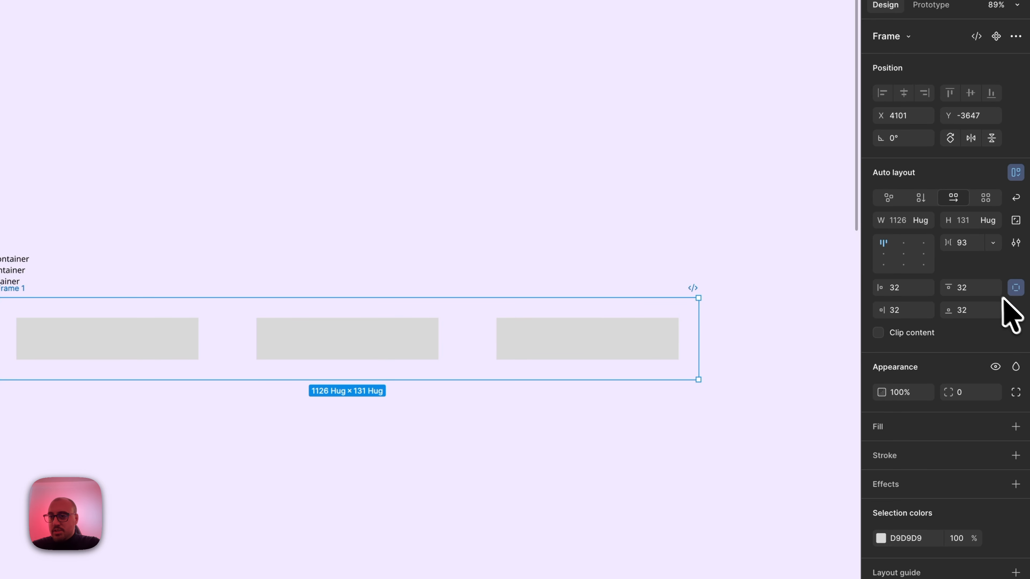
pyautogui.click(907, 309)
pyautogui.click(894, 289)
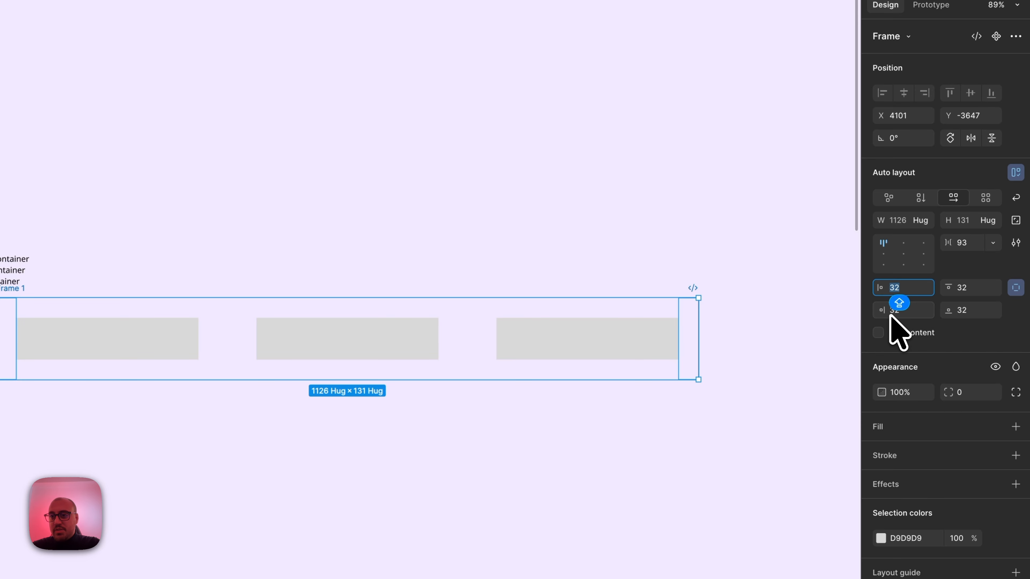
pyautogui.click(1013, 321)
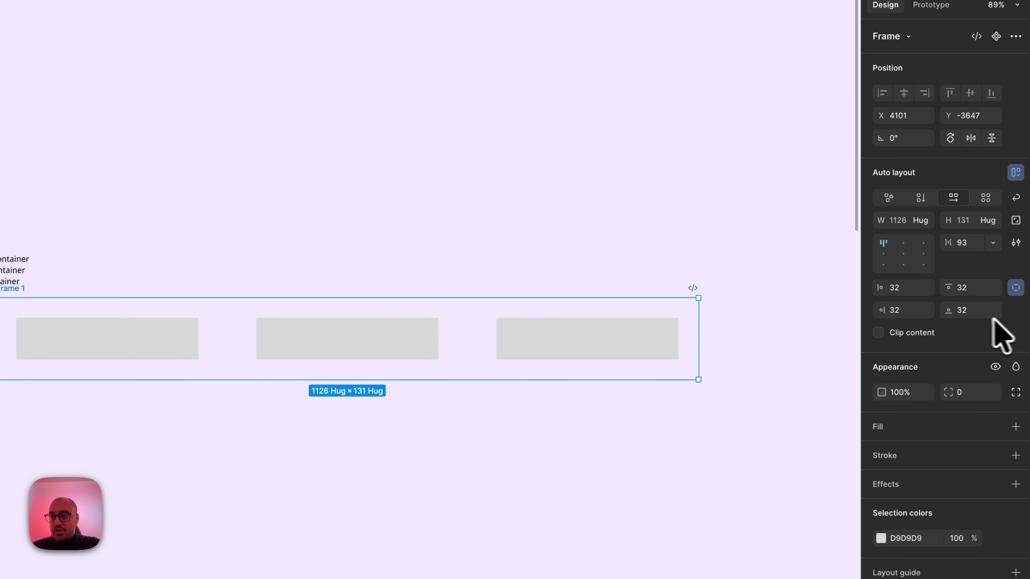
pyautogui.moveTo(948, 313); pyautogui.dragTo(950, 314)
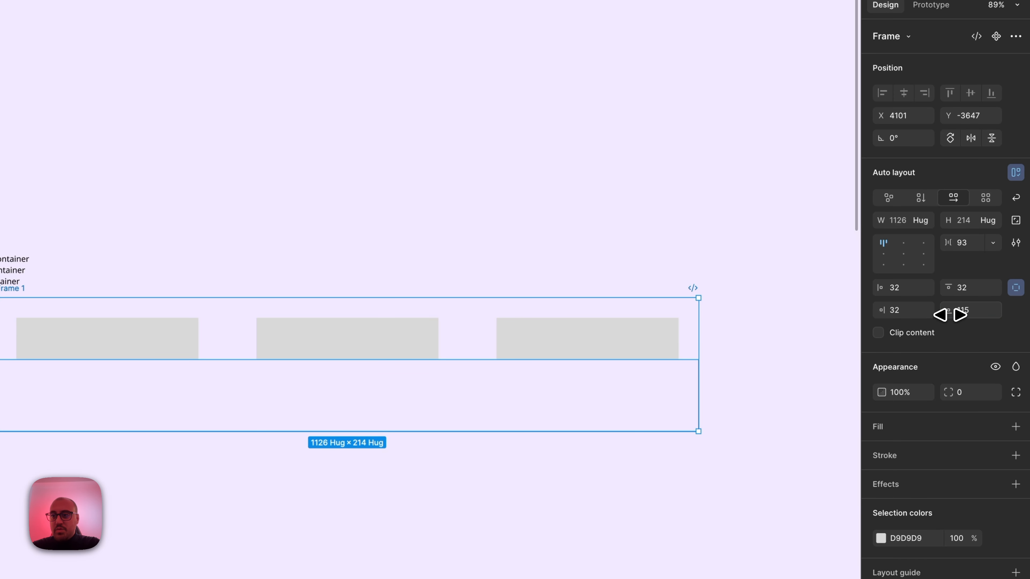
# Step: Set Frame 1's top padding to 64 and return to the combined horizontal and vertical padding values
pyautogui.click(968, 293)
pyautogui.write('64')
pyautogui.press('Return')
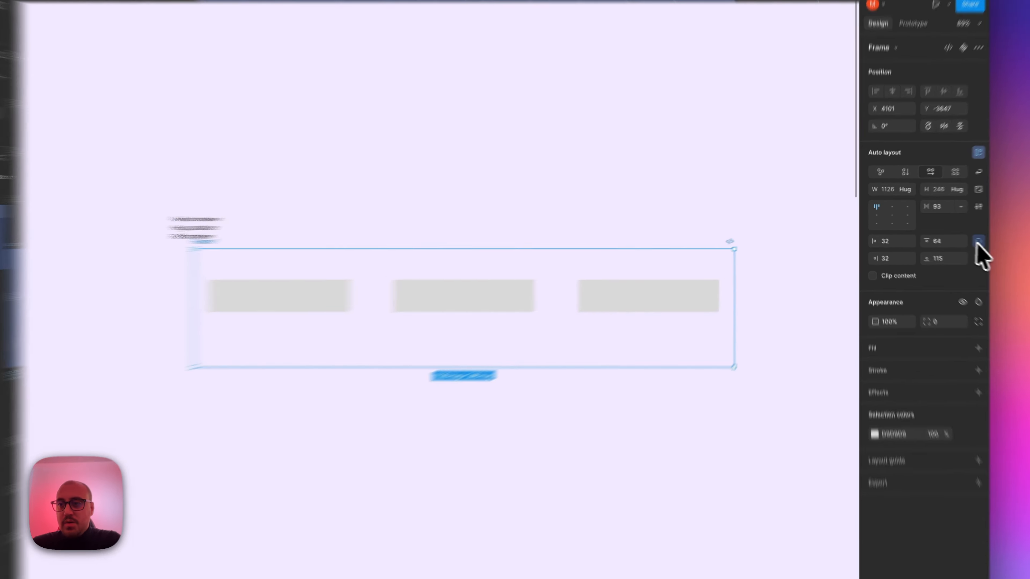
pyautogui.click(954, 235)
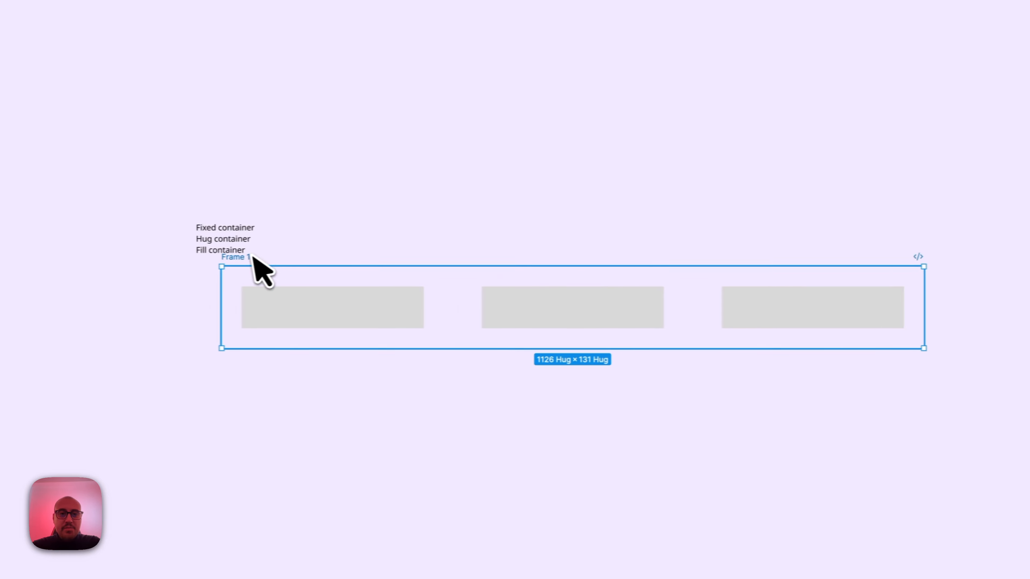
# Step: Switch Frame 1 to a fixed width, narrow it to about 922 and reposition it below the text
pyautogui.moveTo(246, 257); pyautogui.dragTo(306, 311)
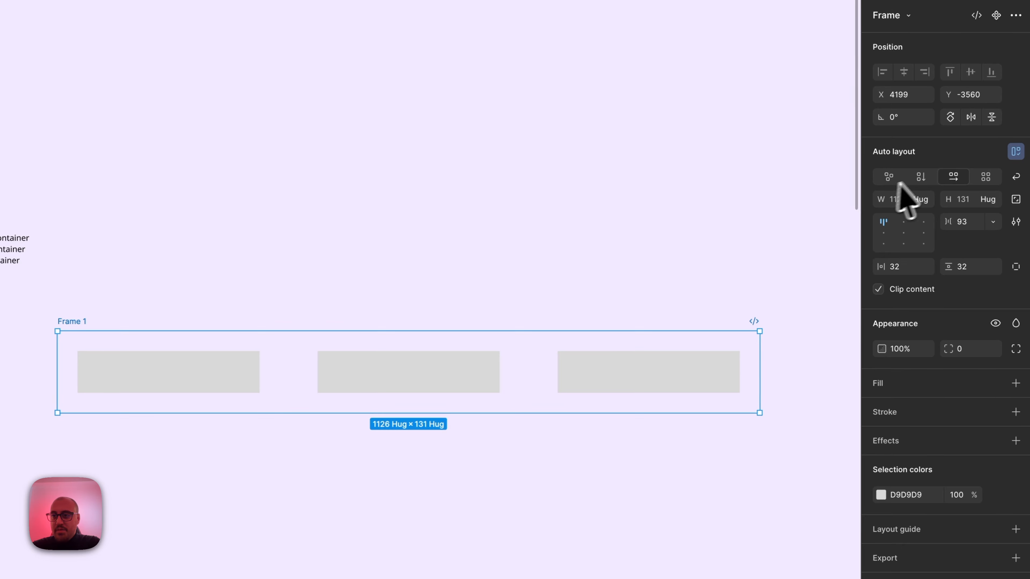
pyautogui.click(904, 194)
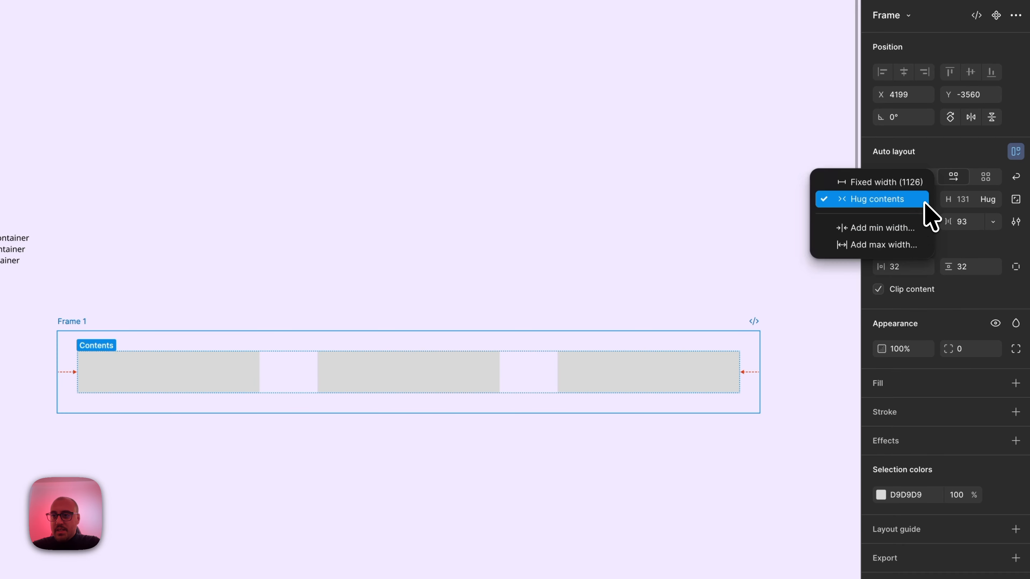
pyautogui.click(924, 182)
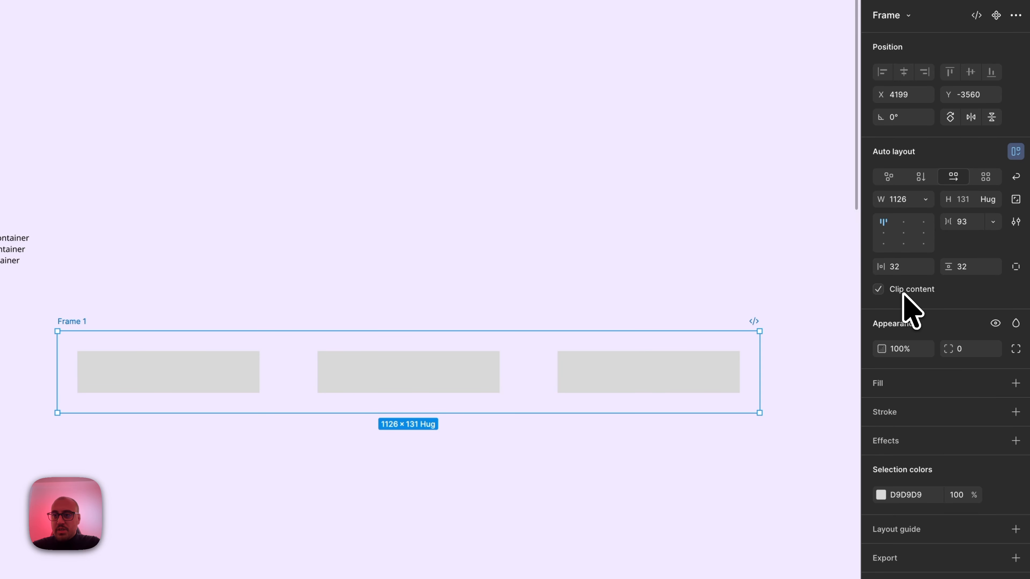
pyautogui.moveTo(759, 387); pyautogui.dragTo(632, 381)
pyautogui.moveTo(70, 323); pyautogui.dragTo(0, 398)
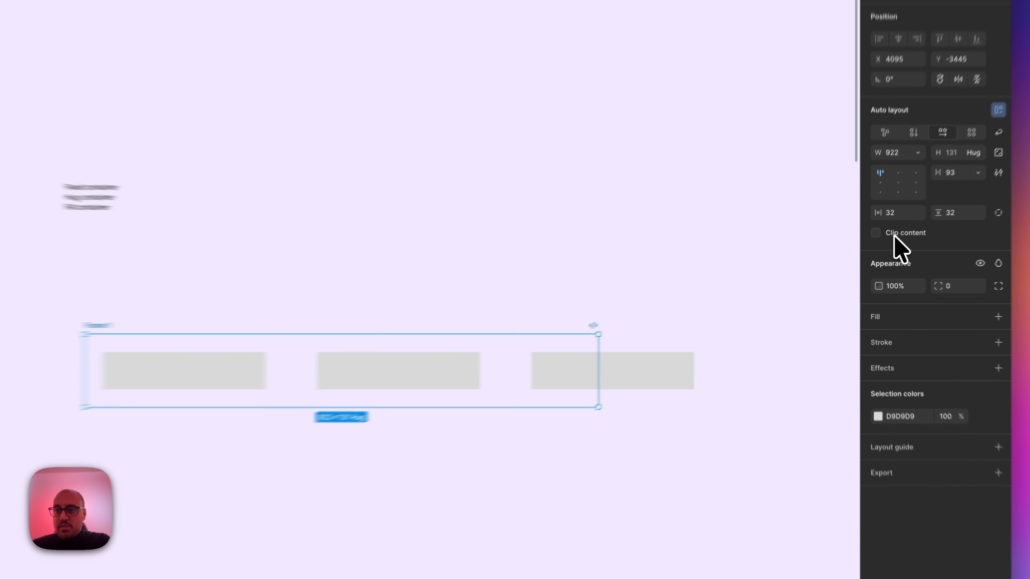
# Step: Turn on Clip content for Frame 1 and resize the frame to about 852 × 286
pyautogui.click(882, 252)
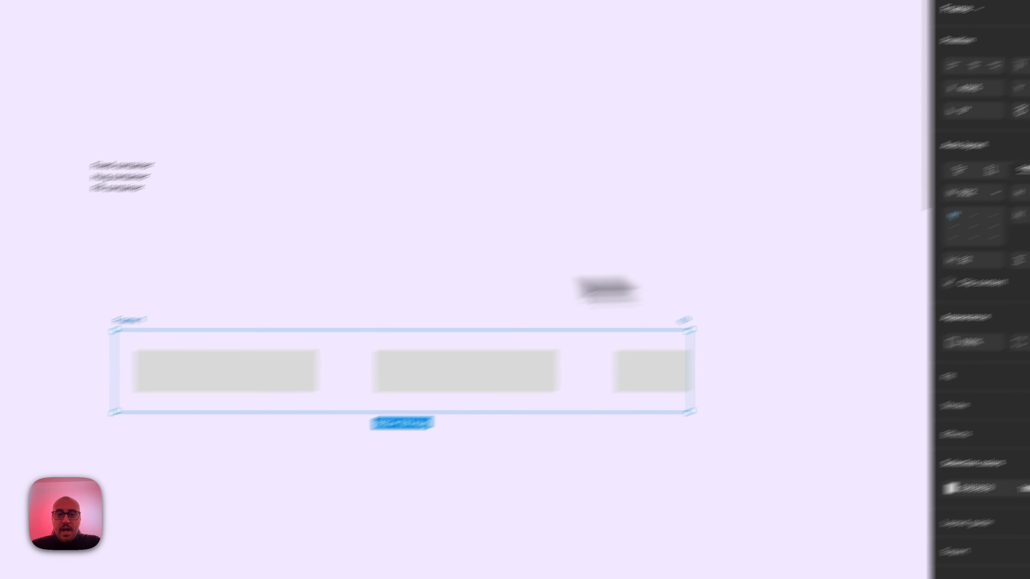
pyautogui.moveTo(796, 337); pyautogui.dragTo(753, 331)
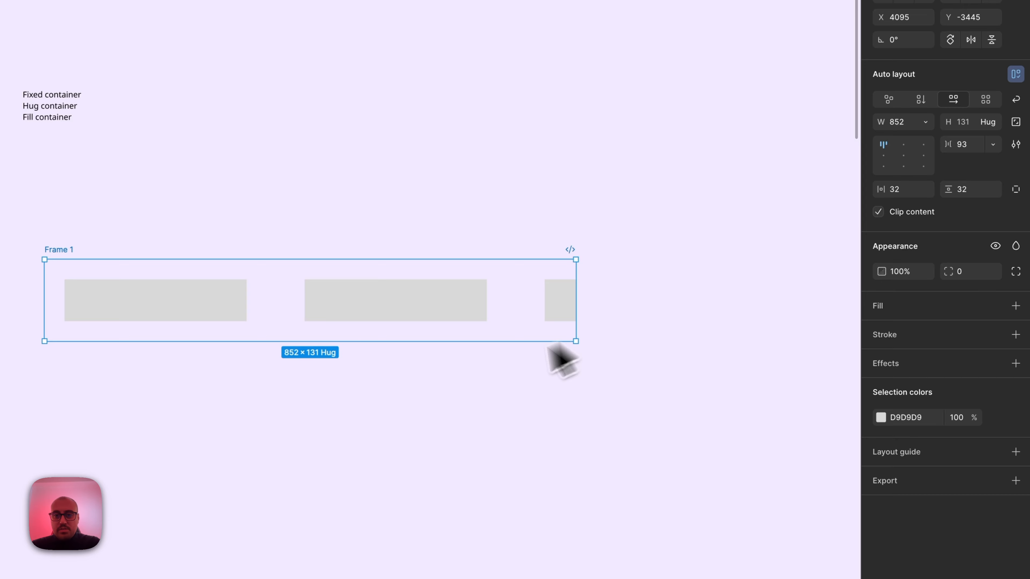
pyautogui.moveTo(498, 342); pyautogui.dragTo(499, 437)
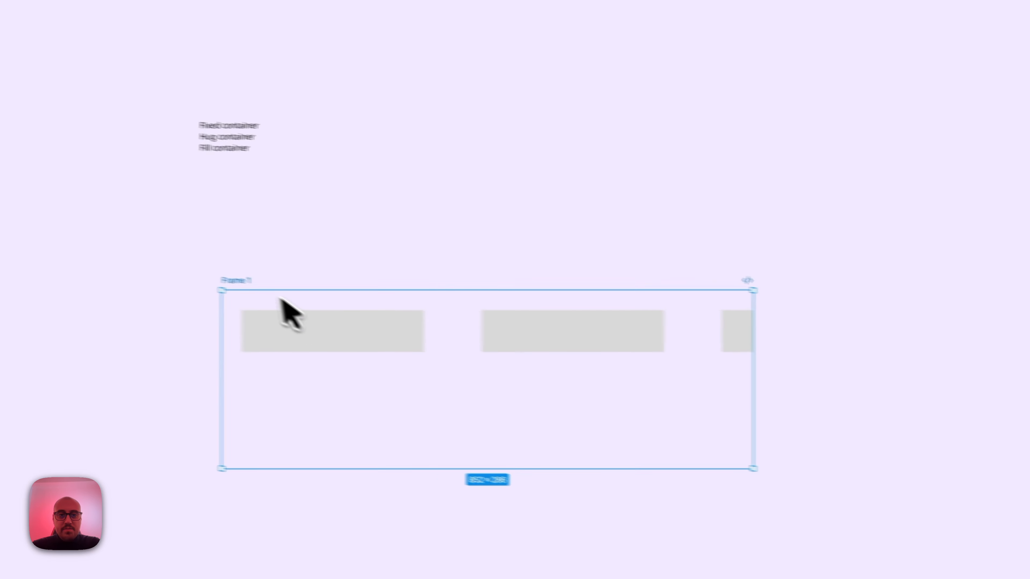
# Step: Move Frame 1 to about X 4370, Y -3621, beside the text list
pyautogui.moveTo(59, 251); pyautogui.dragTo(119, 178)
pyautogui.moveTo(322, 259); pyautogui.dragTo(441, 191)
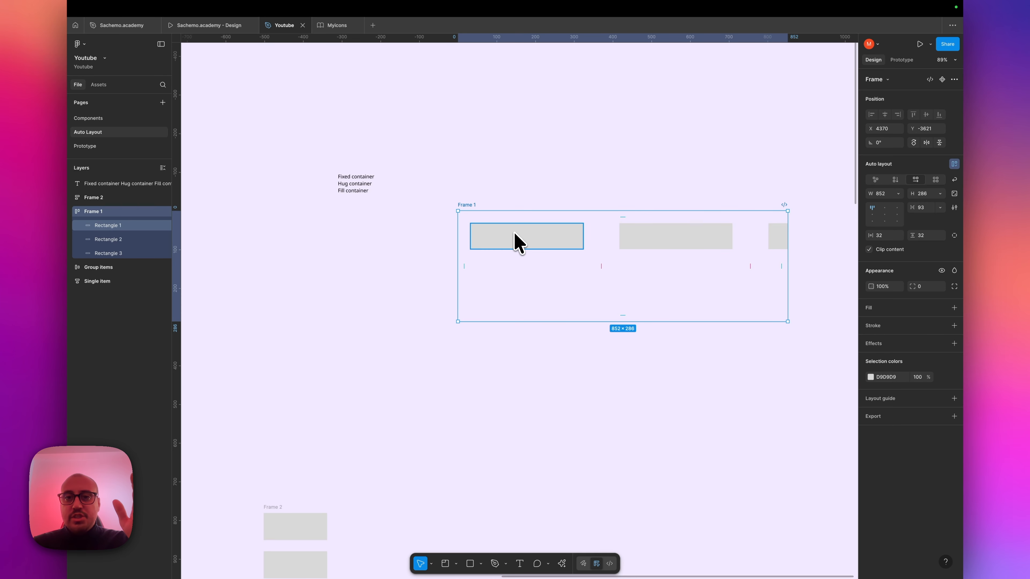
pyautogui.hscroll(5, 519, 244)
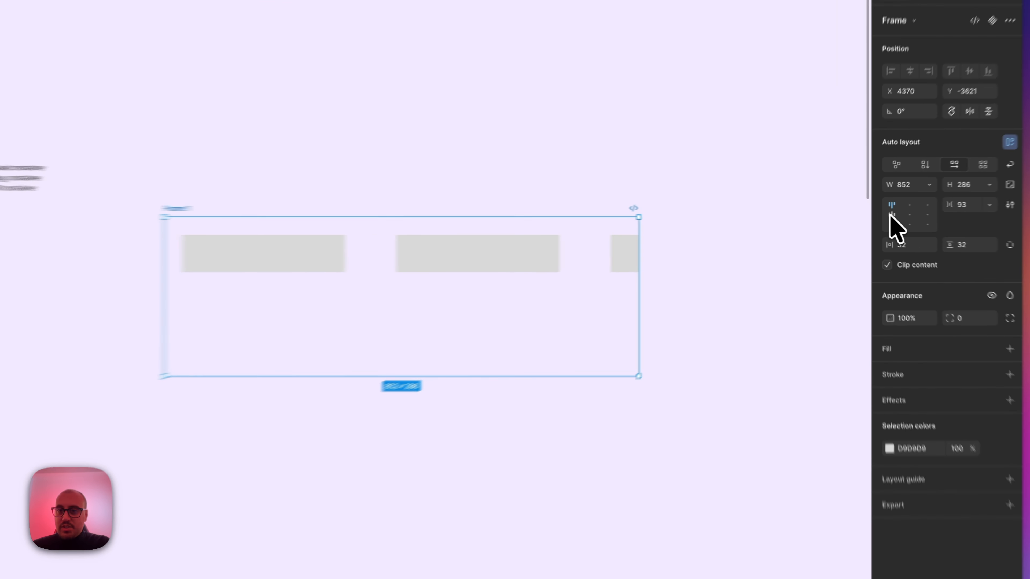
# Step: Try left and top-center alignment on Frame 1's contents and set them to Align center
pyautogui.click(872, 214)
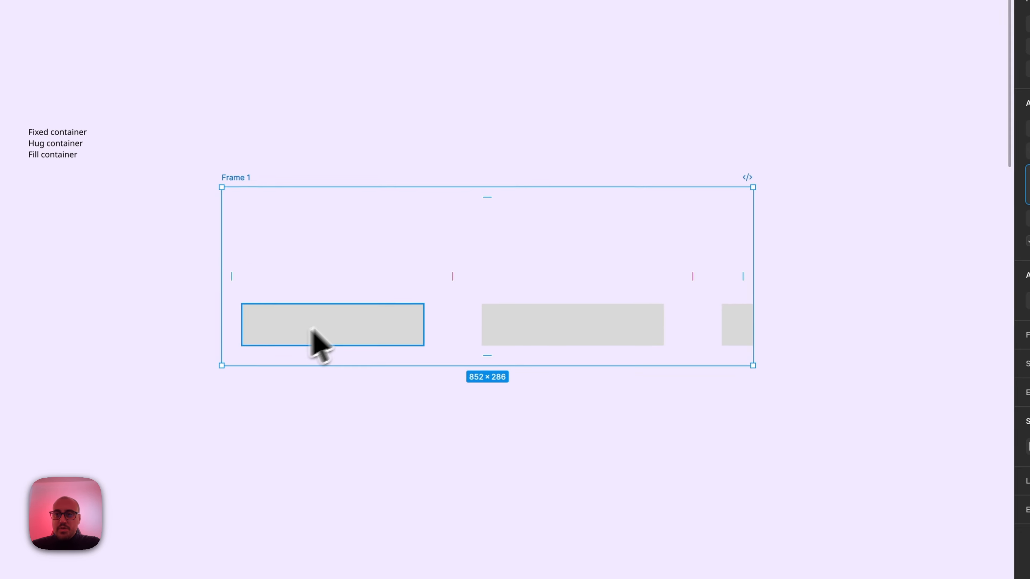
pyautogui.click(903, 243)
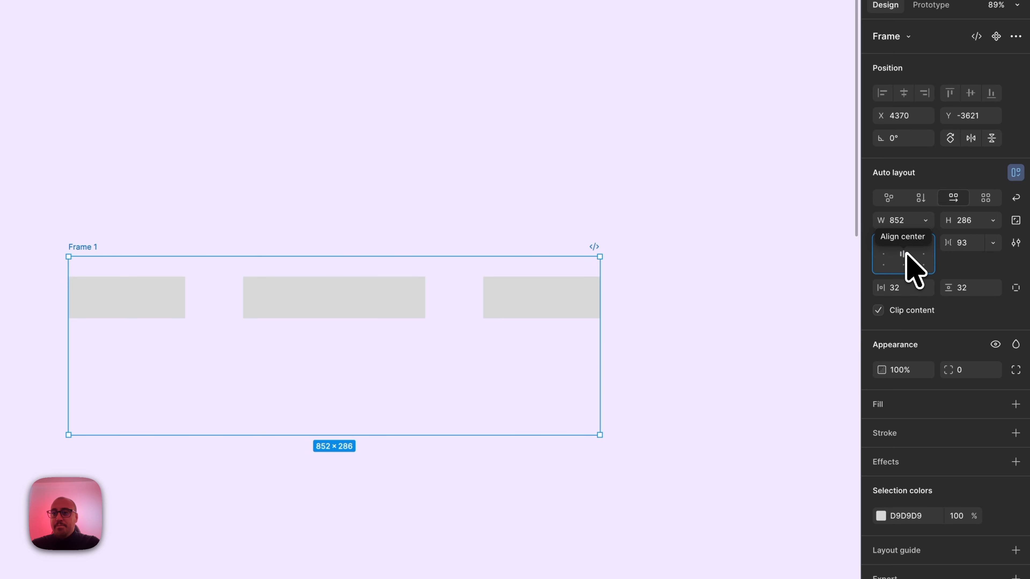
pyautogui.click(907, 254)
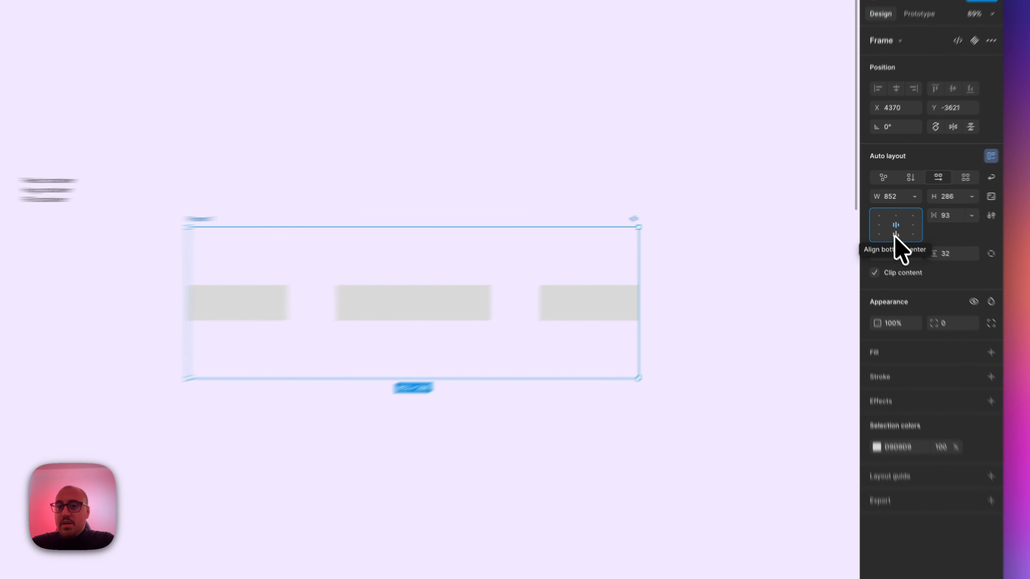
# Step: Try top-right, right and bottom-right alignment on Frame 1's contents and set them to Align top left
pyautogui.click(913, 215)
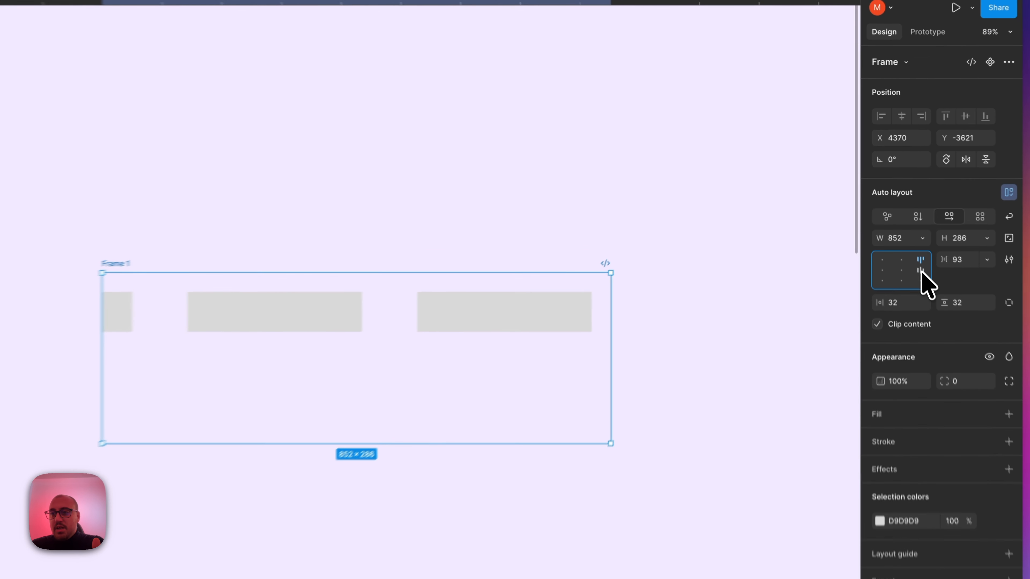
pyautogui.click(920, 271)
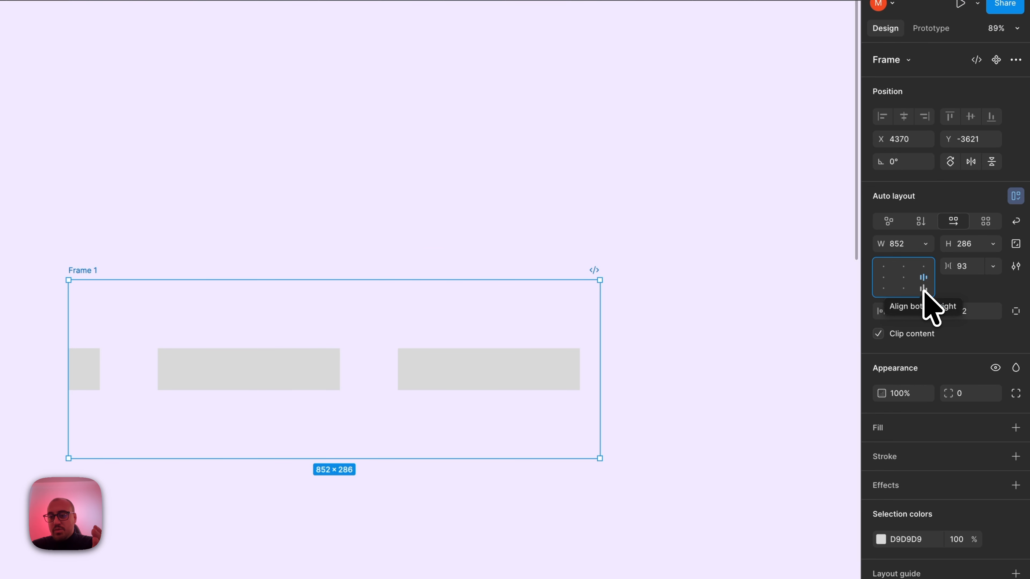
pyautogui.click(923, 288)
pyautogui.click(883, 266)
# Step: Open the advanced auto layout settings for Frame 1, deselecting and reselecting the frame
pyautogui.click(1015, 266)
pyautogui.click(585, 223)
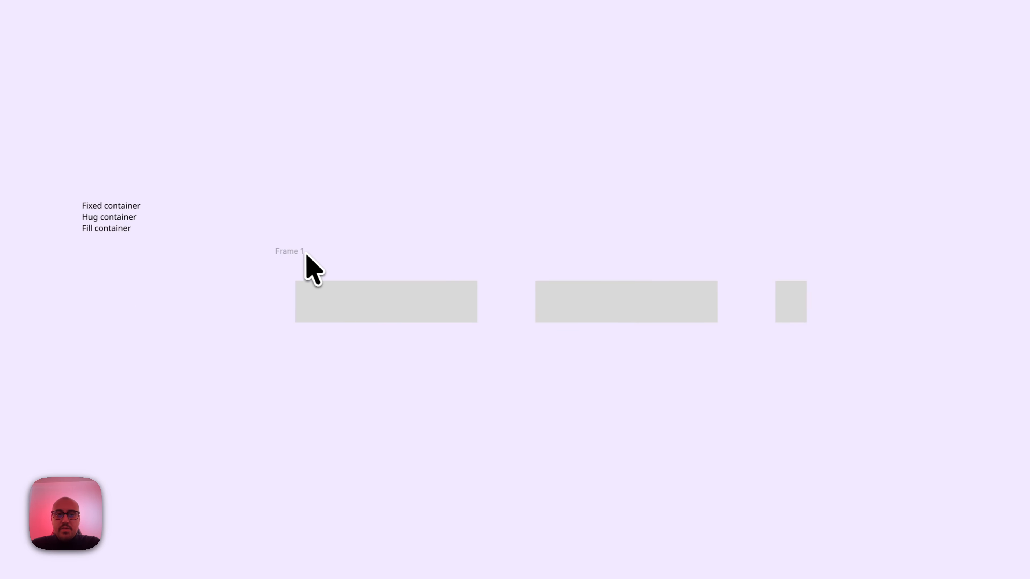
pyautogui.click(298, 251)
pyautogui.click(1016, 205)
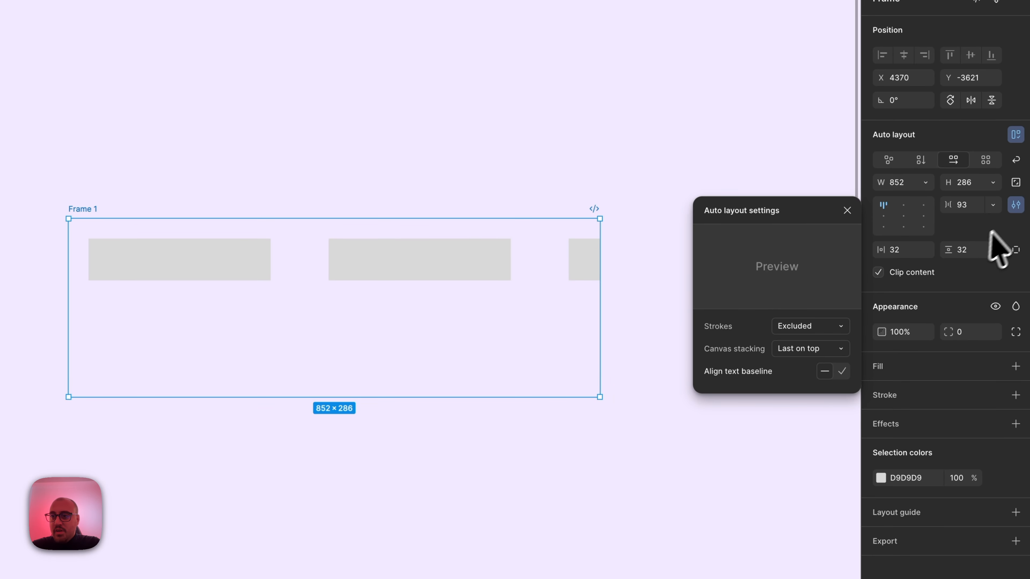
# Step: Reduce Frame 1's item gap to -76 and set its width and height to Hug contents
pyautogui.moveTo(947, 204); pyautogui.dragTo(714, 216)
pyautogui.click(924, 183)
pyautogui.click(859, 198)
pyautogui.click(992, 184)
pyautogui.click(989, 199)
# Step: Recolor the third rectangle to the darker gray B2AEAE and the second rectangle to BDBDBD
pyautogui.scroll(3, 438, 280)
pyautogui.click(438, 280)
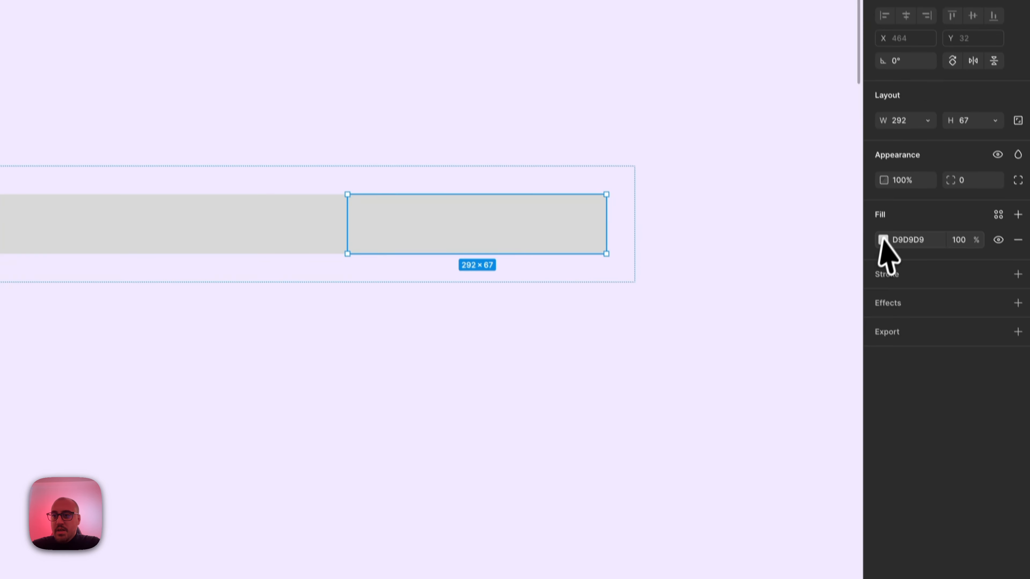
pyautogui.click(881, 238)
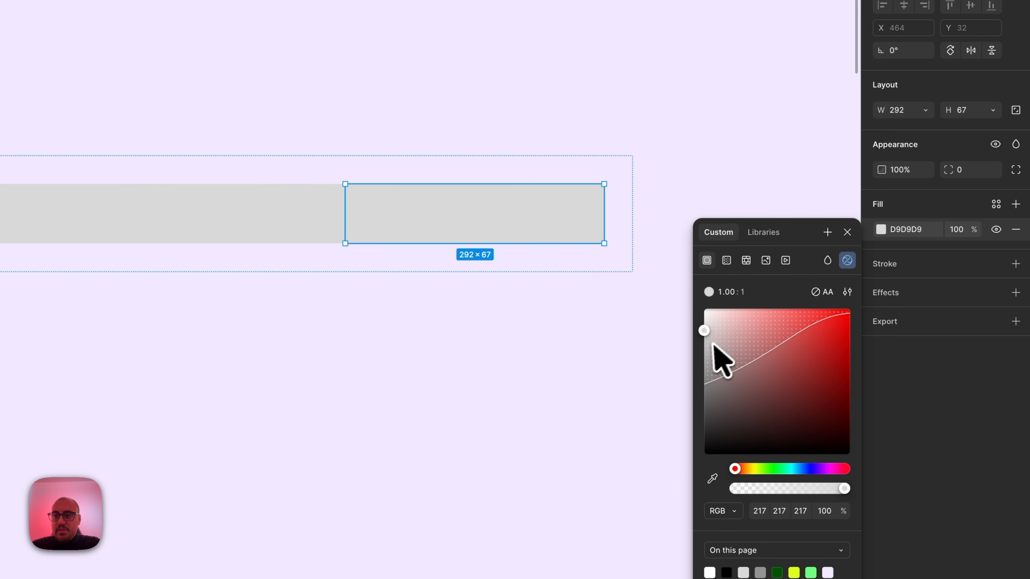
pyautogui.click(714, 372)
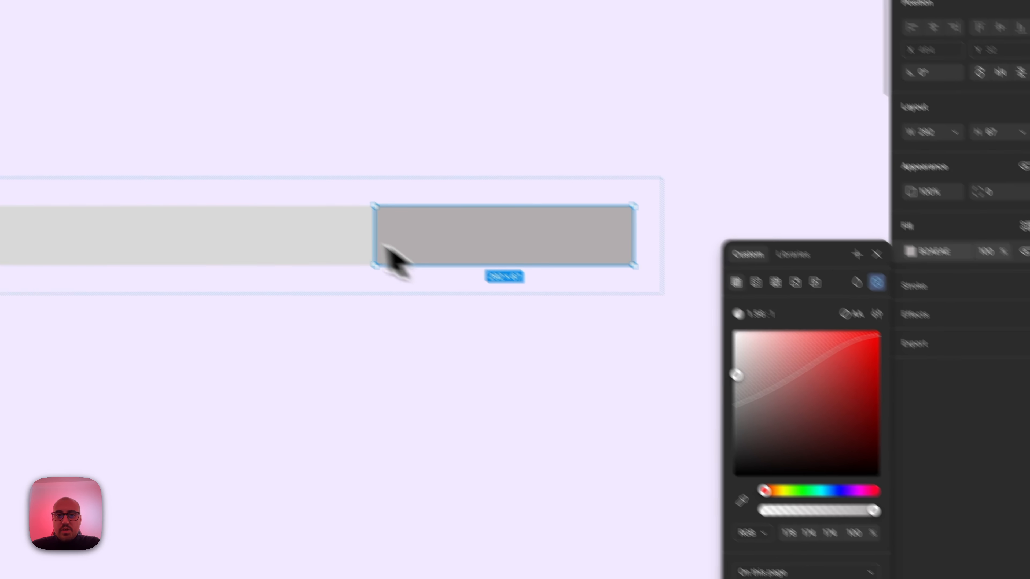
pyautogui.click(300, 234)
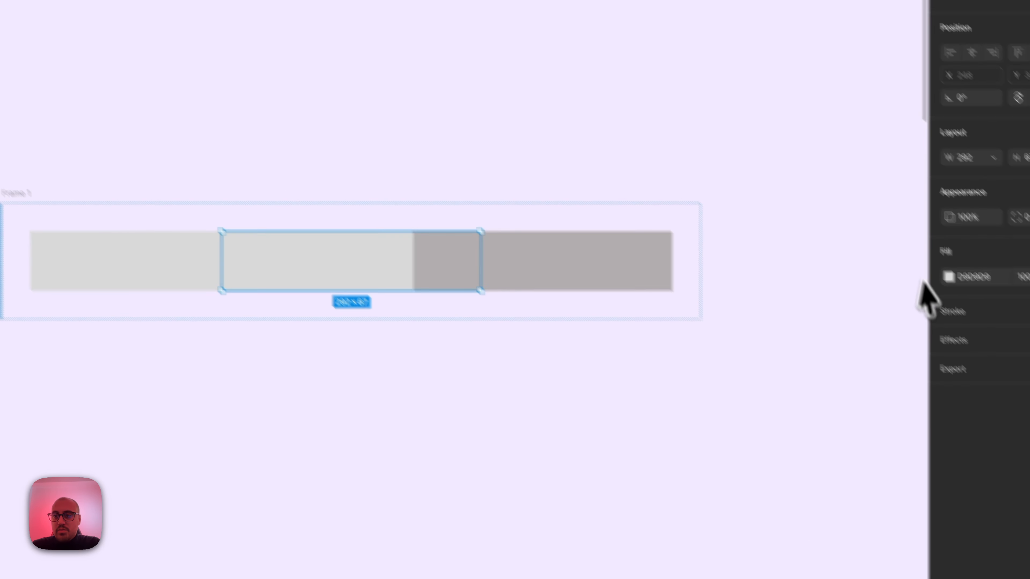
pyautogui.click(910, 251)
pyautogui.click(722, 346)
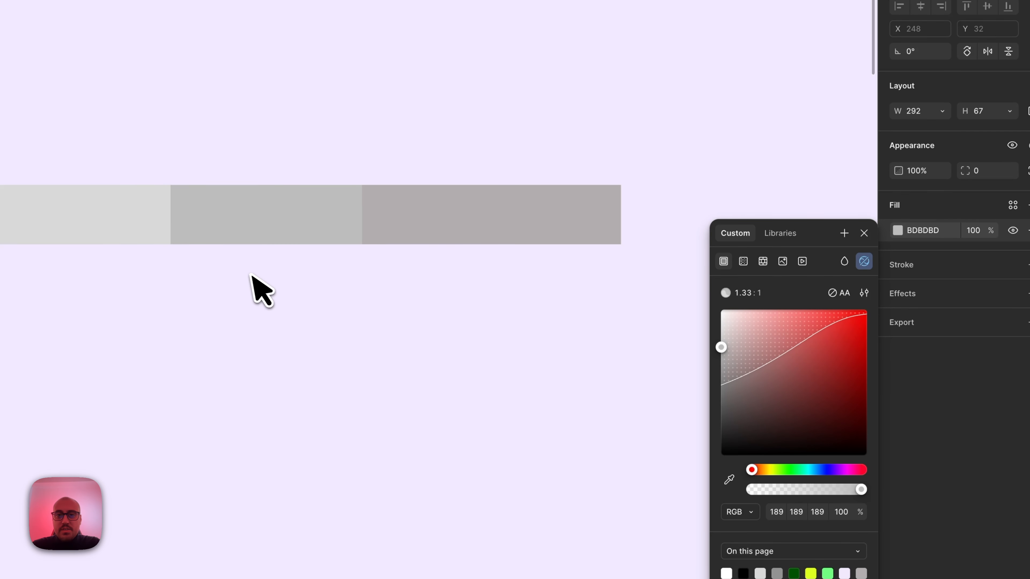
# Step: Try an item gap of 32 on Frame 1 and then set it to -32
pyautogui.click(253, 273)
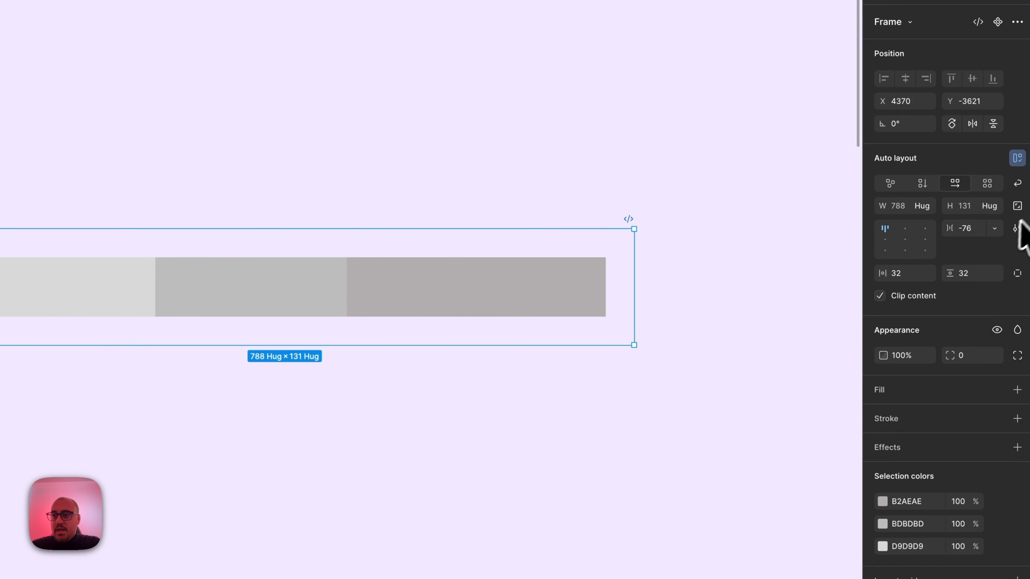
pyautogui.click(969, 229)
pyautogui.write('32')
pyautogui.press('Return')
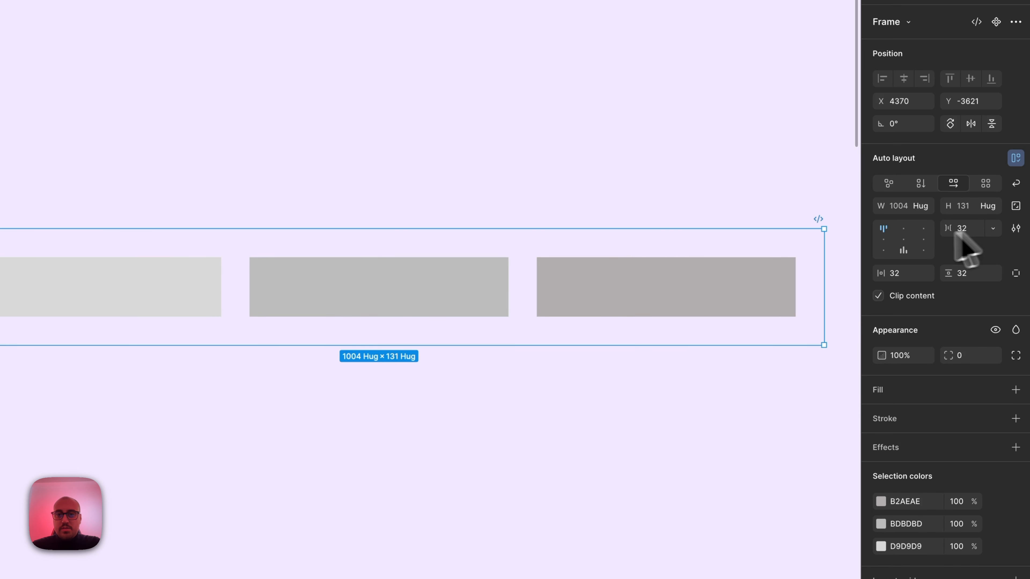
pyautogui.click(974, 243)
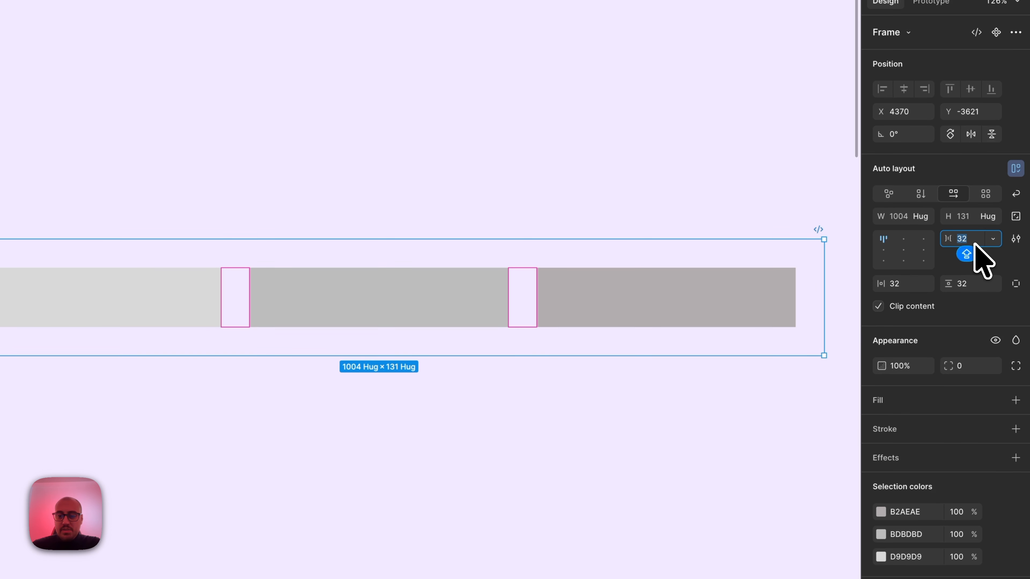
pyautogui.write('-32')
pyautogui.press('Return')
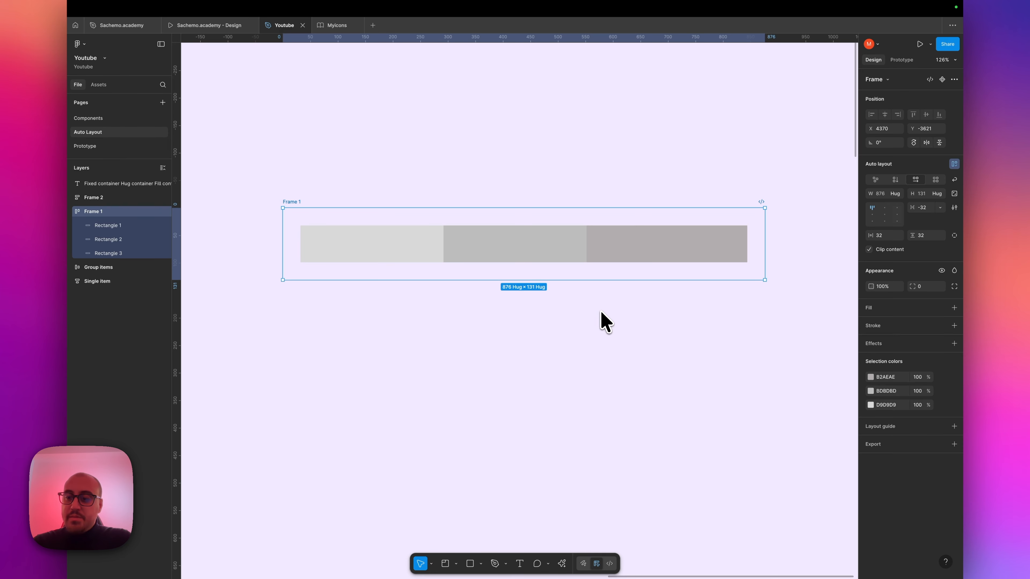
# Step: Expand Frame 1's padding into individual sides and collapse it again
pyautogui.hscroll(-2, 601, 312)
pyautogui.scroll(2, 601, 311)
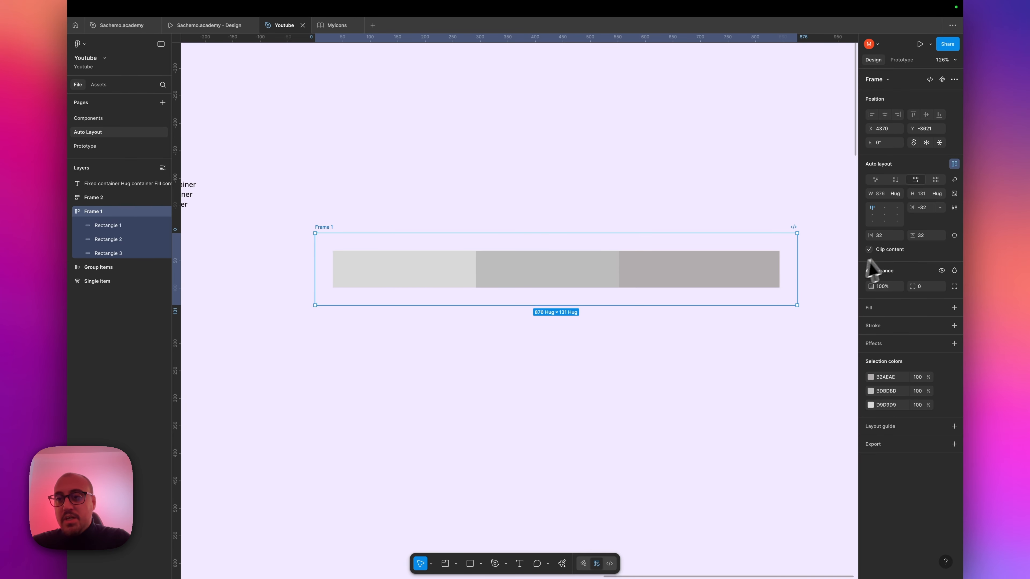
pyautogui.click(954, 236)
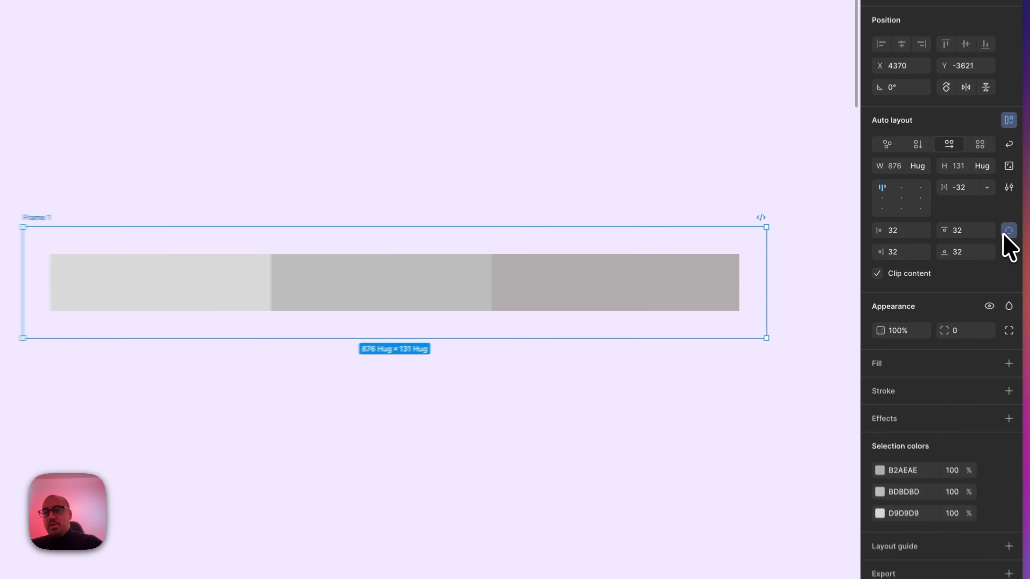
pyautogui.click(1007, 230)
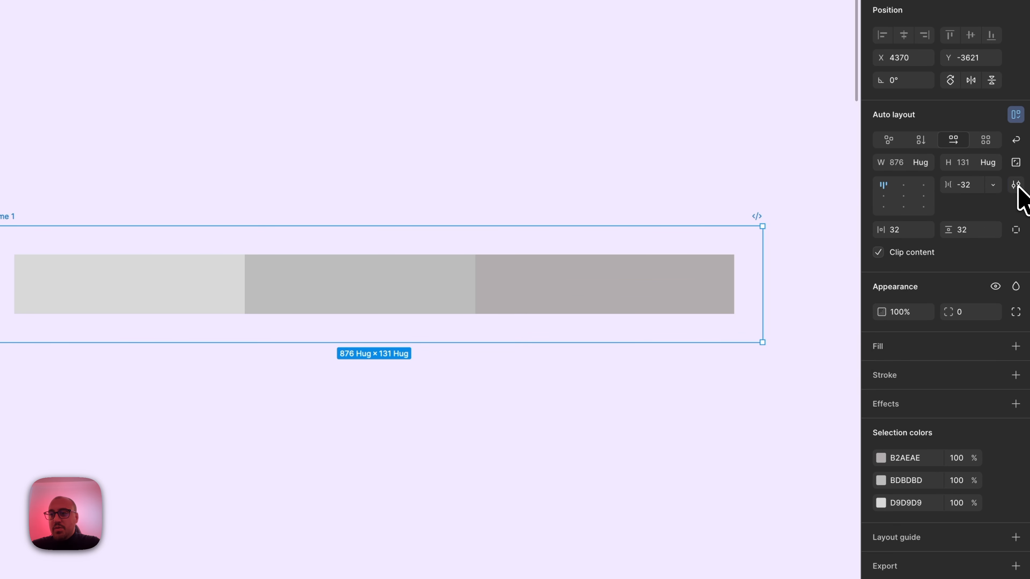
# Step: Set Frame 1's canvas stacking to First on top in its auto layout settings, with Align text baseline off
pyautogui.click(1016, 185)
pyautogui.click(842, 351)
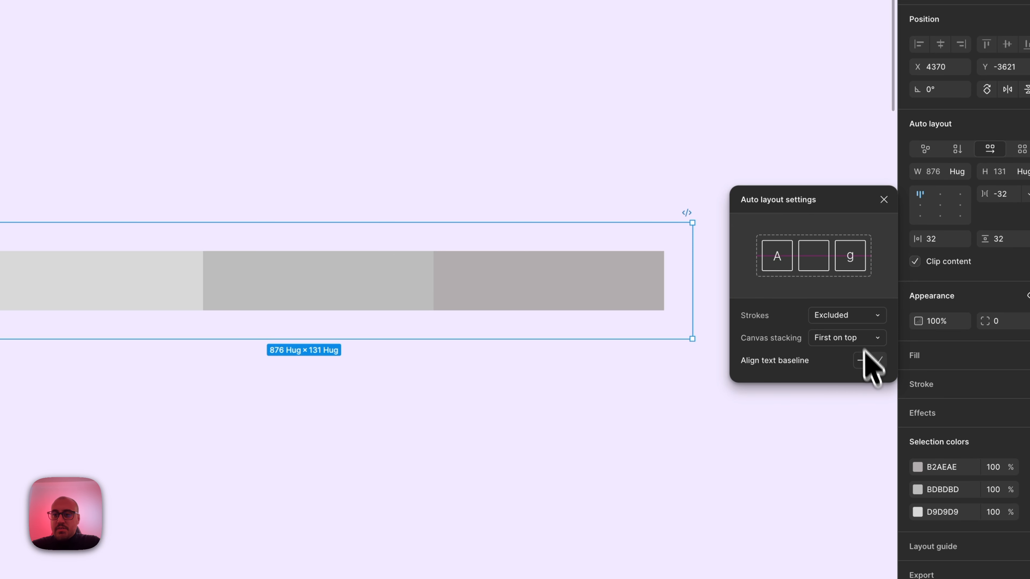
pyautogui.click(861, 360)
# Step: Compare Included and Excluded strokes in Frame 1's auto layout settings, choose Included and close the settings
pyautogui.click(863, 316)
pyautogui.click(859, 301)
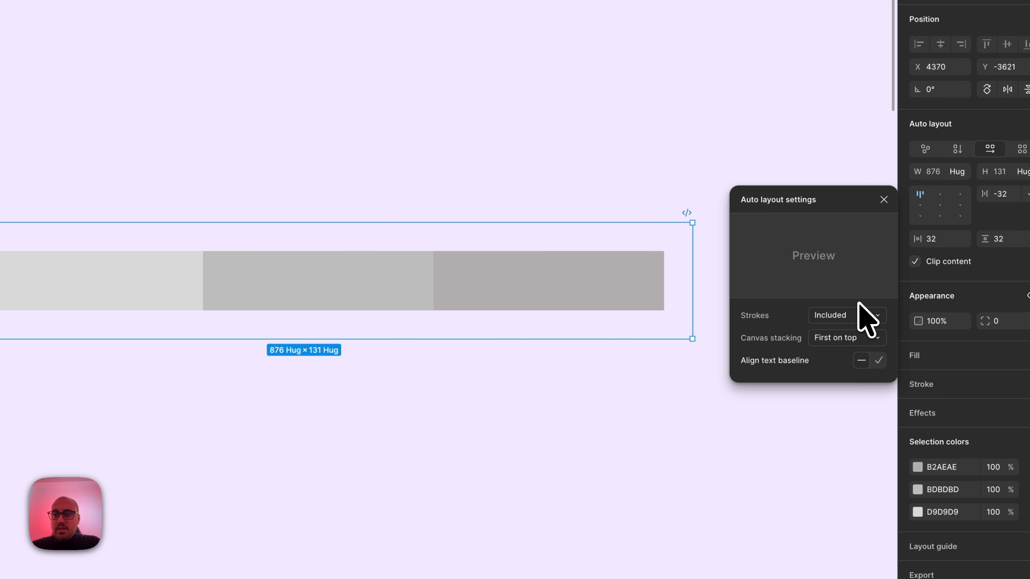
pyautogui.click(855, 318)
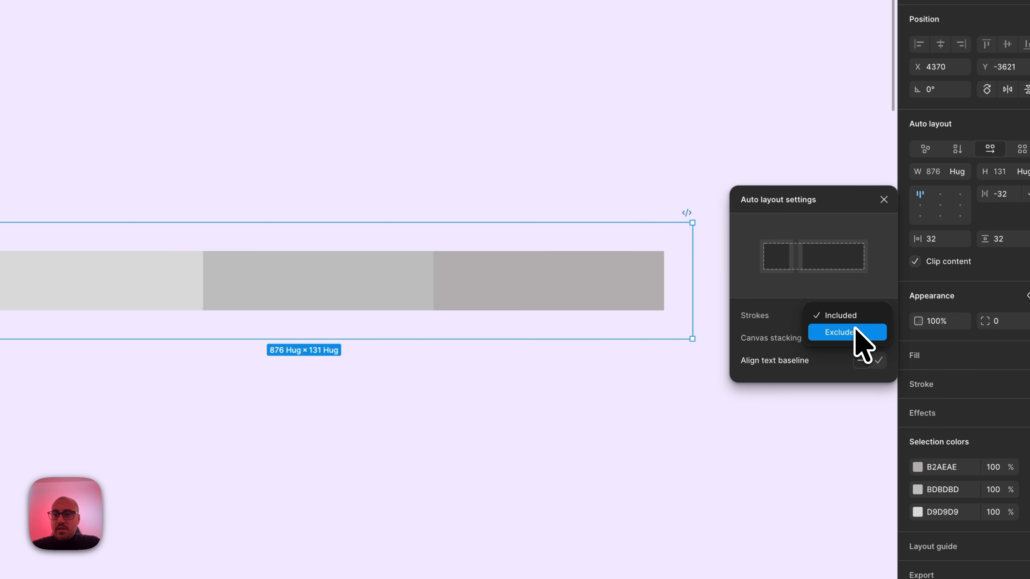
pyautogui.click(855, 332)
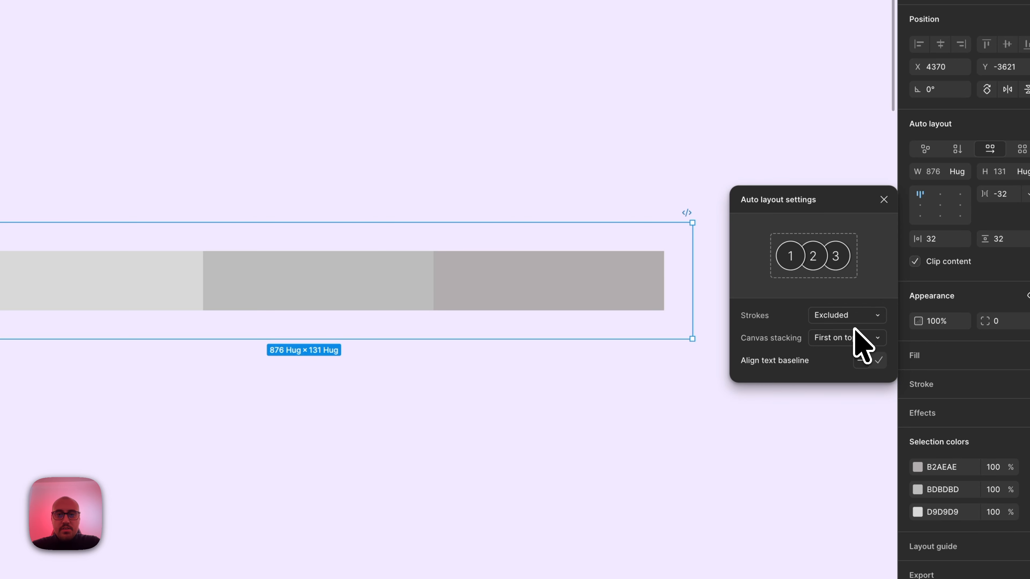
pyautogui.click(857, 317)
pyautogui.click(855, 299)
pyautogui.click(853, 317)
pyautogui.click(853, 331)
pyautogui.click(862, 314)
pyautogui.click(863, 298)
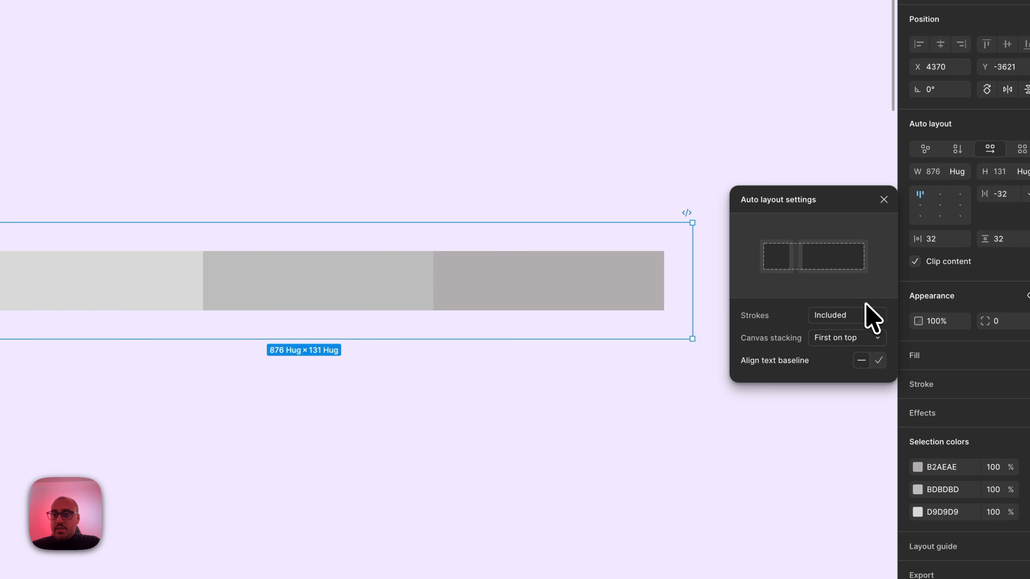
pyautogui.click(883, 199)
pyautogui.click(489, 181)
# Step: Move Frame 1 to about X 4401, Y -3657 and set its item gap to 32
pyautogui.scroll(-3, 487, 180)
pyautogui.hscroll(-3, 487, 181)
pyautogui.scroll(3, 482, 181)
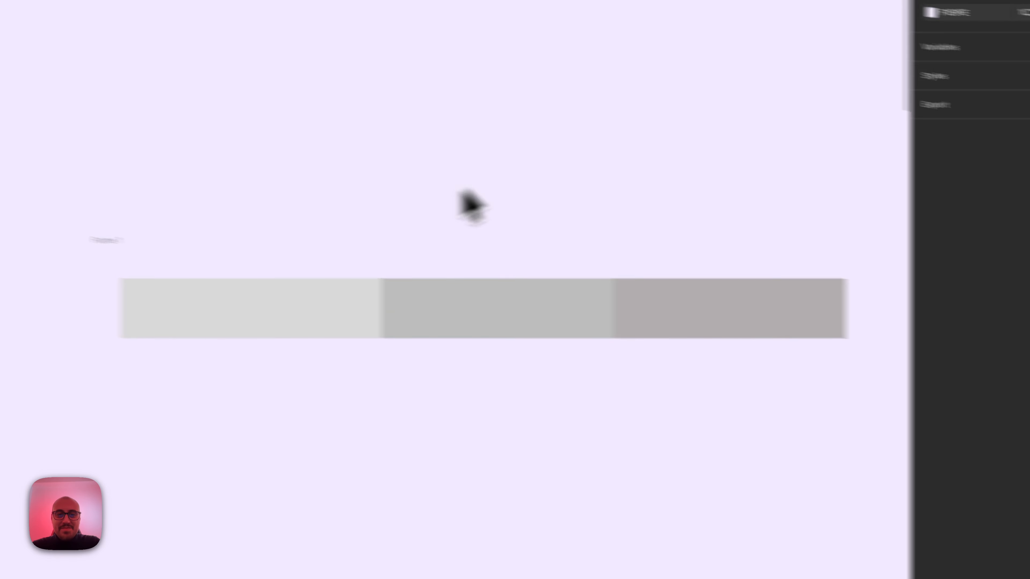
pyautogui.moveTo(302, 290); pyautogui.dragTo(328, 257)
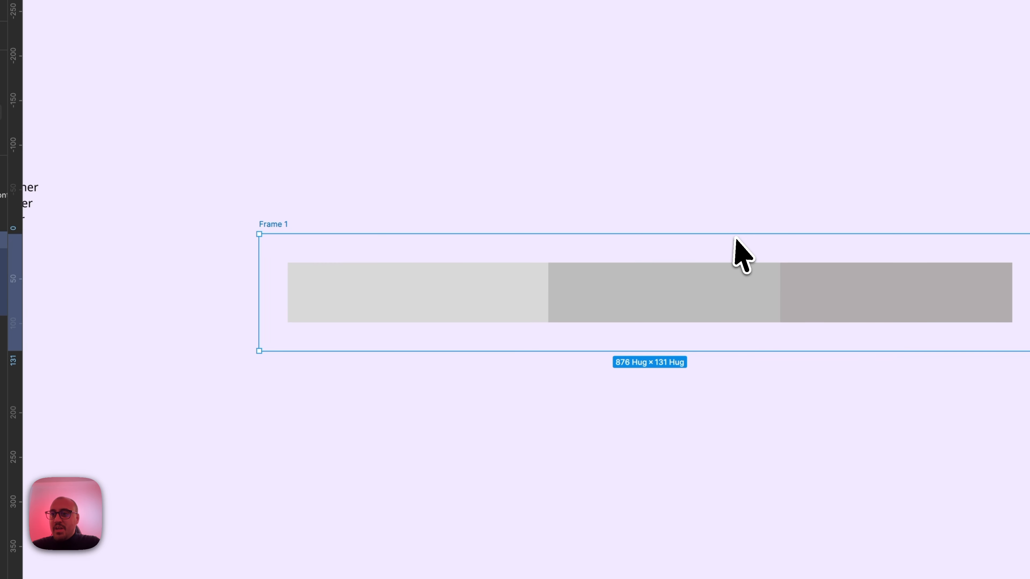
pyautogui.click(977, 256)
pyautogui.write('32')
pyautogui.press('Return')
# Step: Enlarge Frame 1 to a fixed size of about 1390 × 279
pyautogui.hscroll(-1, 489, 182)
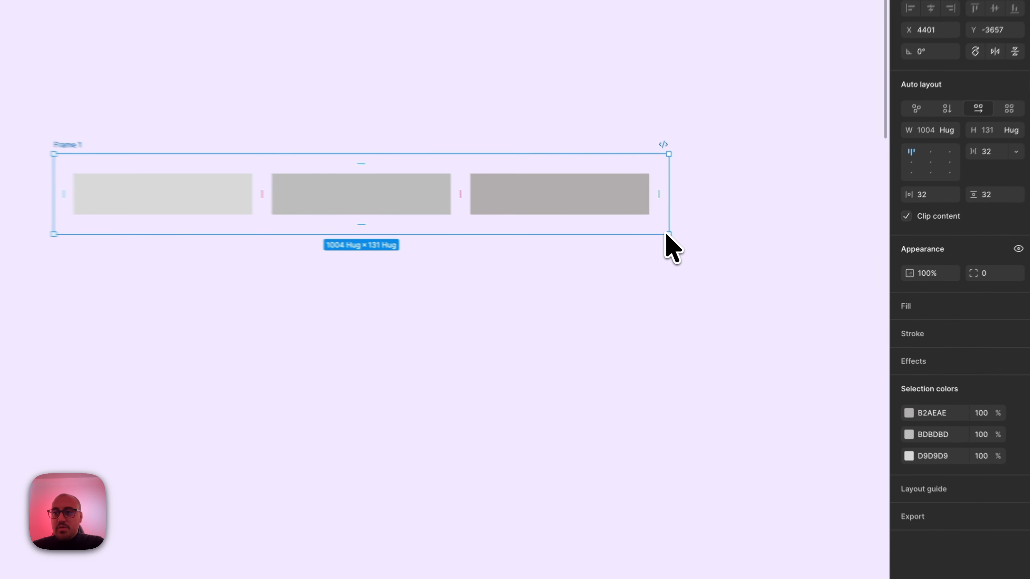
pyautogui.moveTo(666, 234); pyautogui.dragTo(788, 325)
pyautogui.hscroll(-4, 487, 202)
# Step: Select the first rectangle in Frame 1 and examine its height and width sizing options
pyautogui.click(57, 188)
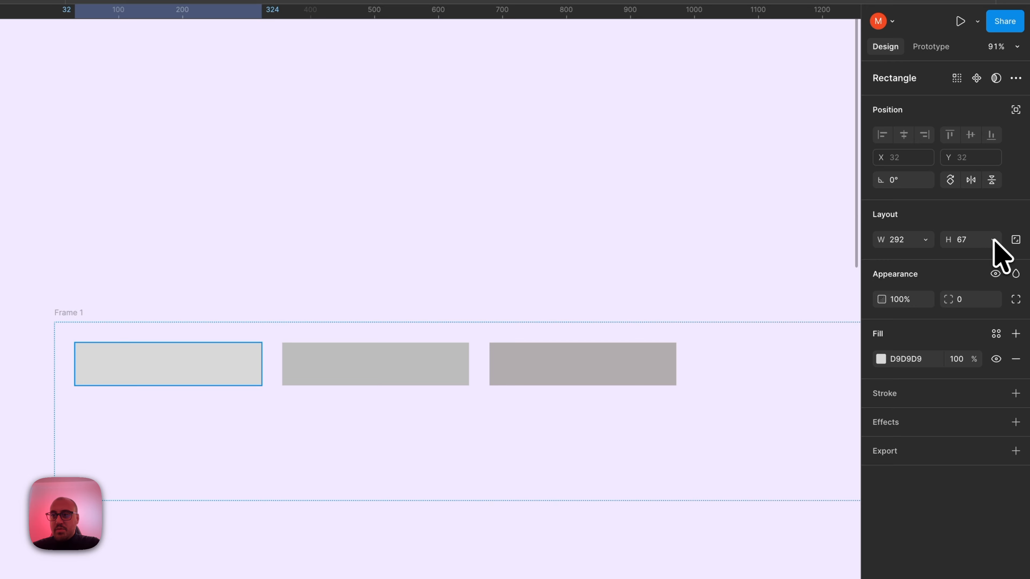
pyautogui.click(993, 240)
pyautogui.click(976, 241)
pyautogui.click(925, 241)
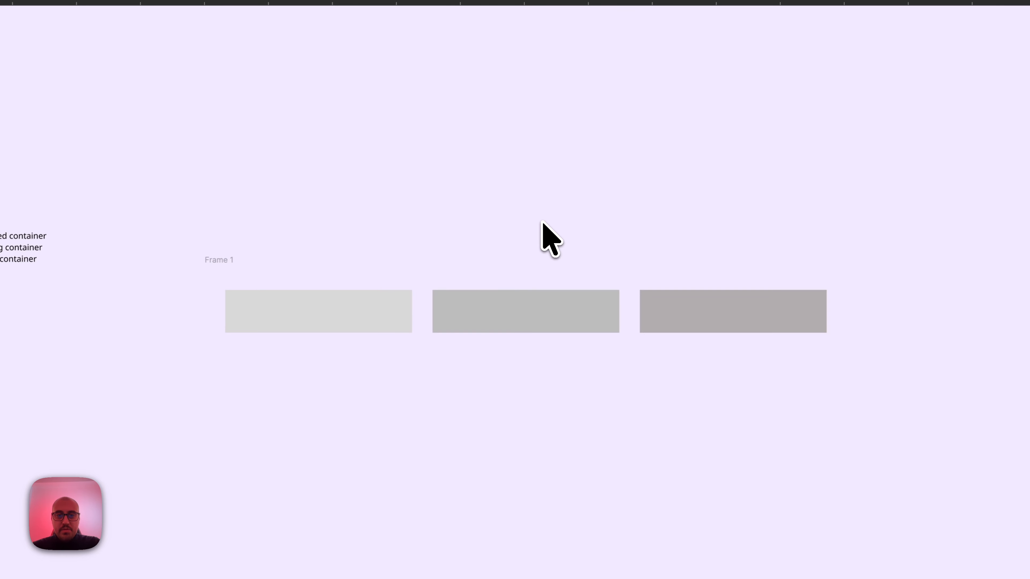
# Step: Add a text layer reading "Text" and place it inside Frame 1 between the first and second rectangles
pyautogui.scroll(3, 542, 223)
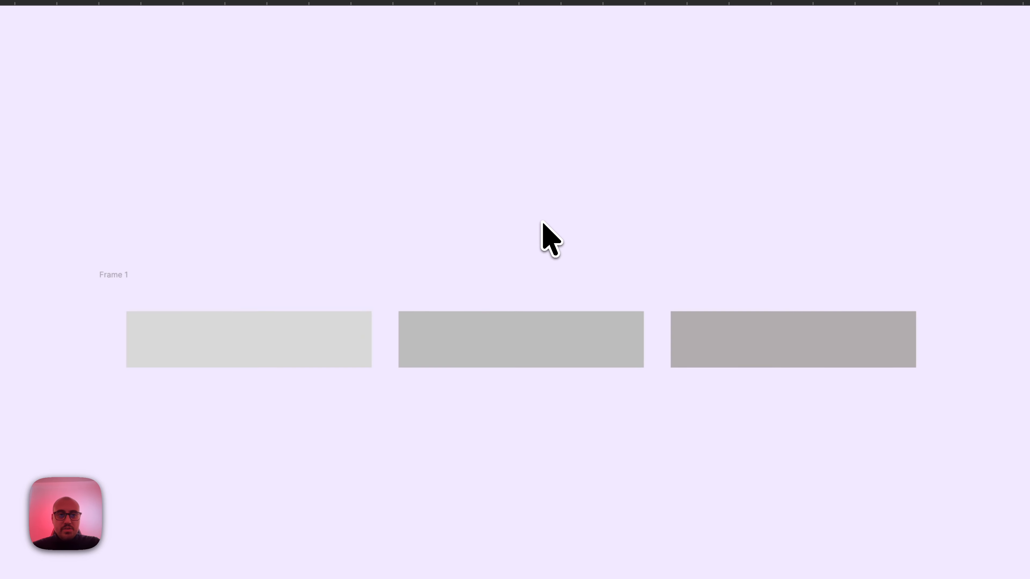
pyautogui.hscroll(-6, 542, 223)
pyautogui.press('t')
pyautogui.click(669, 219)
pyautogui.write('Text')
pyautogui.press('Escape')
pyautogui.moveTo(683, 224); pyautogui.dragTo(649, 318)
pyautogui.click(669, 231)
# Step: Set Frame 1's contents to Align left, centering them vertically
pyautogui.click(383, 250)
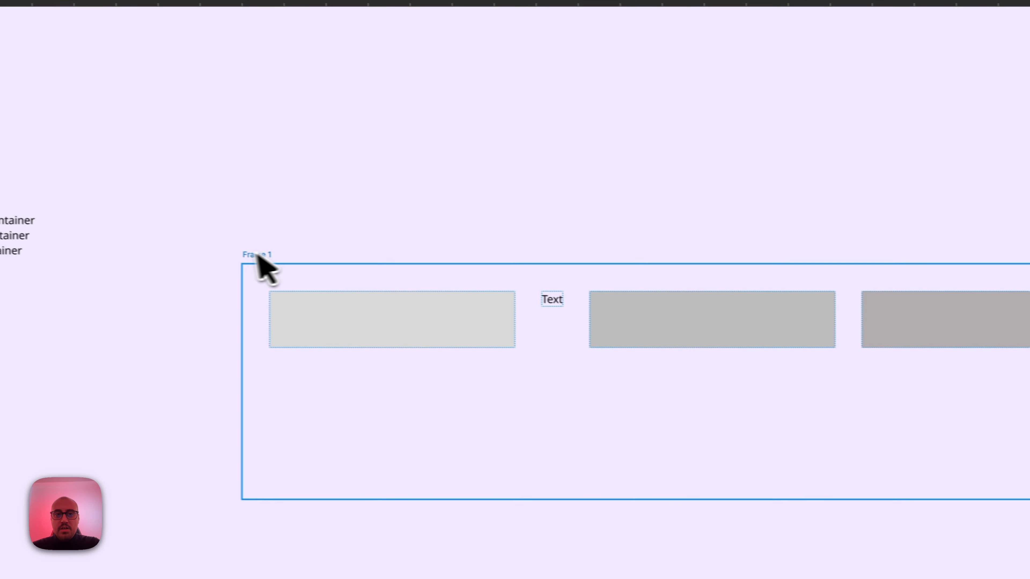
pyautogui.click(889, 282)
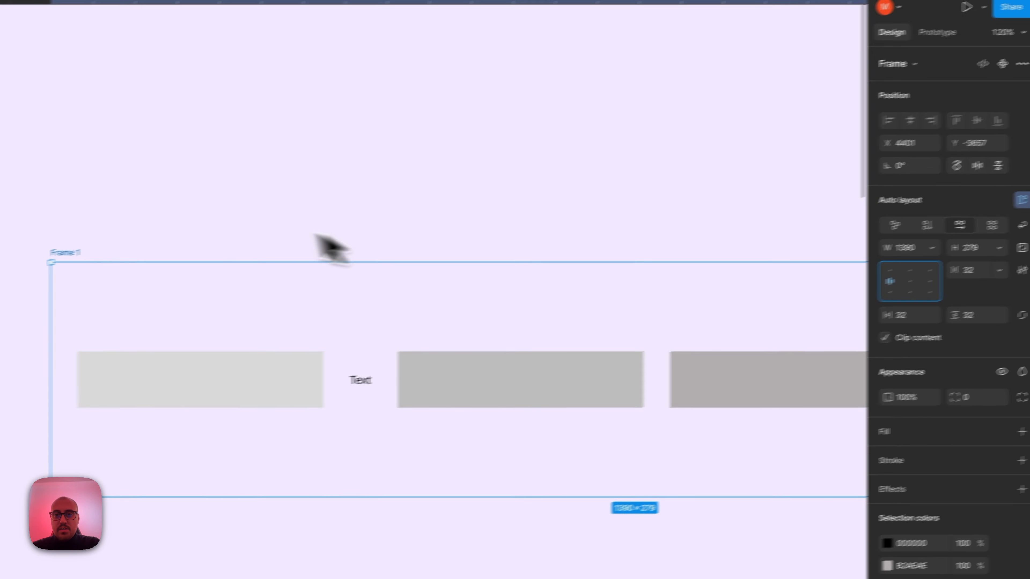
pyautogui.click(200, 223)
# Step: Set the first rectangle's width to Fill container
pyautogui.scroll(-2, 199, 232)
pyautogui.hscroll(2, 198, 237)
pyautogui.click(300, 318)
pyautogui.click(914, 179)
pyautogui.click(897, 207)
# Step: Set the width of both the second and third rectangles in Frame 1 to Fill container
pyautogui.scroll(-2, 390, 255)
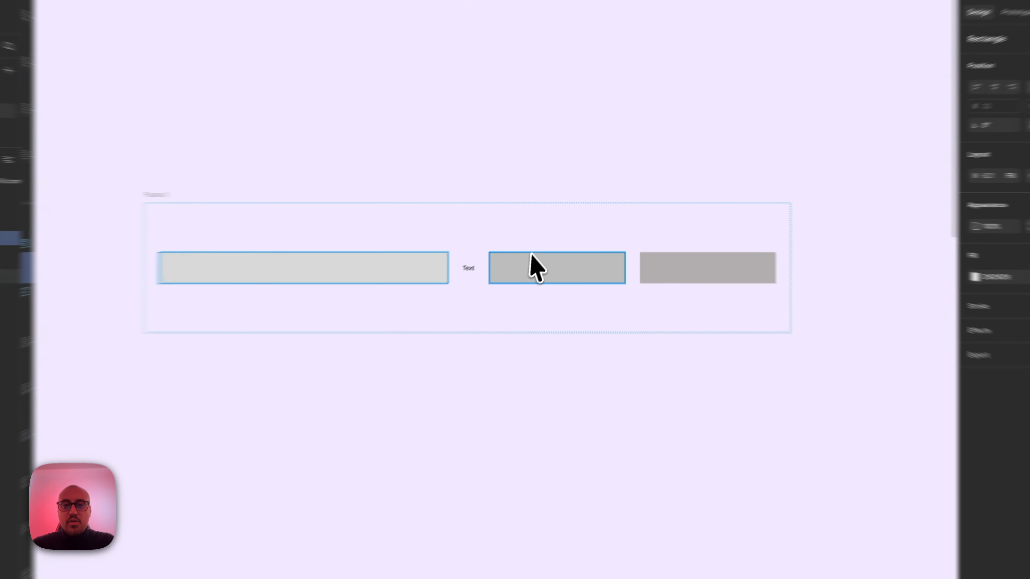
pyautogui.click(533, 264)
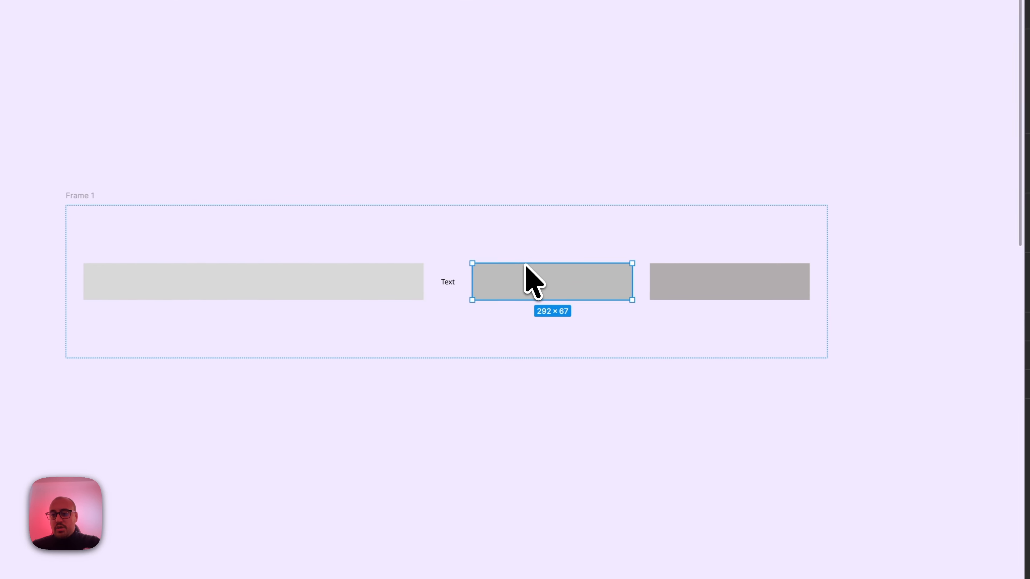
pyautogui.click(714, 272)
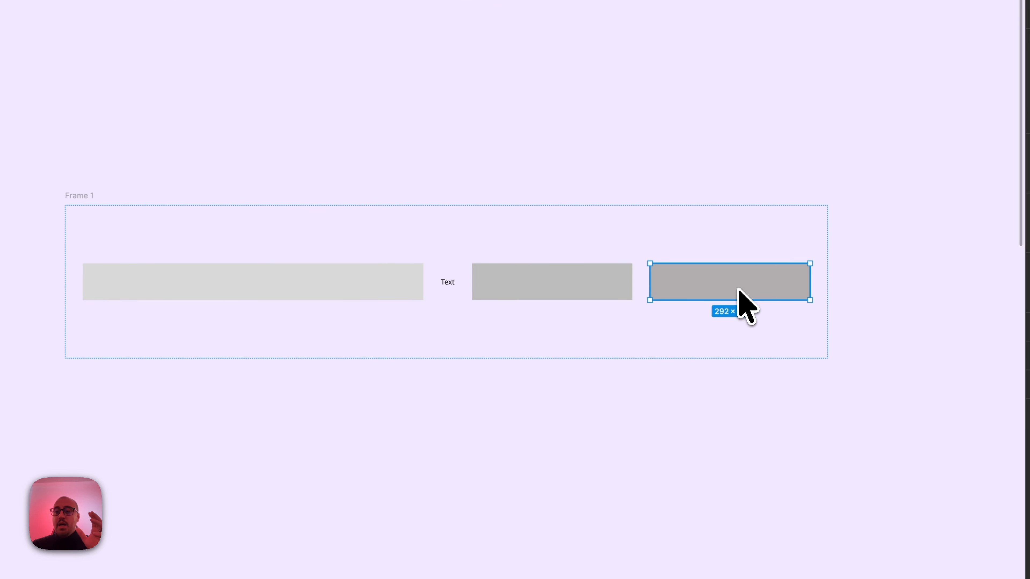
pyautogui.click(354, 284)
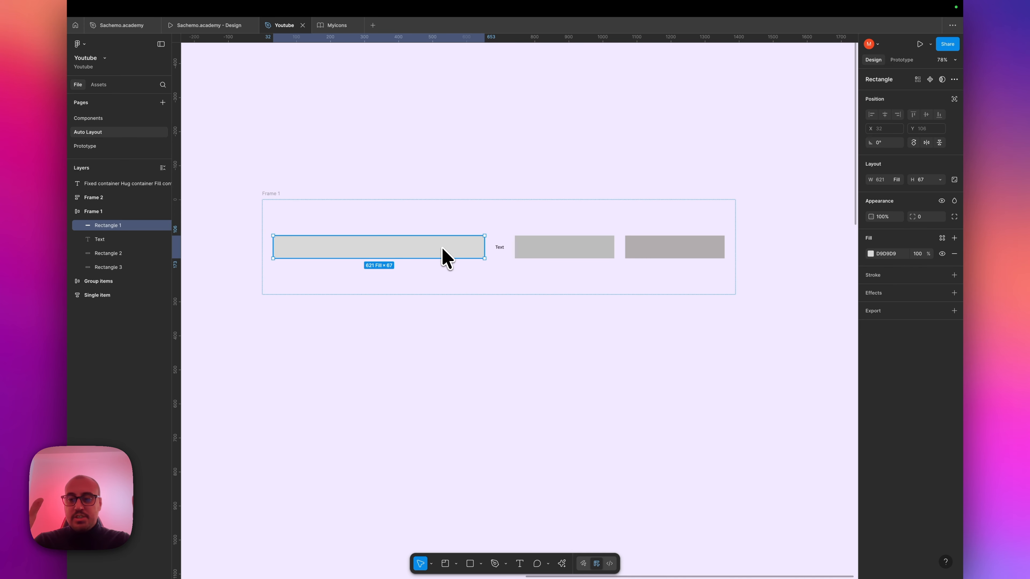
pyautogui.click(564, 247)
pyautogui.keyDown('shift'); pyautogui.click(674, 247); pyautogui.keyUp('shift')
pyautogui.click(898, 180)
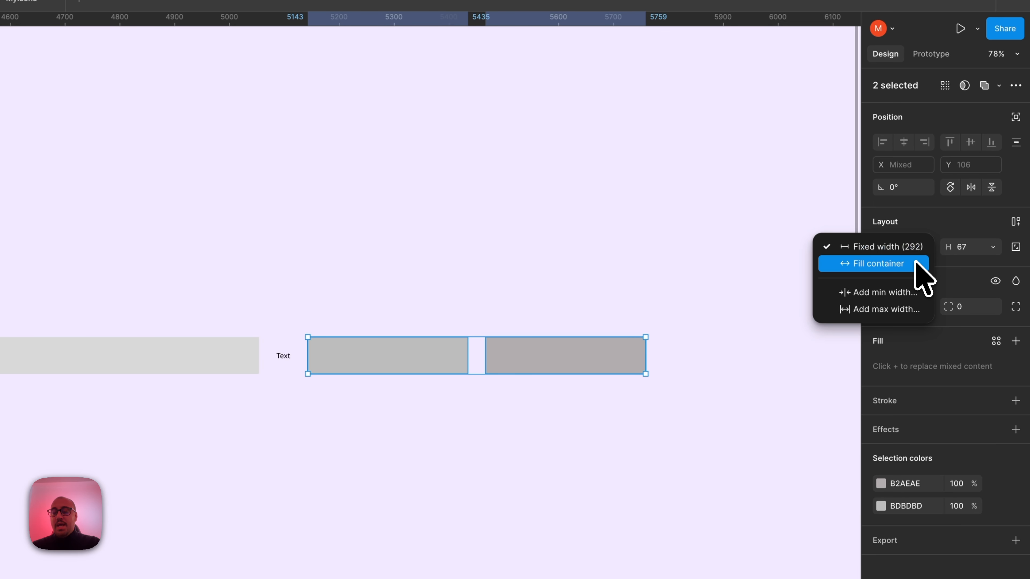
pyautogui.click(915, 263)
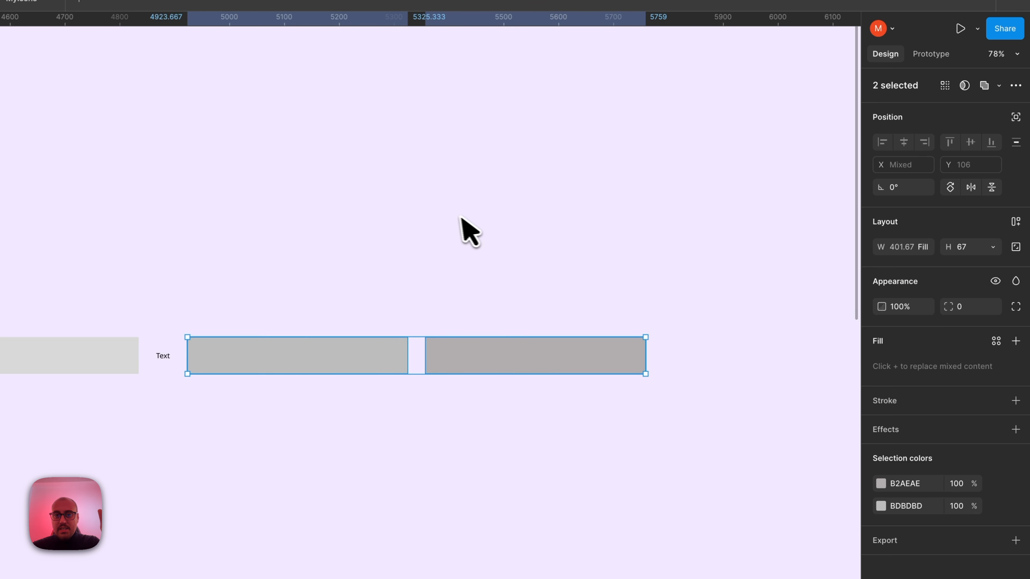
# Step: Check the width sizing of each rectangle and of the text layer inside Frame 1
pyautogui.click(466, 230)
pyautogui.scroll(3, 462, 231)
pyautogui.click(137, 347)
pyautogui.click(434, 346)
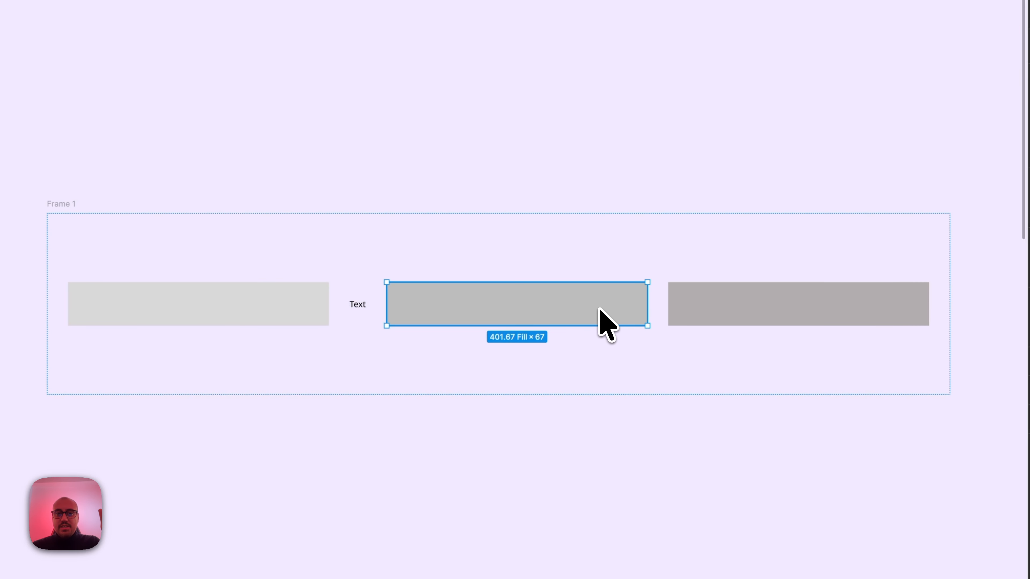
pyautogui.click(747, 307)
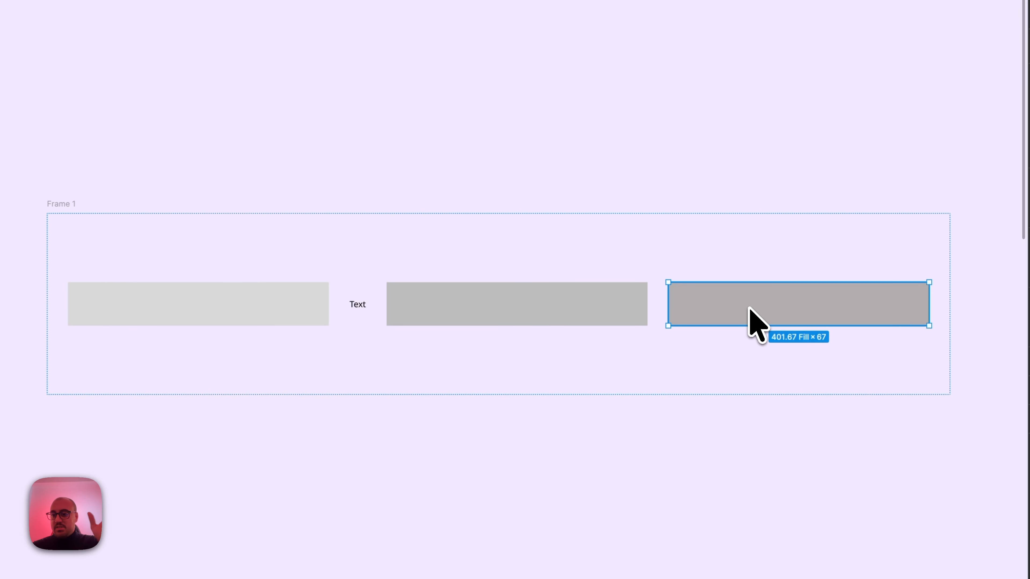
pyautogui.click(357, 304)
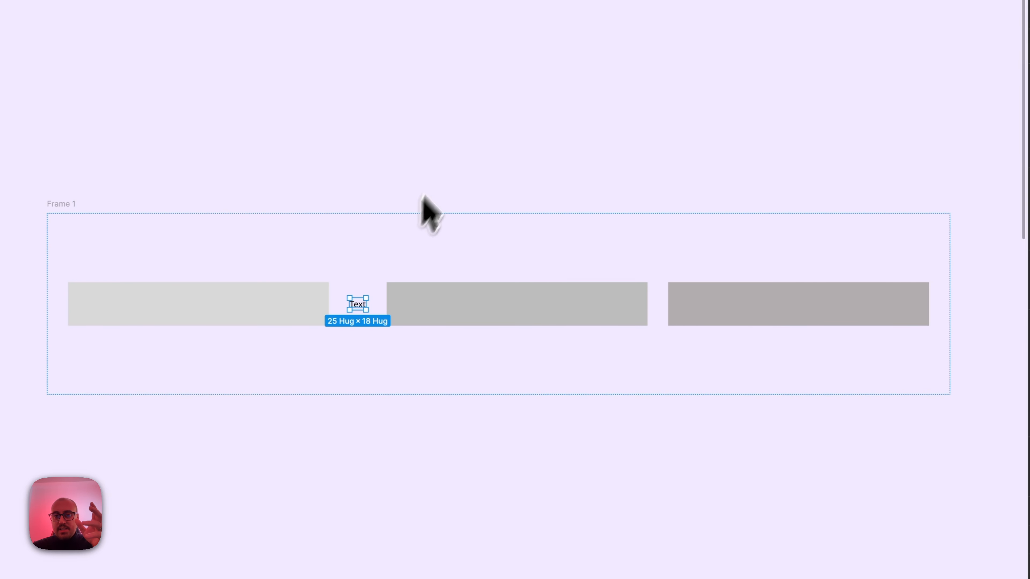
pyautogui.click(447, 155)
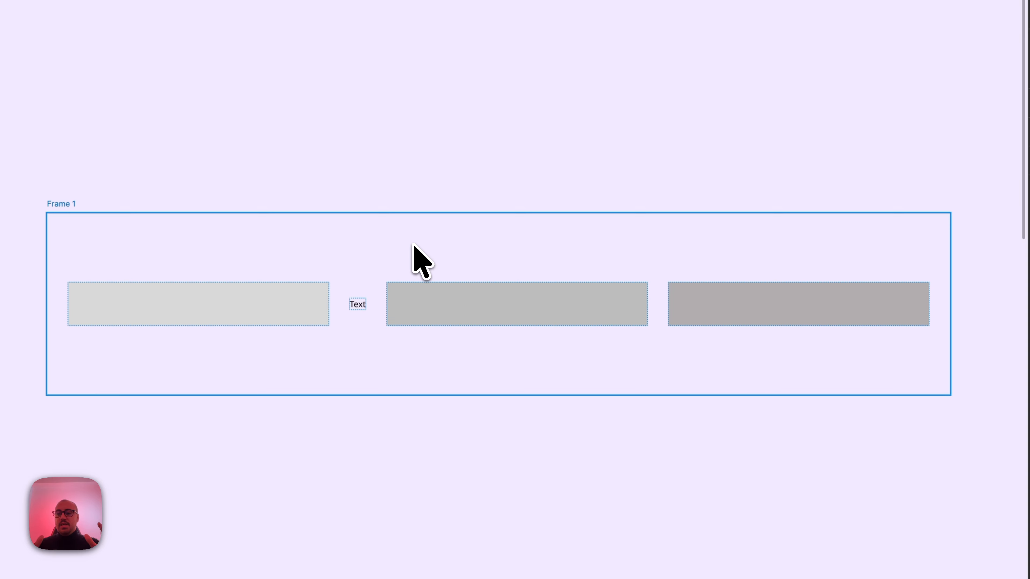
# Step: Set the width of the text layer in Frame 1 to Fill container
pyautogui.click(356, 305)
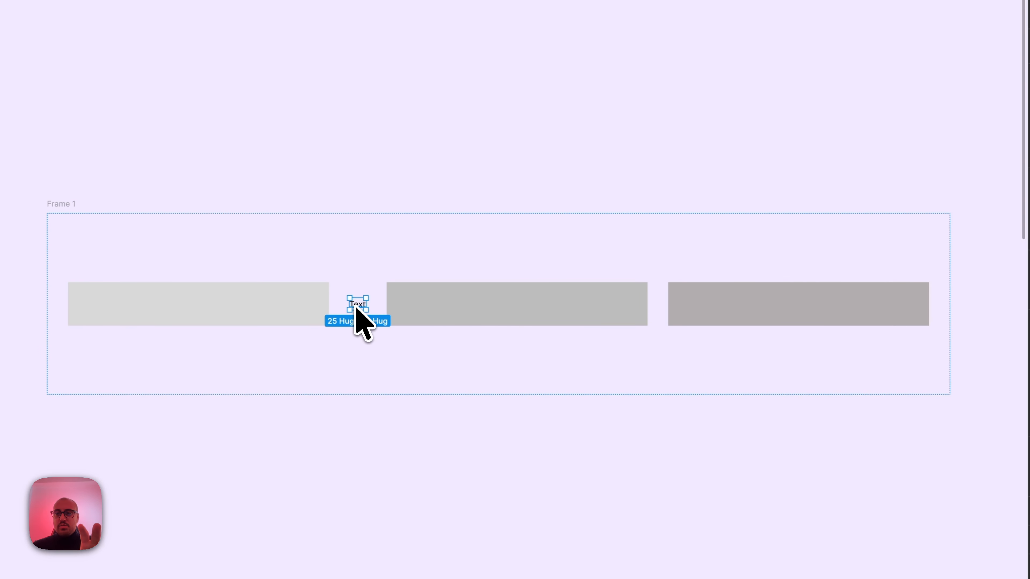
pyautogui.click(924, 272)
pyautogui.click(918, 257)
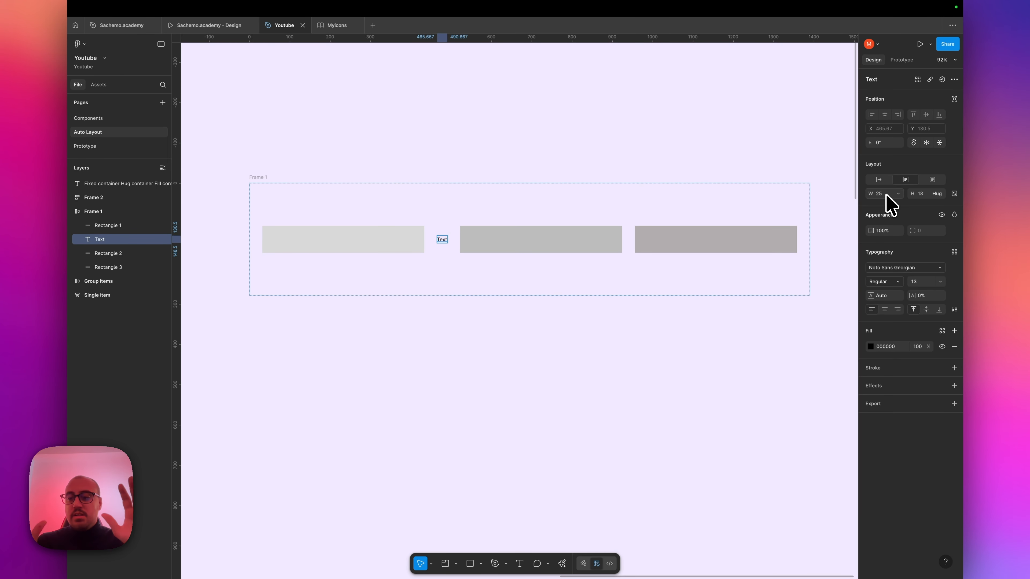
pyautogui.click(897, 194)
pyautogui.click(886, 236)
# Step: Narrow Frame 1 to about 897 wide, keeping its height
pyautogui.click(379, 239)
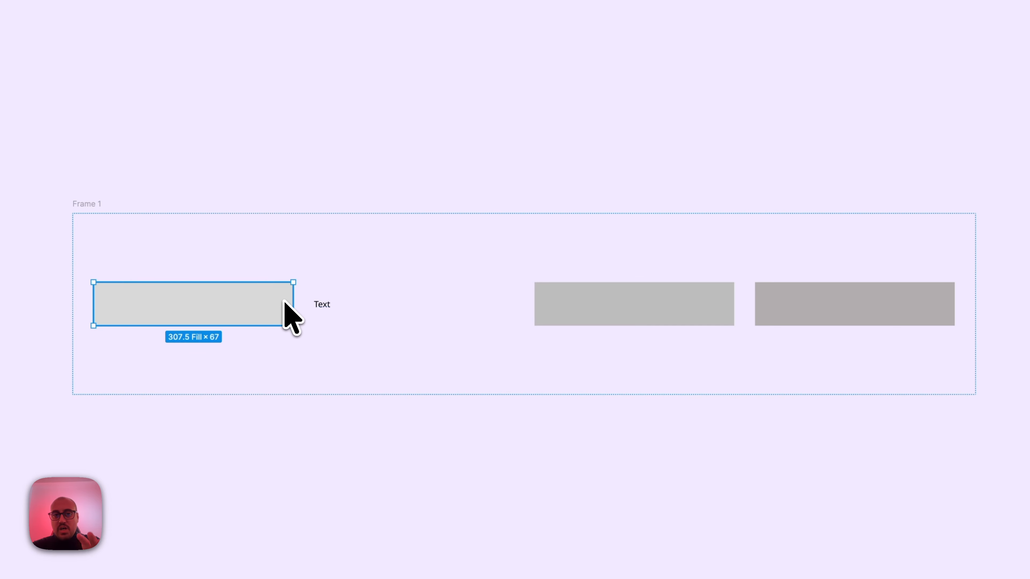
pyautogui.click(407, 239)
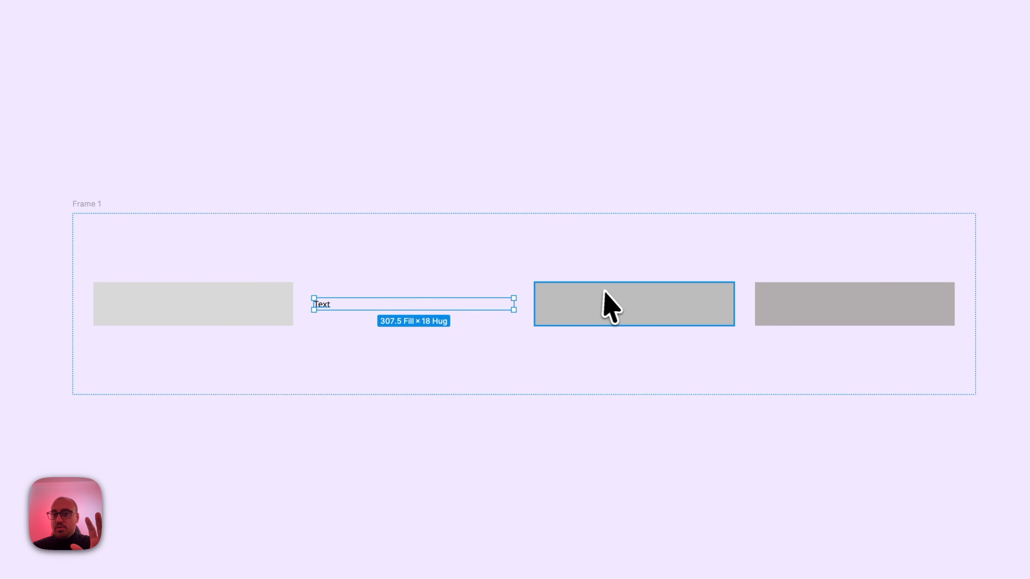
pyautogui.click(712, 296)
pyautogui.click(767, 296)
pyautogui.click(565, 194)
pyautogui.click(604, 259)
pyautogui.scroll(-3, 606, 259)
pyautogui.scroll(-3, 605, 258)
pyautogui.moveTo(886, 351); pyautogui.dragTo(570, 270)
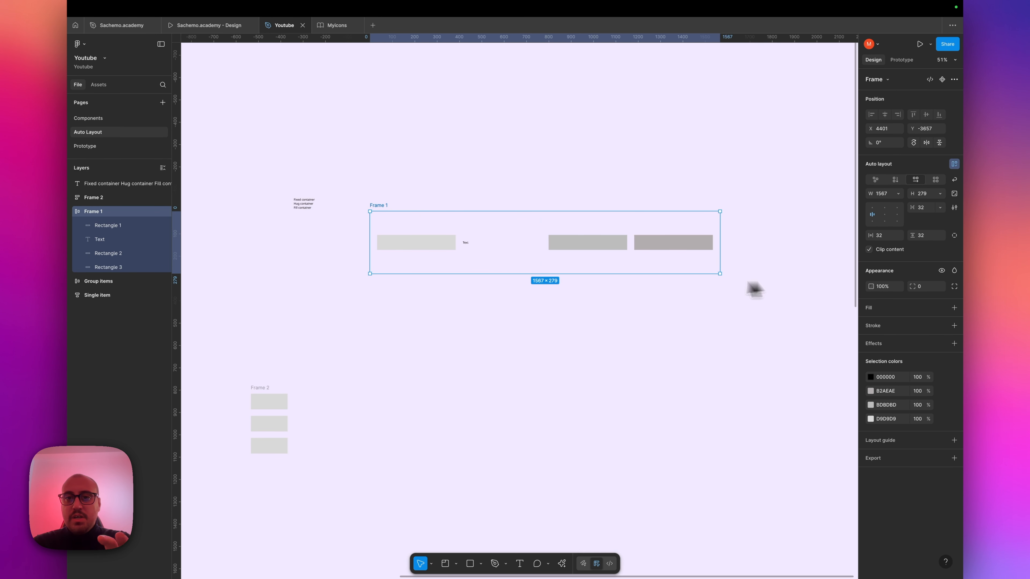
pyautogui.hscroll(-3, 570, 269)
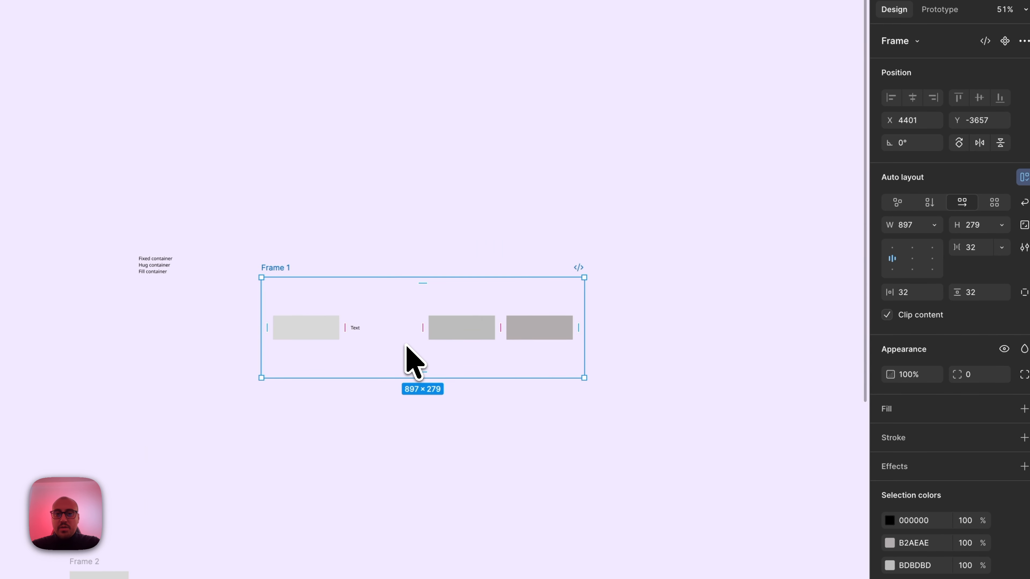
# Step: Check the second rectangle's width sizing options, and set the text layer's width to Hug contents
pyautogui.scroll(5, 406, 345)
pyautogui.click(563, 292)
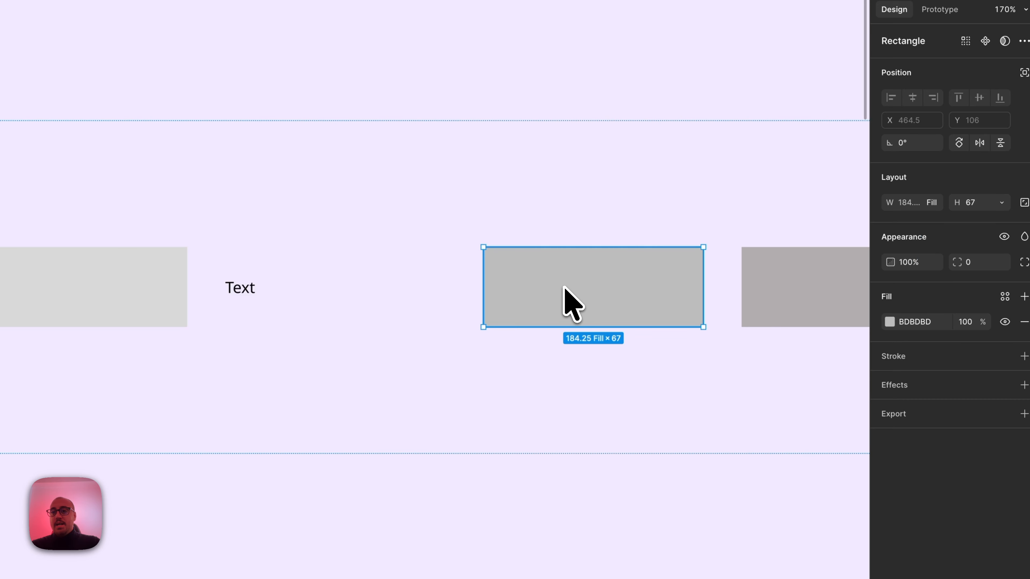
pyautogui.click(932, 201)
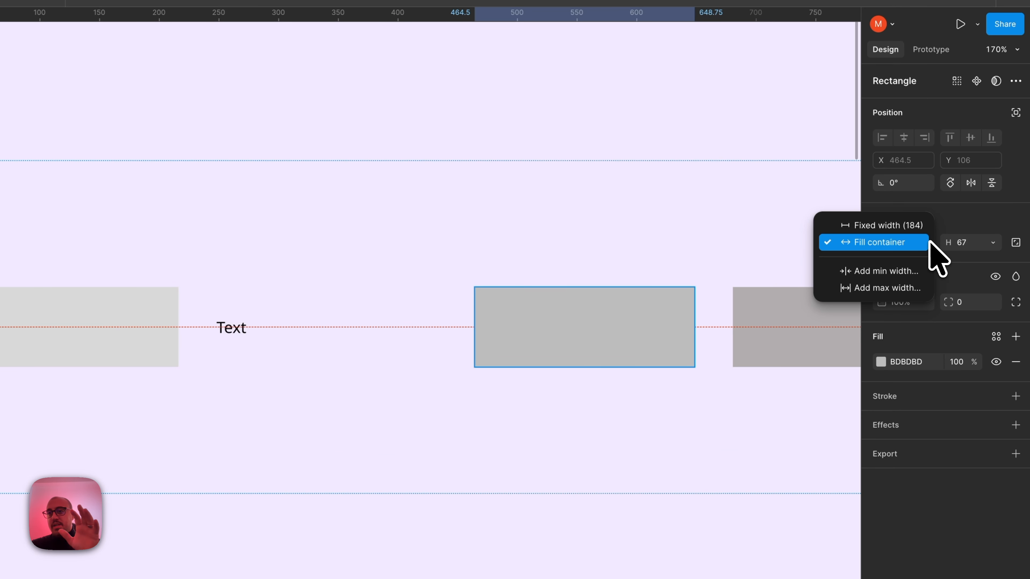
pyautogui.click(983, 218)
pyautogui.click(280, 339)
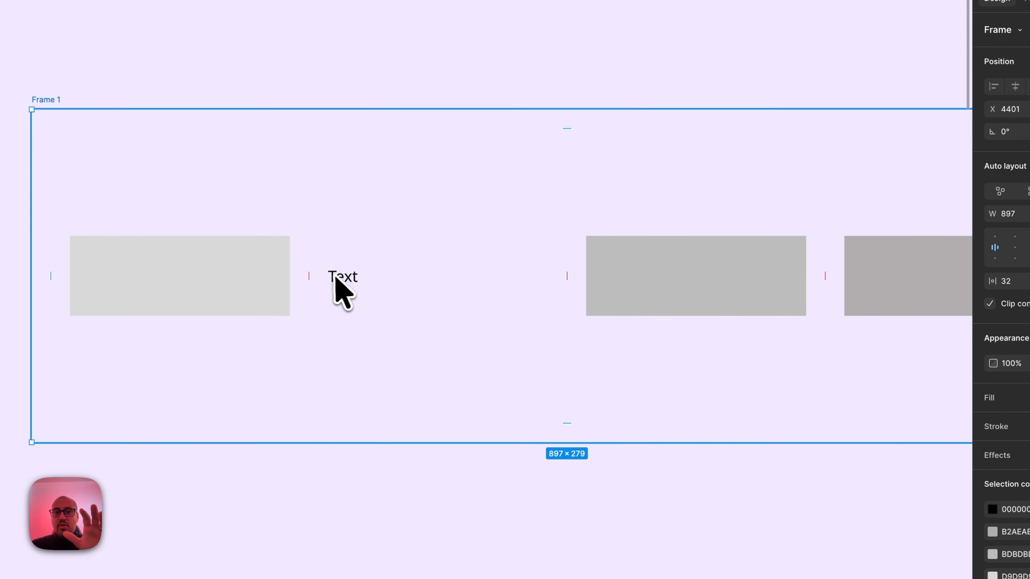
pyautogui.click(330, 276)
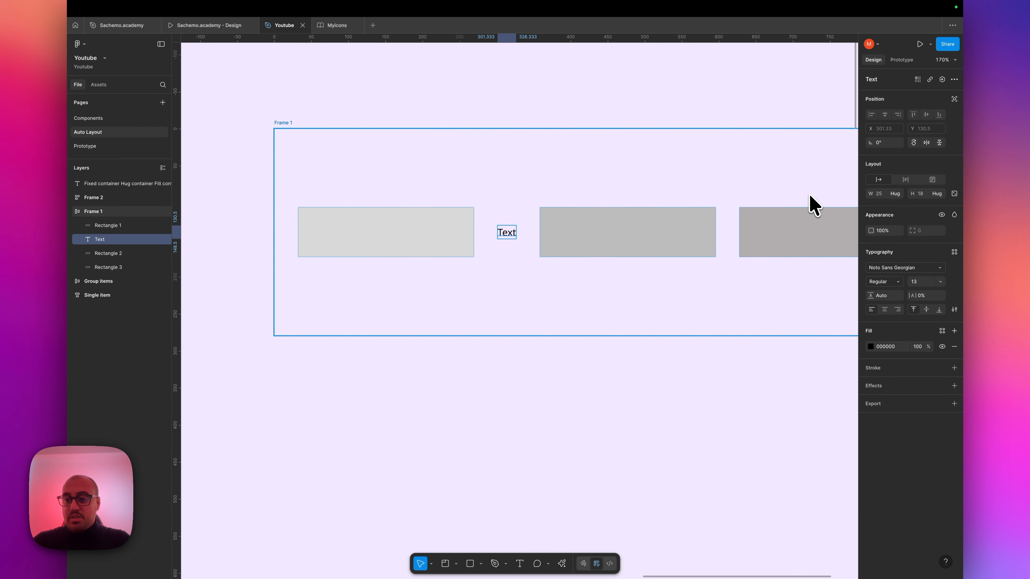
# Step: Set the first rectangle's height to Fill container, and shrink Frame 1 to a narrower width and about 260 high
pyautogui.scroll(-3, 808, 201)
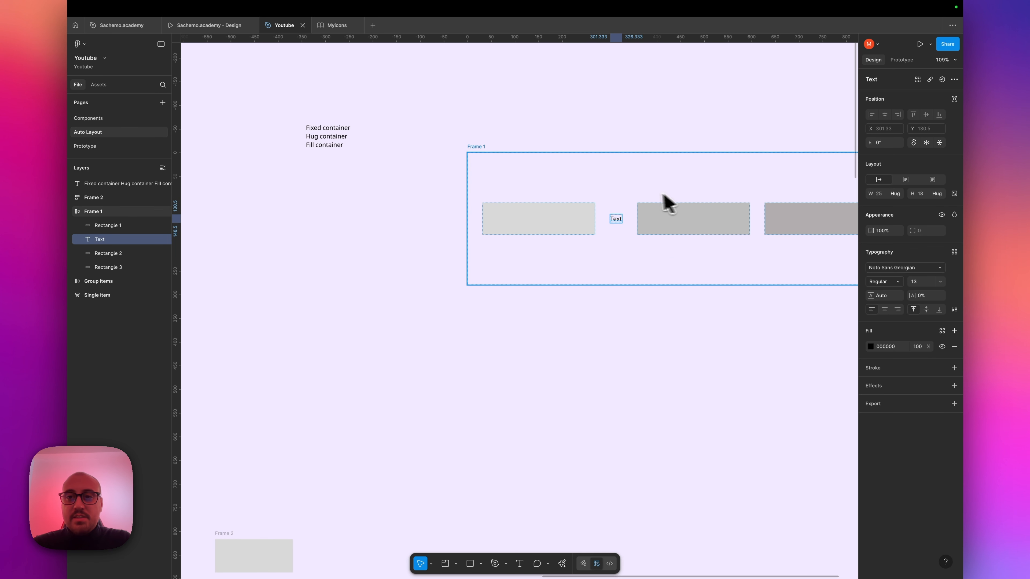
pyautogui.scroll(-3, 648, 201)
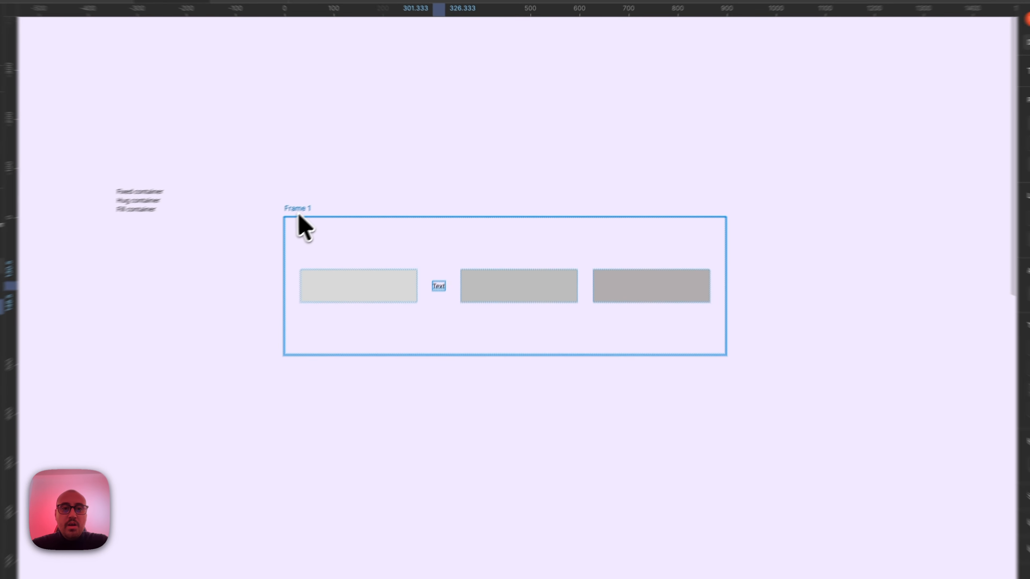
pyautogui.click(406, 225)
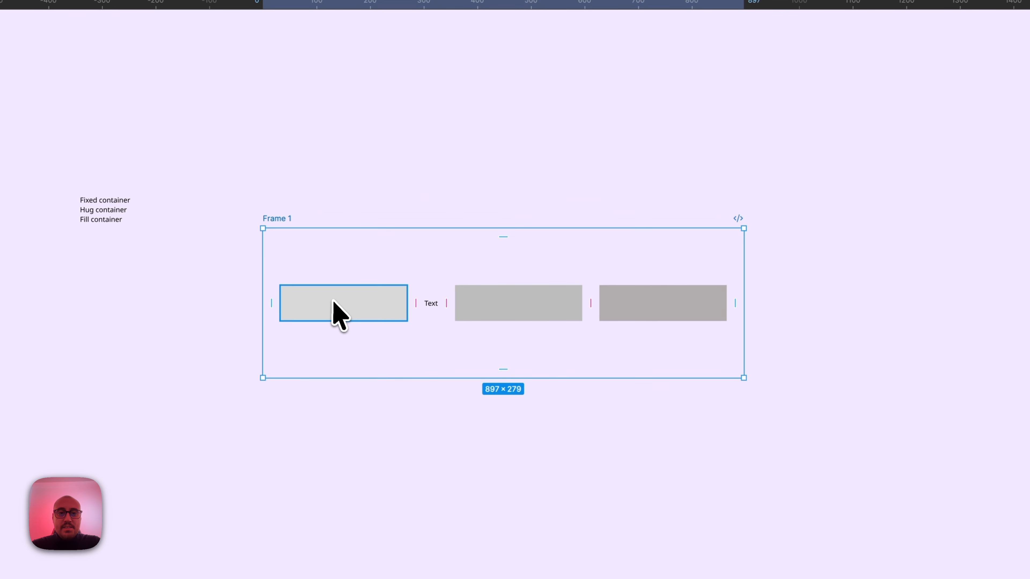
pyautogui.click(993, 237)
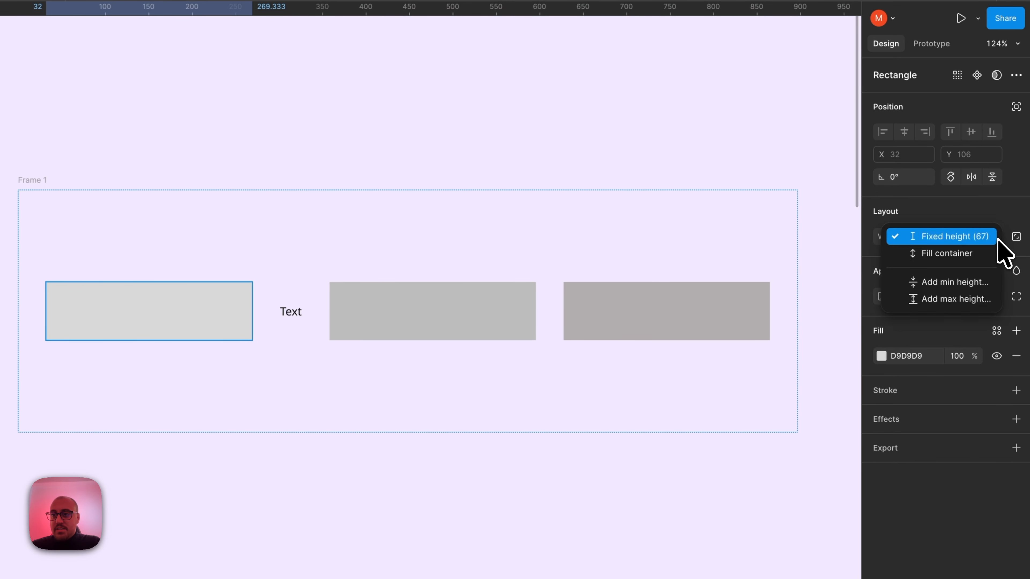
pyautogui.click(986, 254)
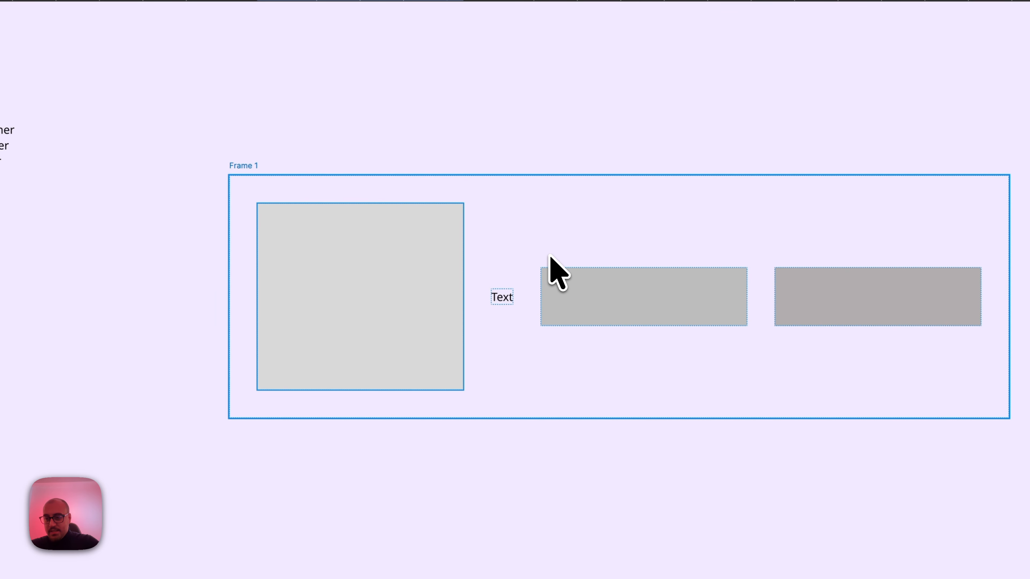
pyautogui.click(257, 165)
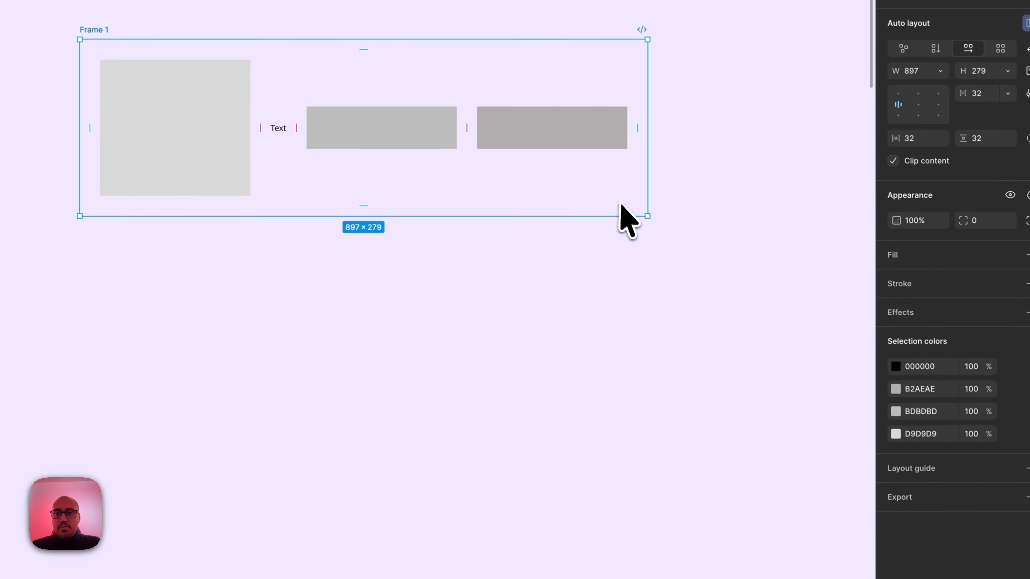
pyautogui.moveTo(575, 214); pyautogui.dragTo(532, 202)
pyautogui.scroll(3, 309, 126)
pyautogui.click(310, 126)
pyautogui.click(939, 70)
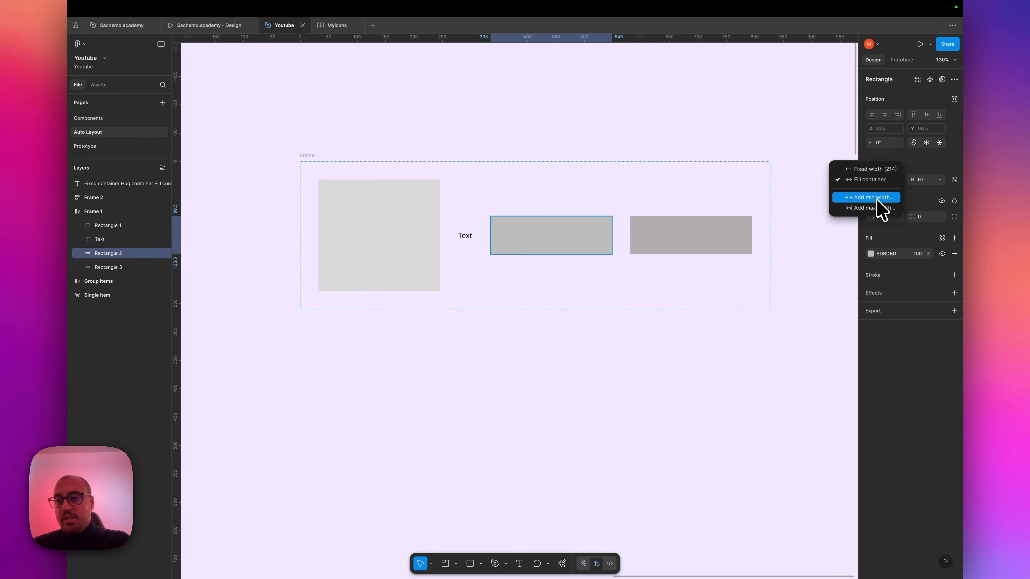
pyautogui.click(617, 137)
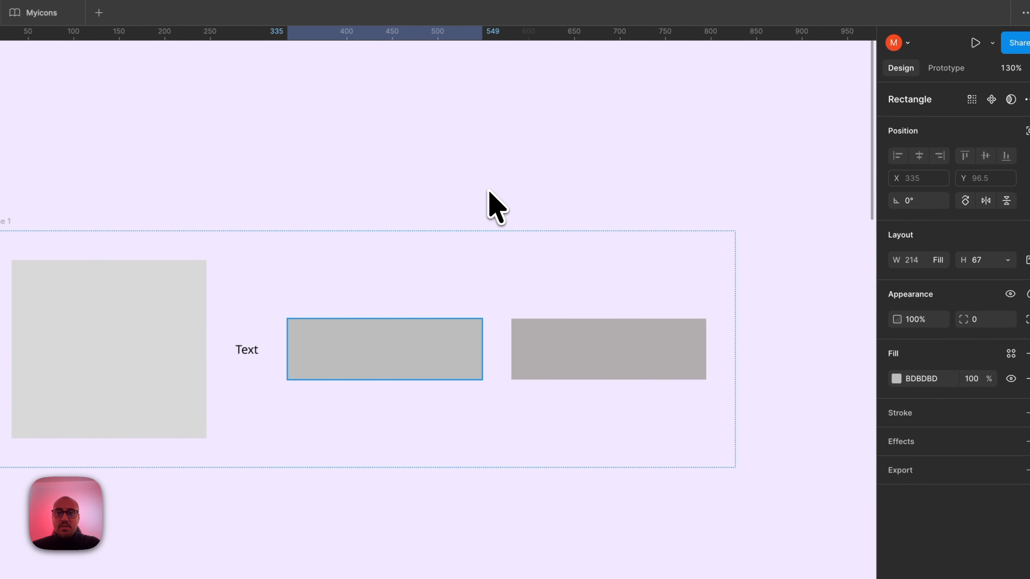
# Step: Narrow Frame 1 to about 437 wide
pyautogui.scroll(-3, 490, 191)
pyautogui.click(488, 191)
pyautogui.click(144, 208)
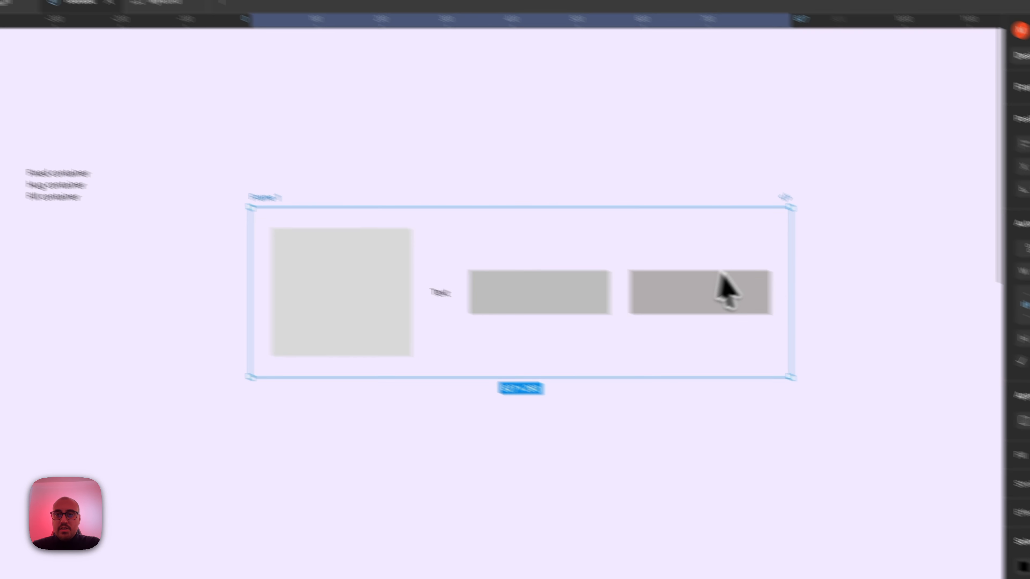
pyautogui.moveTo(803, 293); pyautogui.dragTo(550, 288)
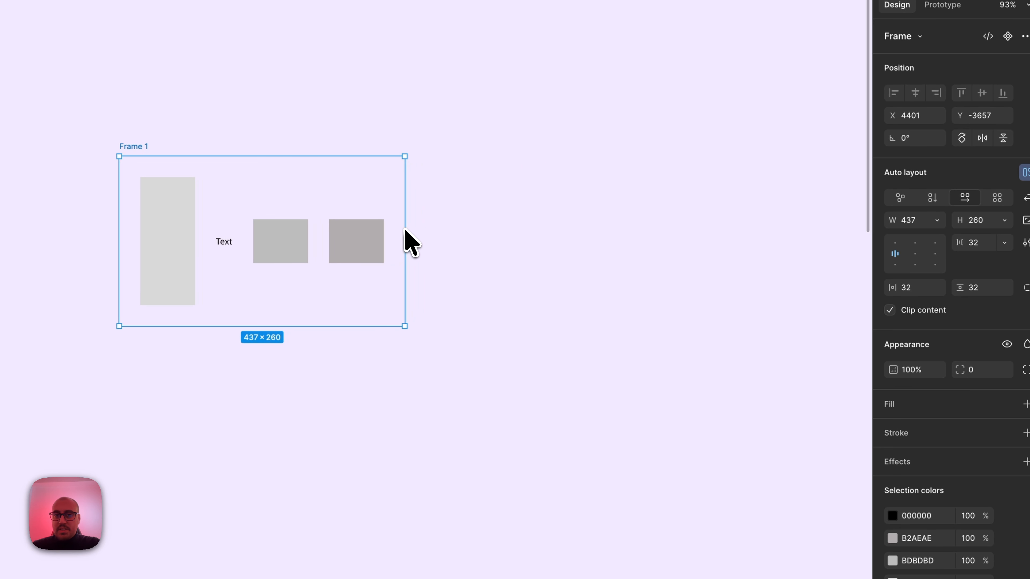
# Step: Add a minimum width of 200 to the second rectangle in Frame 1
pyautogui.hscroll(-2, 406, 241)
pyautogui.scroll(5, 405, 242)
pyautogui.click(461, 256)
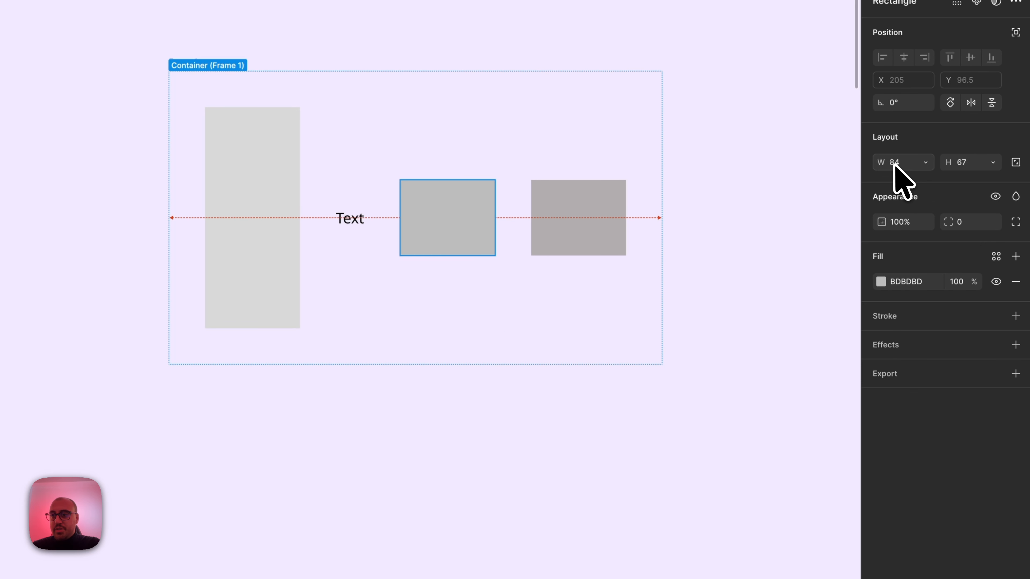
pyautogui.click(924, 162)
pyautogui.click(907, 226)
pyautogui.write('200')
pyautogui.press('Return')
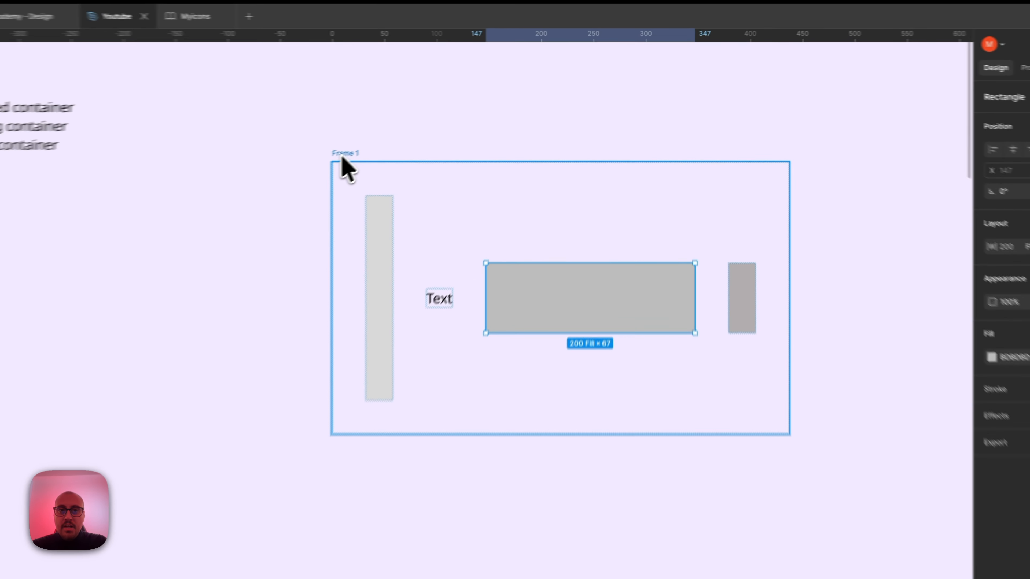
# Step: Widen Frame 1 to about 1755
pyautogui.click(435, 118)
pyautogui.scroll(-5, 435, 118)
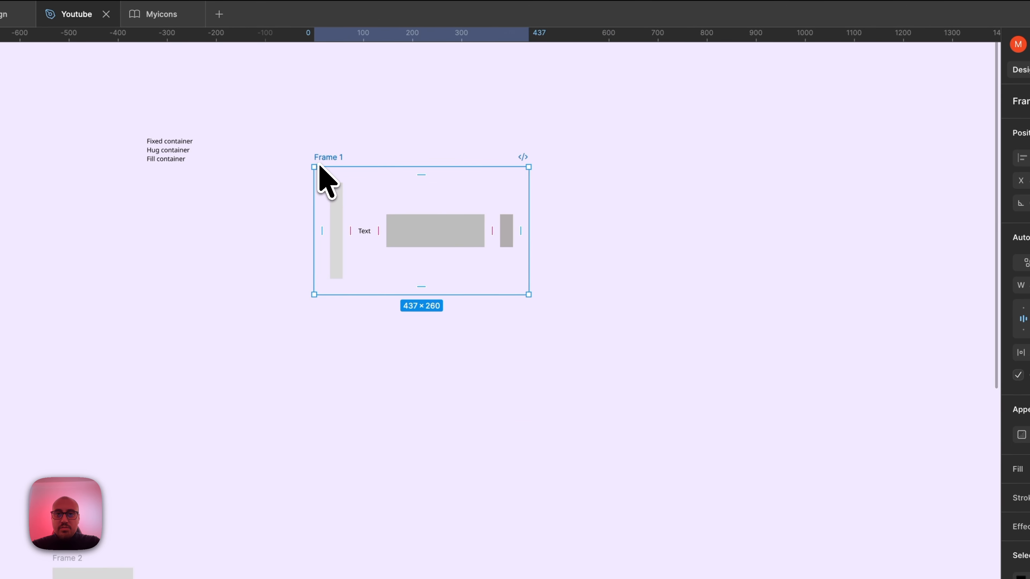
pyautogui.hscroll(3, 436, 118)
pyautogui.scroll(3, 436, 119)
pyautogui.moveTo(307, 325); pyautogui.dragTo(847, 341)
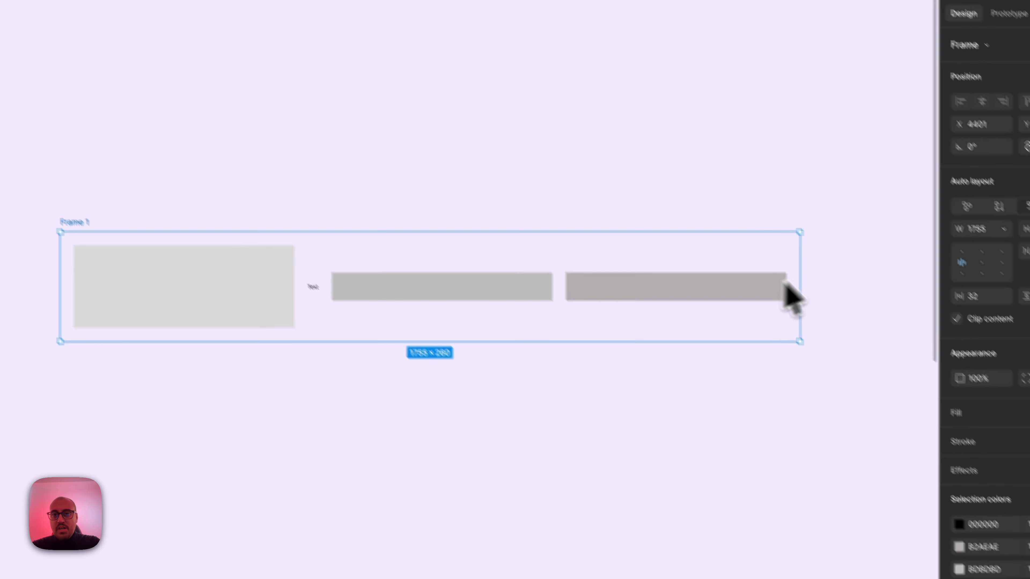
# Step: Add a maximum width of 400 to the second rectangle in Frame 1
pyautogui.click(548, 286)
pyautogui.click(1003, 207)
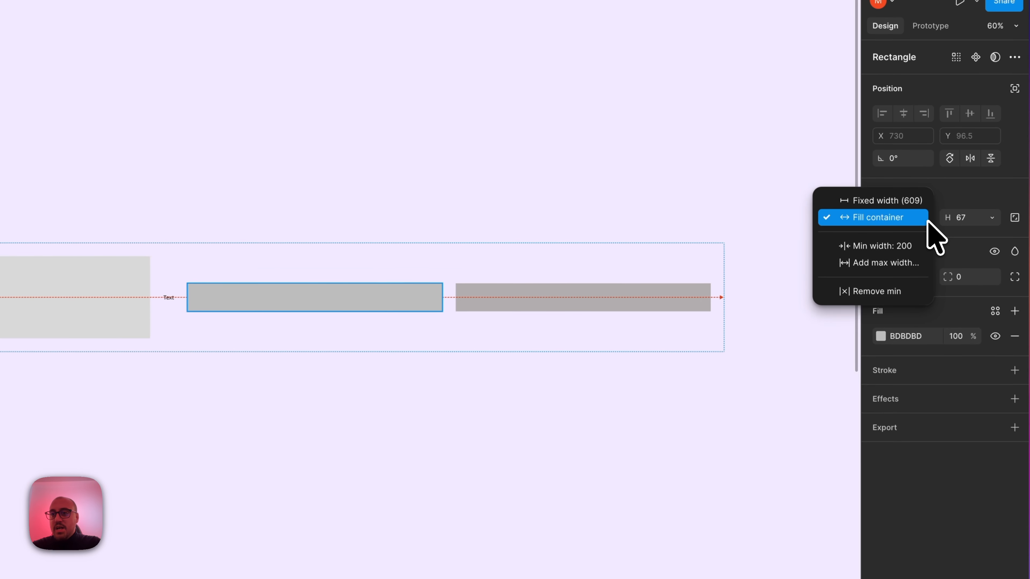
pyautogui.click(874, 268)
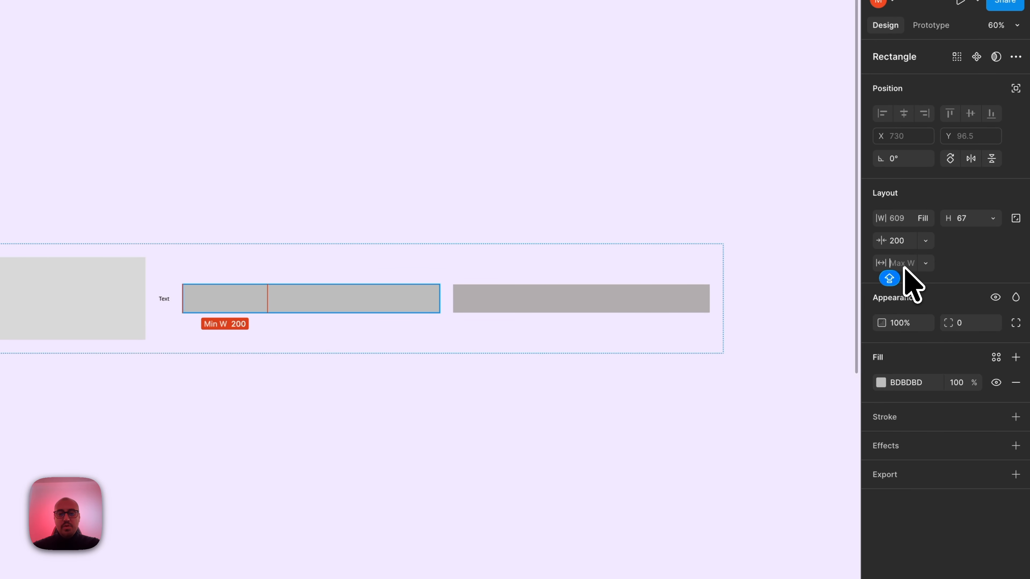
pyautogui.write('400')
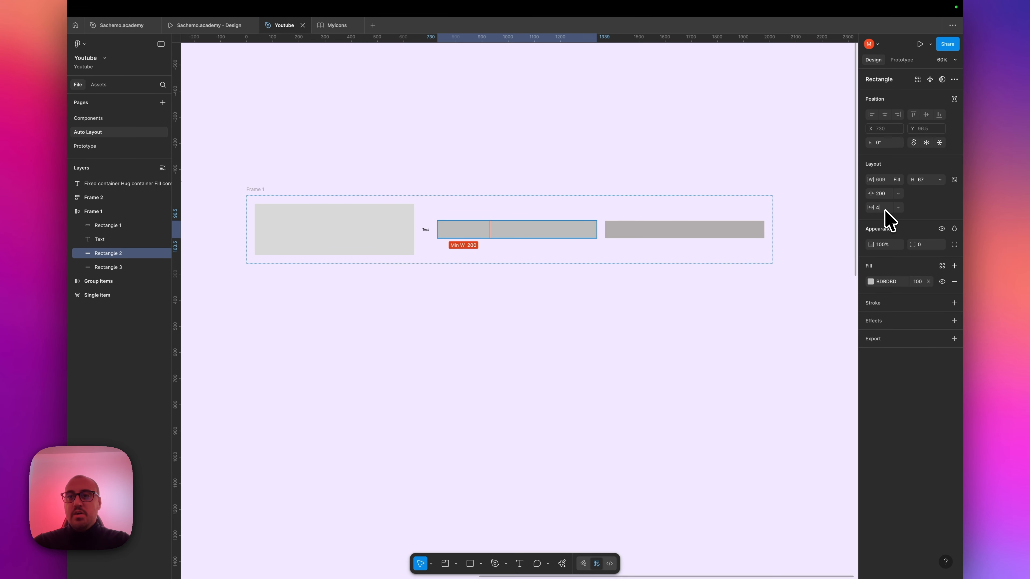
pyautogui.press('Return')
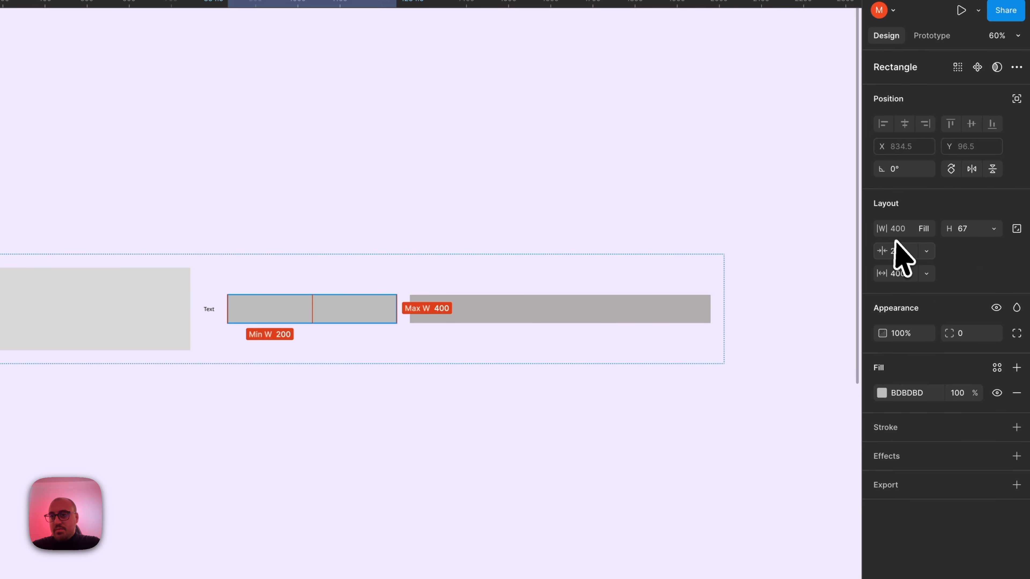
# Step: Resize Frame 1 to about 1781 wide and 422 high
pyautogui.click(714, 349)
pyautogui.scroll(-1, 713, 349)
pyautogui.moveTo(724, 364); pyautogui.dragTo(475, 339)
pyautogui.hscroll(-8, 476, 340)
pyautogui.scroll(-1, 475, 340)
pyautogui.scroll(3, 475, 340)
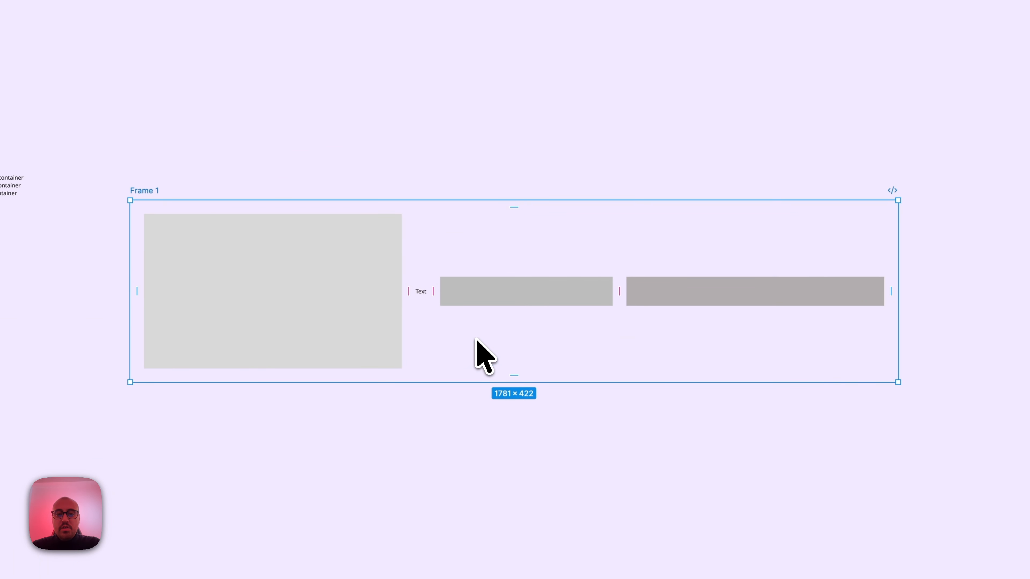
# Step: Replace the text item in Frame 1 with "sachemo.academy"
pyautogui.click(661, 286)
pyautogui.click(422, 291)
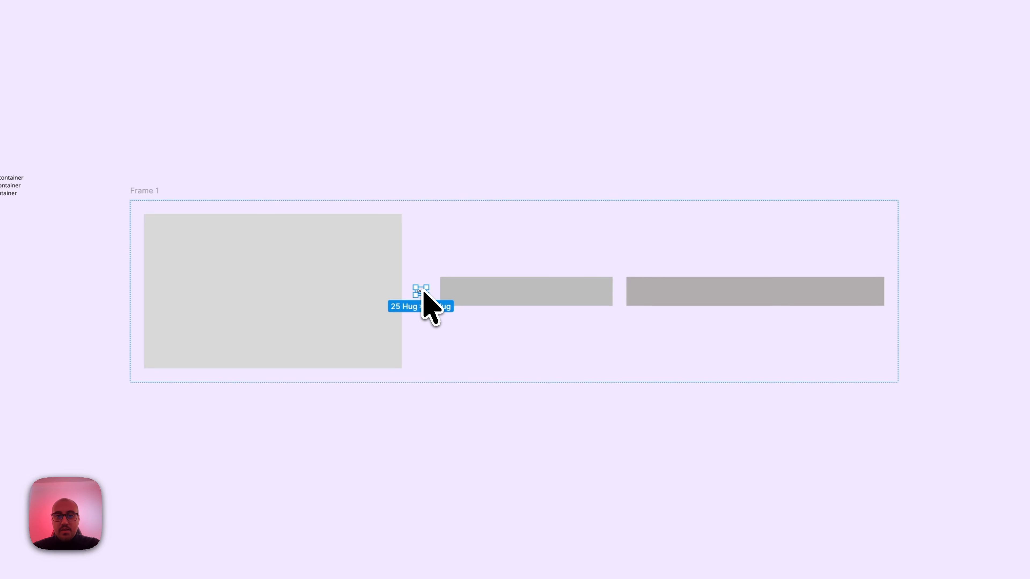
pyautogui.doubleClick(422, 292)
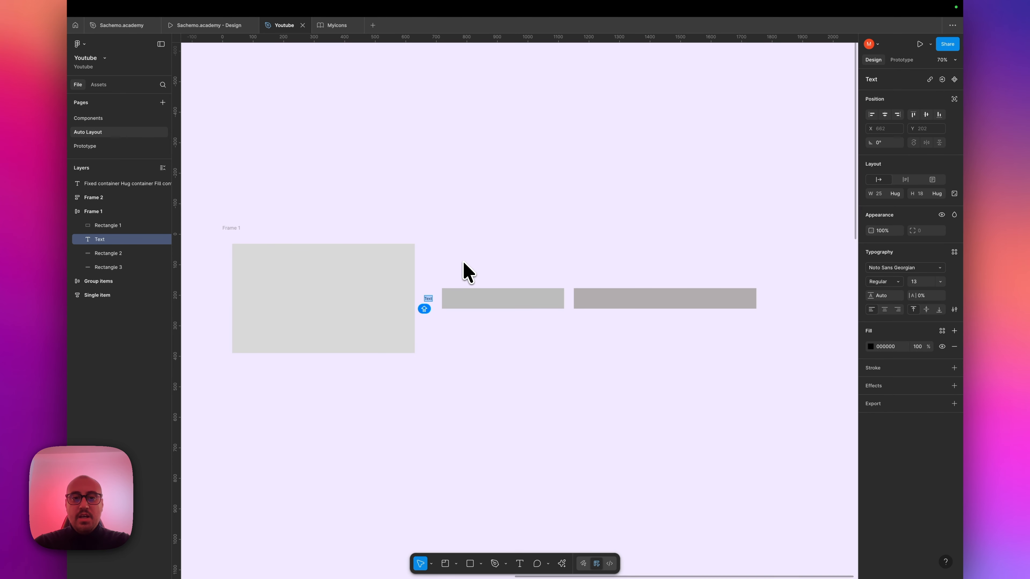
pyautogui.write('Text text')
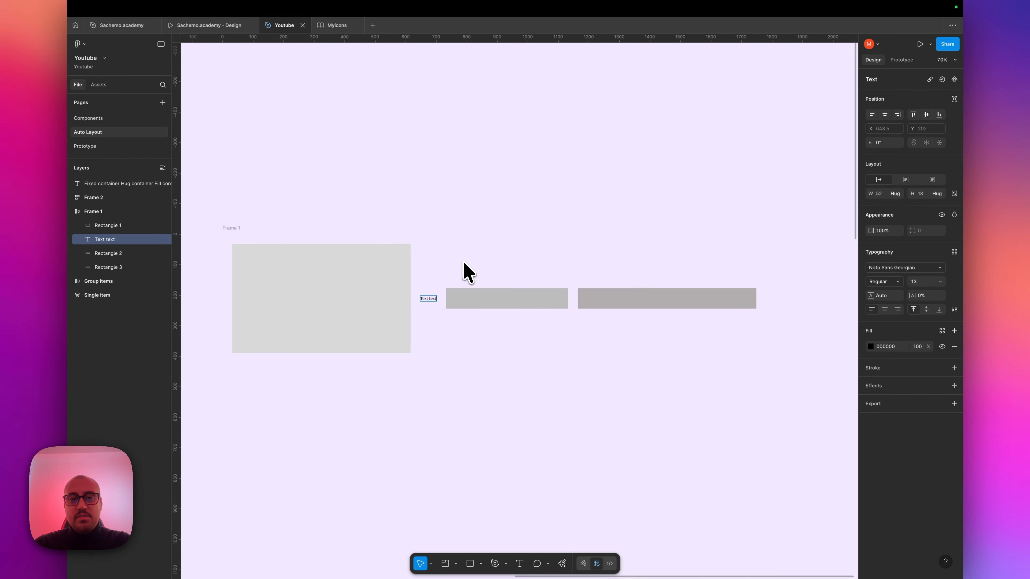
pyautogui.press('super+a')
pyautogui.write('sachemo.academy')
pyautogui.press('Escape')
pyautogui.press('Escape')
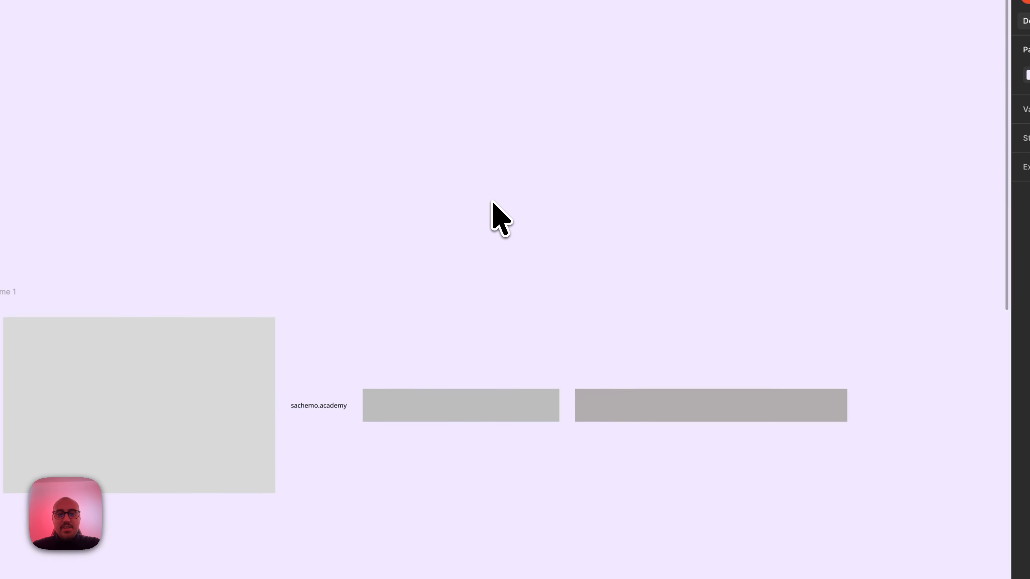
# Step: Inspect the sizing modes of the text, the second and third rectangles, and Frame 1
pyautogui.click(458, 239)
pyautogui.click(665, 302)
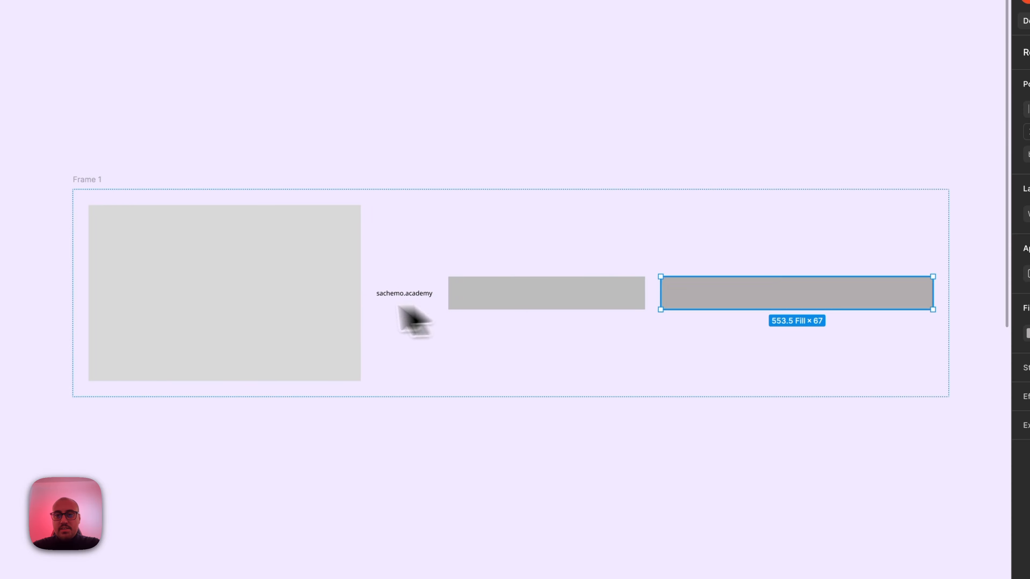
pyautogui.click(324, 310)
pyautogui.click(675, 295)
pyautogui.click(568, 300)
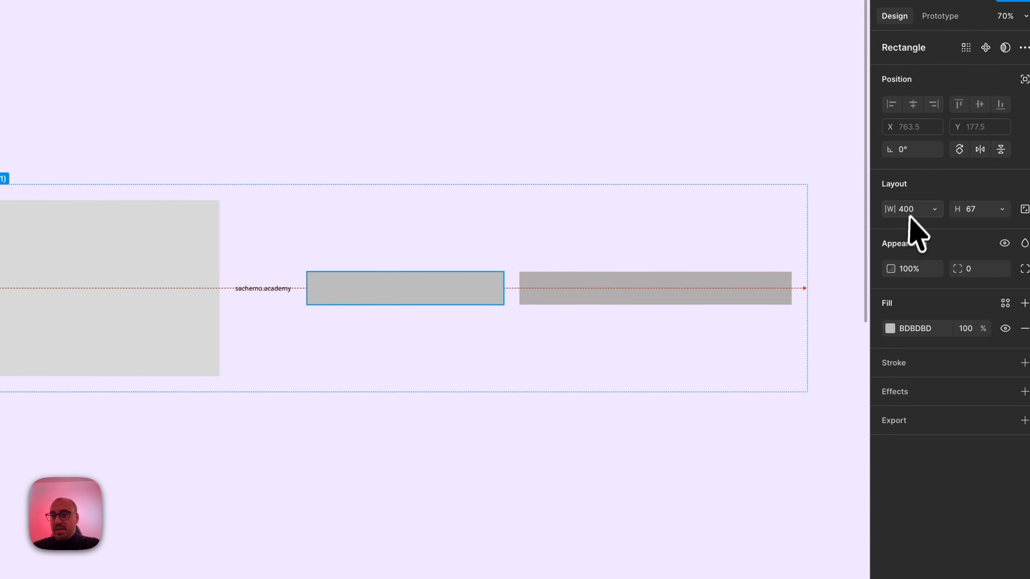
pyautogui.click(590, 294)
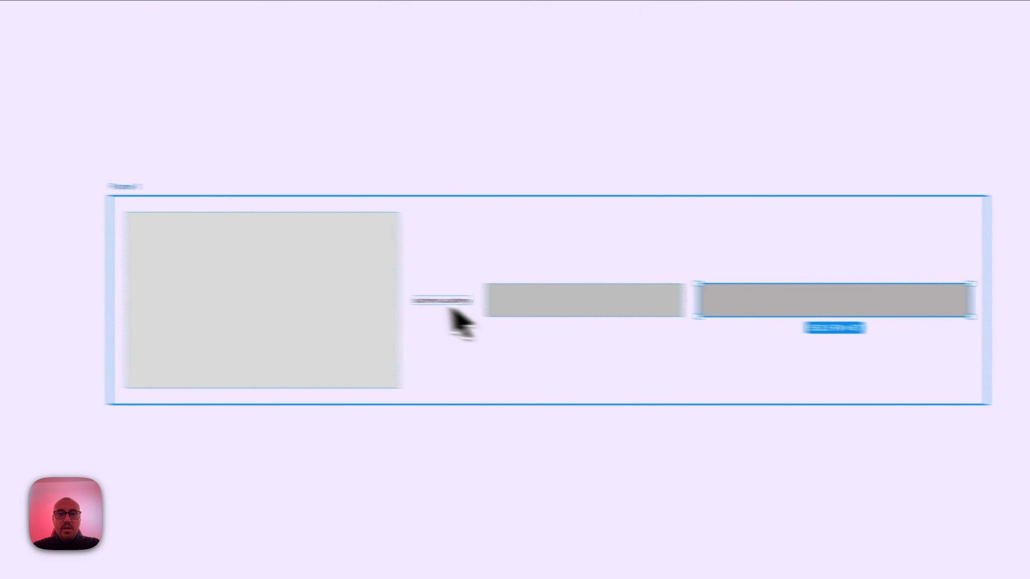
pyautogui.click(262, 290)
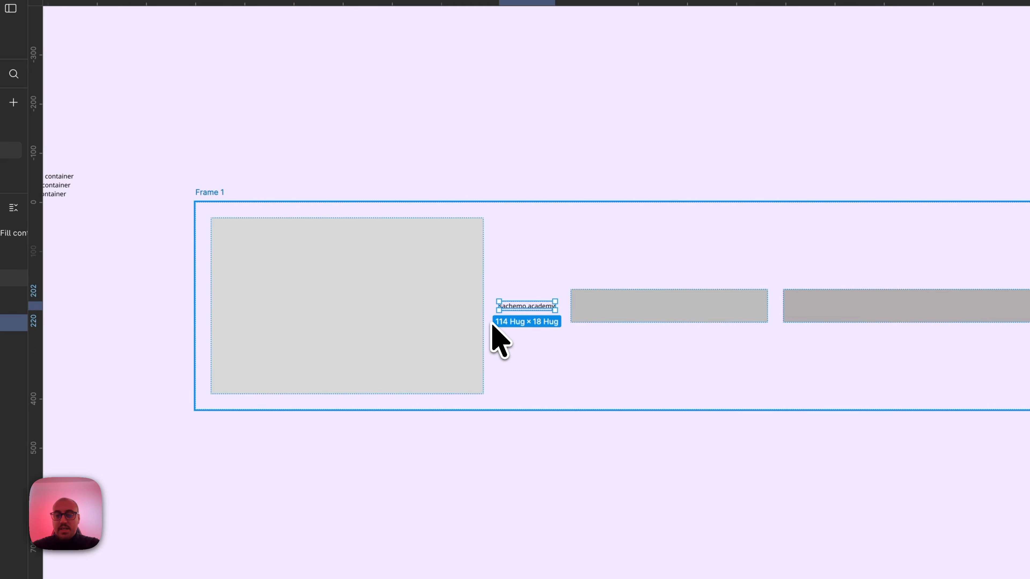
pyautogui.click(221, 204)
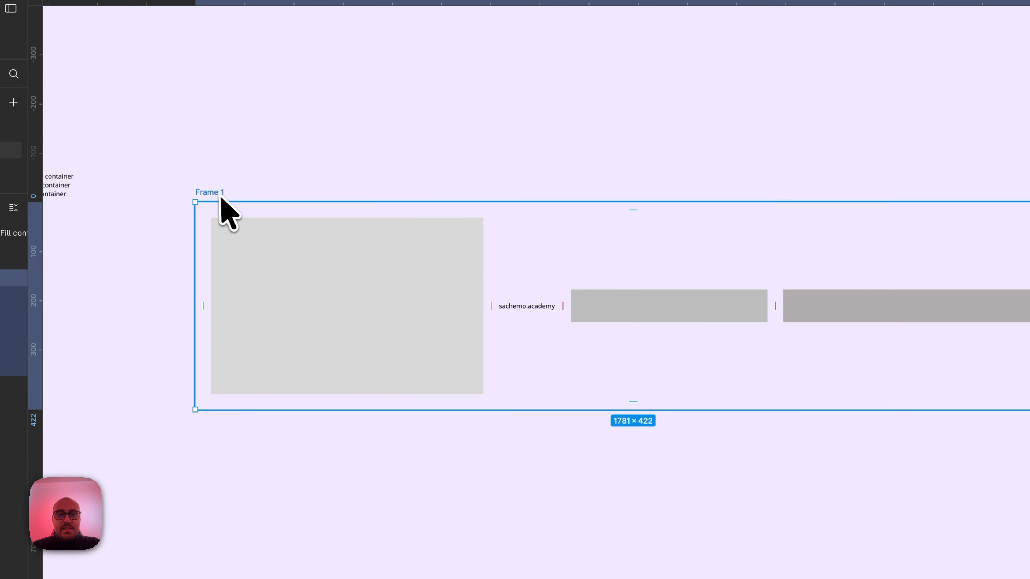
# Step: Add a minimum height of 120 and a maximum height of 400 to the second rectangle in Frame 1
pyautogui.click(673, 306)
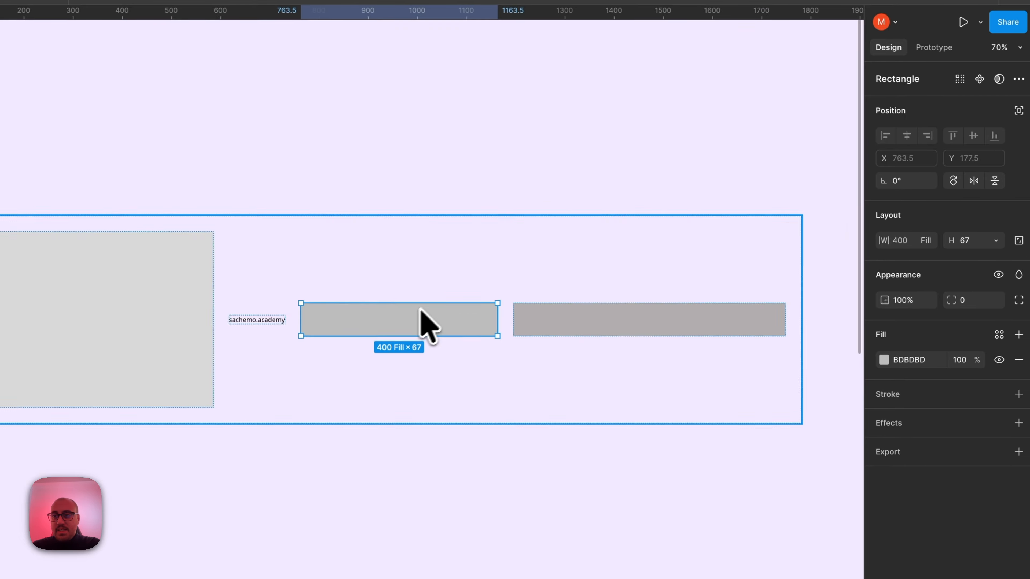
pyautogui.click(991, 243)
pyautogui.click(979, 287)
pyautogui.write('120')
pyautogui.press('Return')
pyautogui.click(992, 242)
pyautogui.click(966, 303)
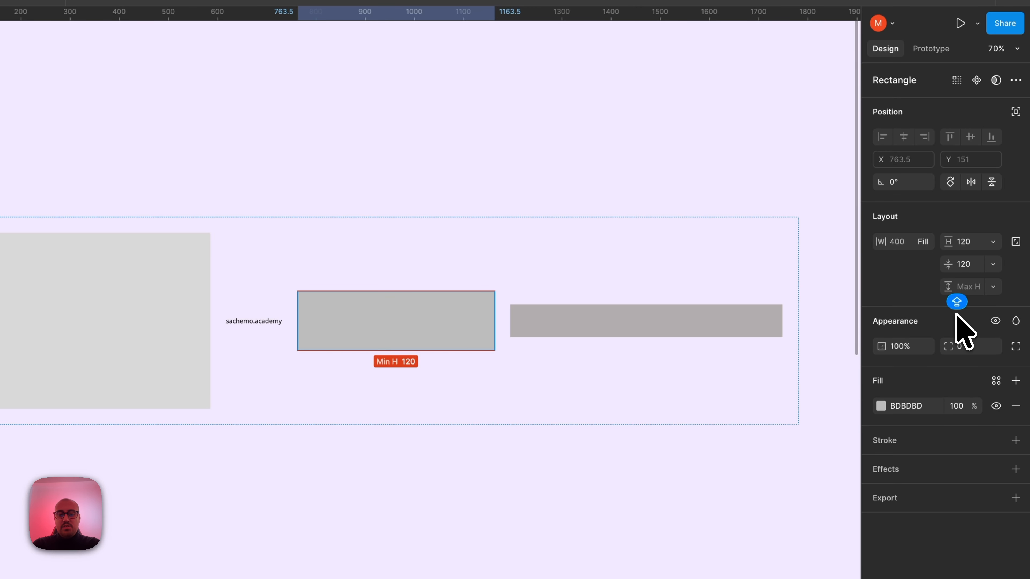
pyautogui.write('400')
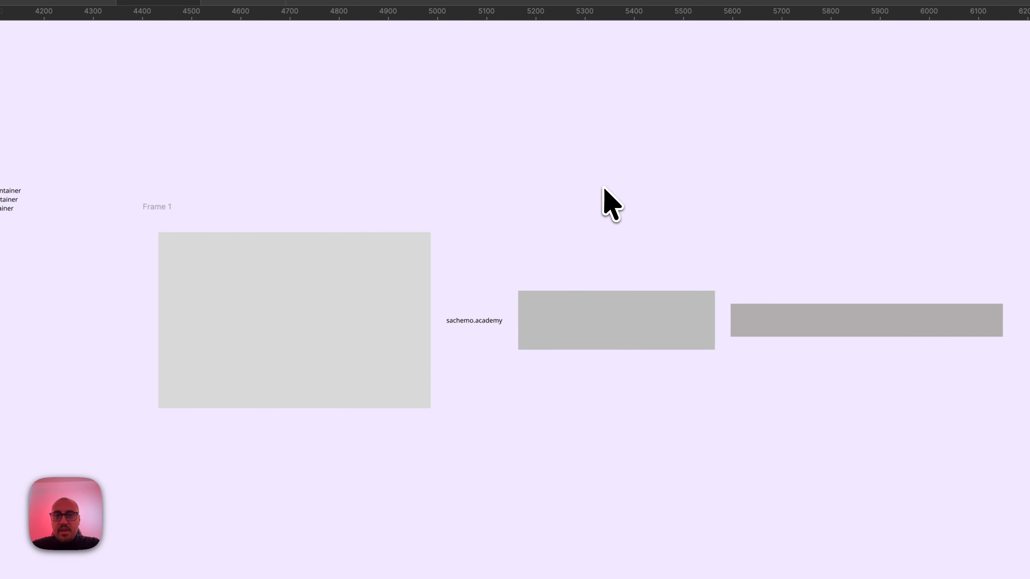
# Step: Narrow Frame 1 to about 646 wide
pyautogui.click(253, 202)
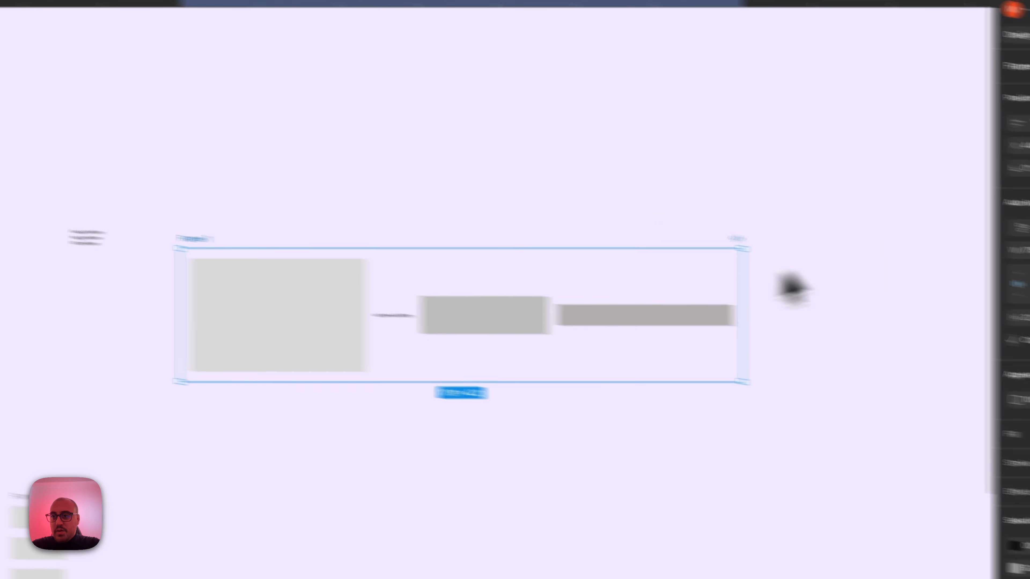
pyautogui.moveTo(745, 324); pyautogui.dragTo(595, 325)
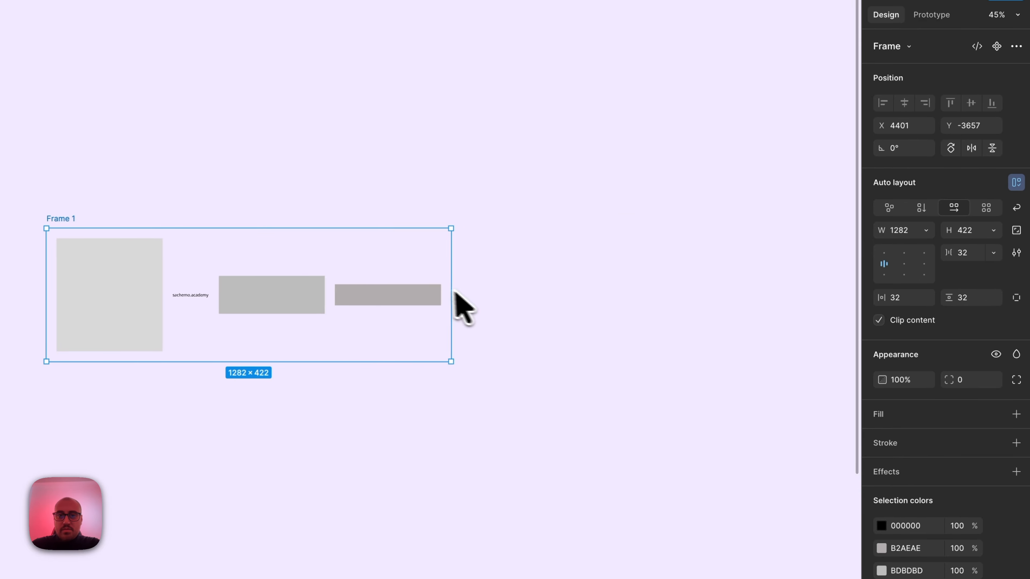
pyautogui.moveTo(401, 293); pyautogui.dragTo(340, 290)
pyautogui.hscroll(-2, 339, 291)
pyautogui.scroll(3, 340, 291)
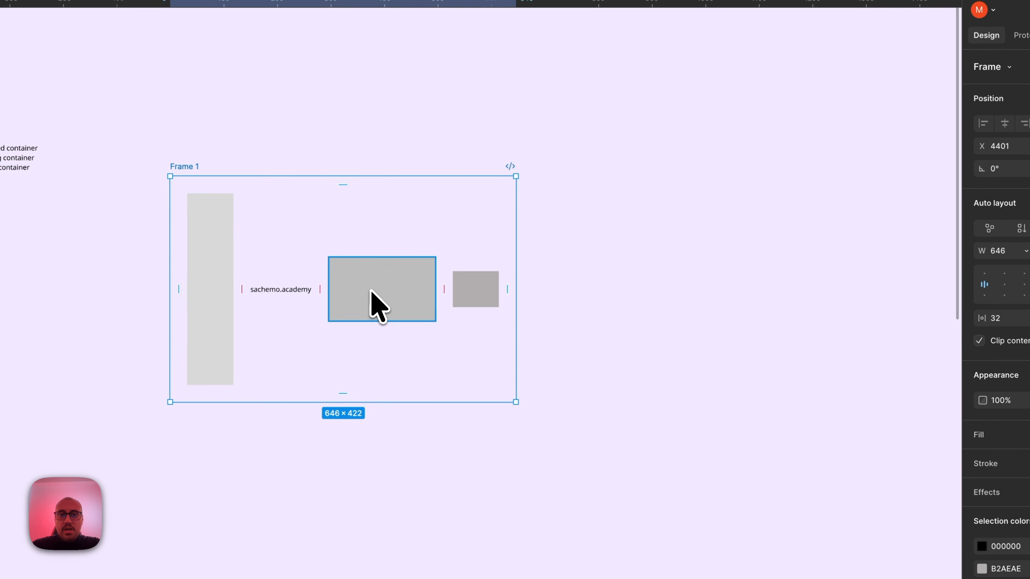
# Step: Review the width sizing options and the minimum and maximum widths of the second rectangle
pyautogui.click(359, 291)
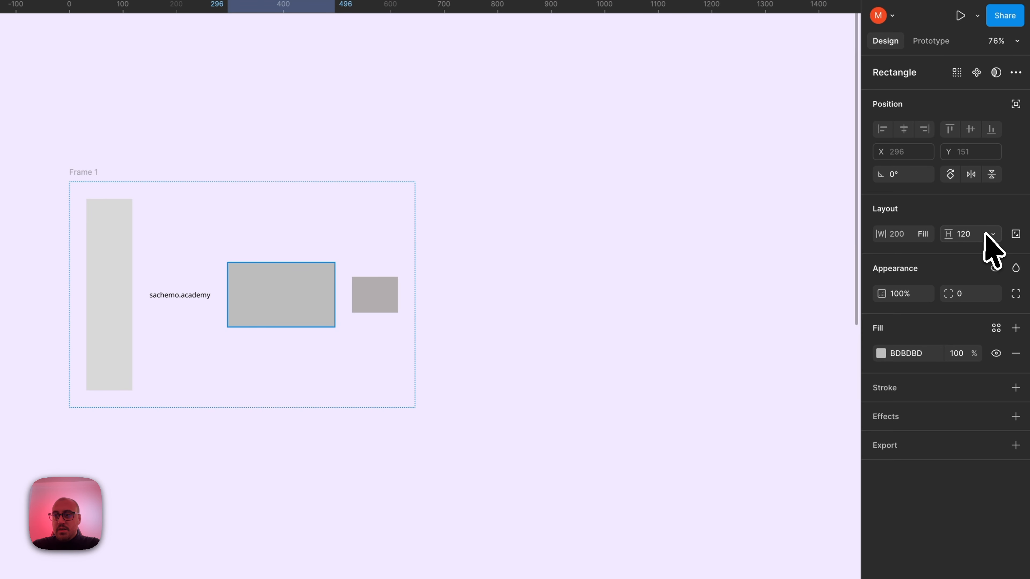
pyautogui.click(920, 233)
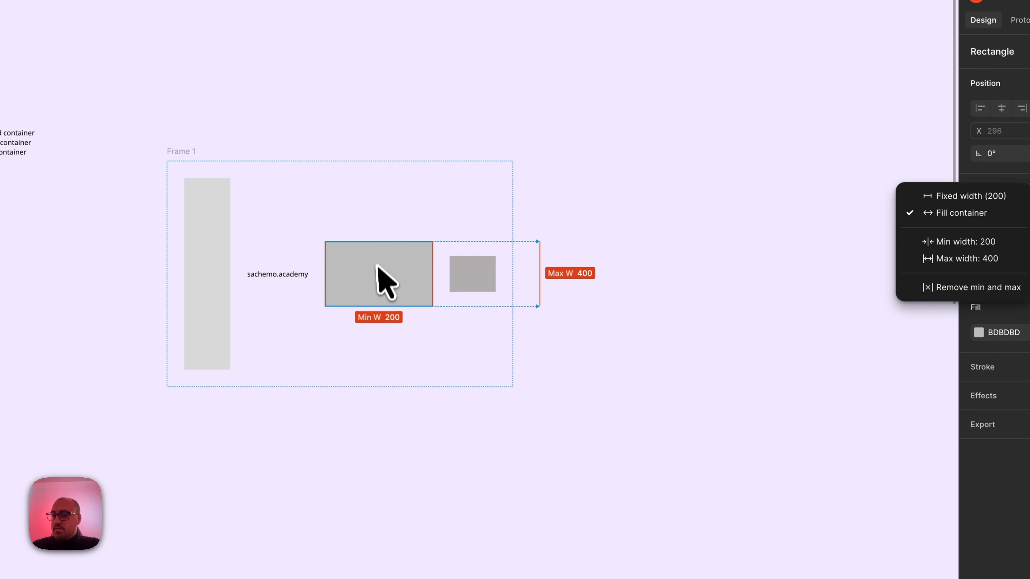
pyautogui.click(551, 454)
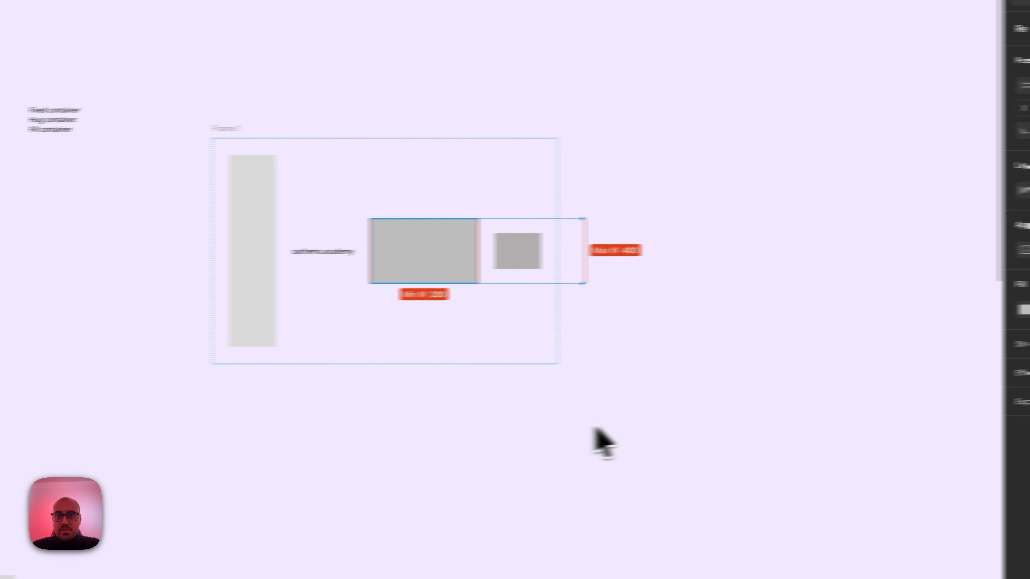
# Step: Set the second rectangle's height to fill the container
pyautogui.click(278, 129)
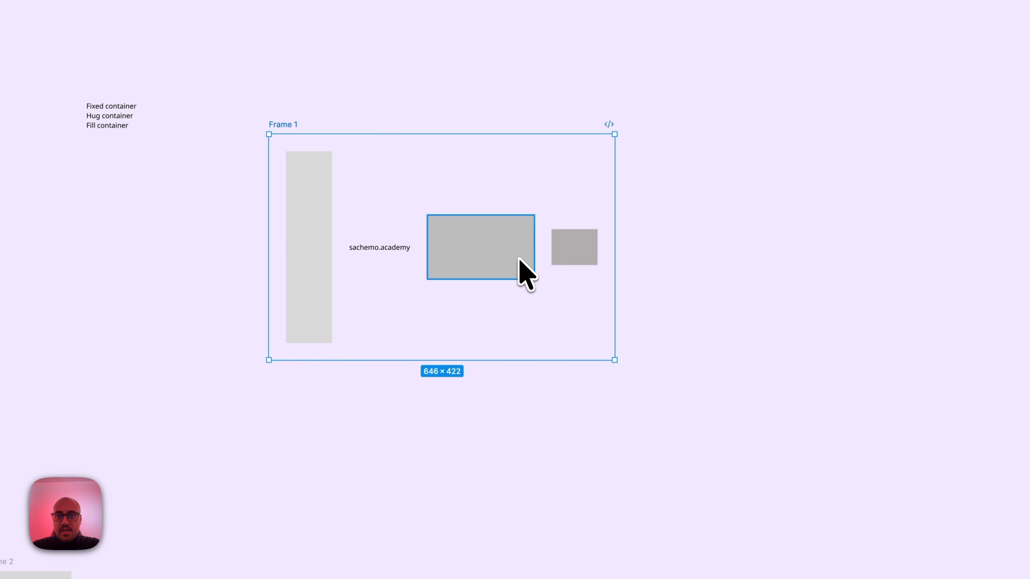
pyautogui.click(522, 272)
pyautogui.click(991, 214)
pyautogui.click(966, 229)
# Step: Reduce Frame 1's height to about 79 and turn off clipping of its content
pyautogui.click(83, 154)
pyautogui.moveTo(180, 385); pyautogui.dragTo(180, 203)
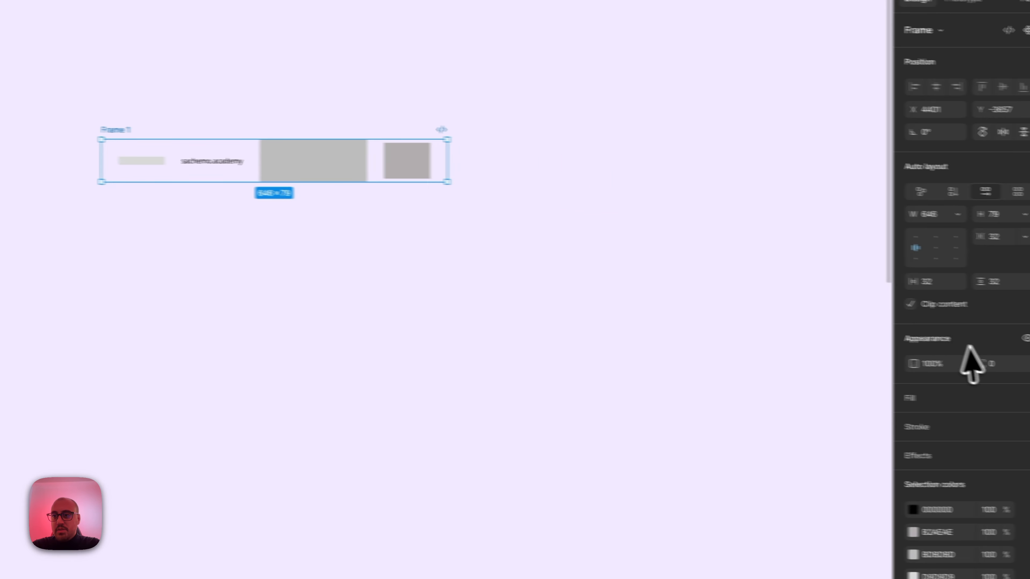
pyautogui.click(917, 300)
pyautogui.scroll(3, 292, 119)
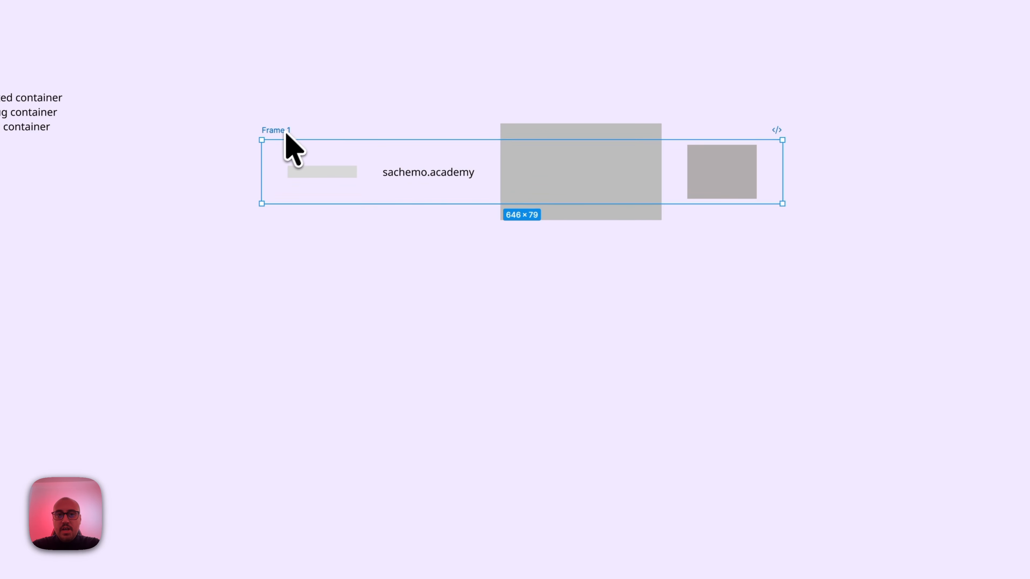
# Step: Increase Frame 1's height to about 855
pyautogui.moveTo(503, 203); pyautogui.dragTo(517, 448)
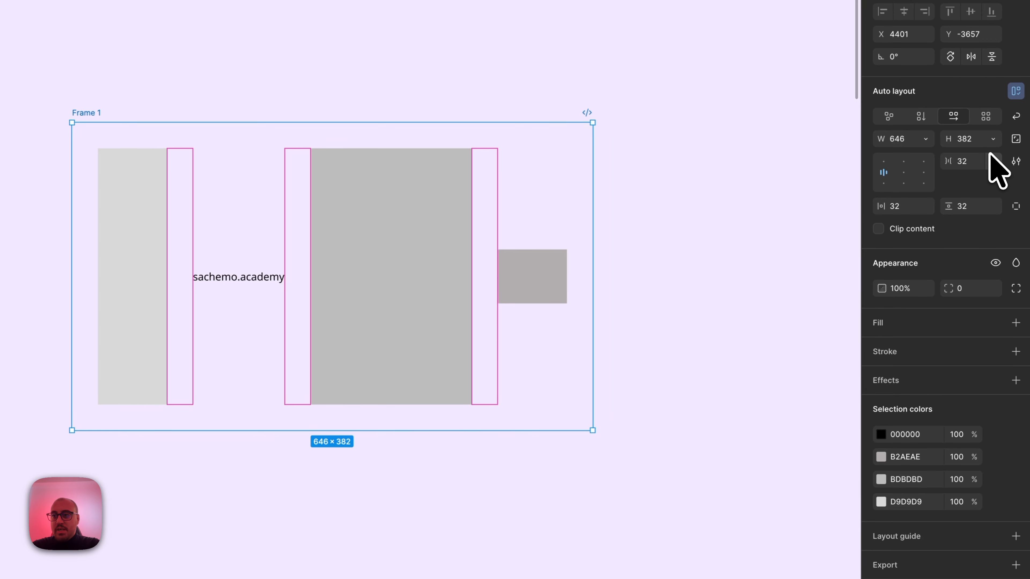
pyautogui.scroll(-3, 500, 486)
pyautogui.hscroll(3, 500, 486)
pyautogui.moveTo(587, 301); pyautogui.dragTo(554, 535)
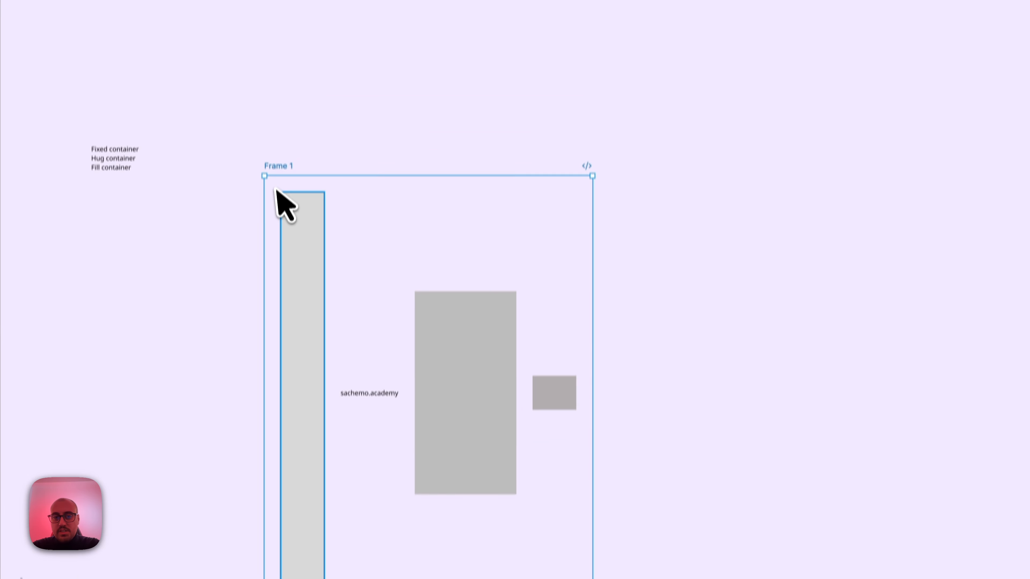
# Step: Inspect the sizing of the third and second rectangles in the tall Frame 1
pyautogui.click(562, 319)
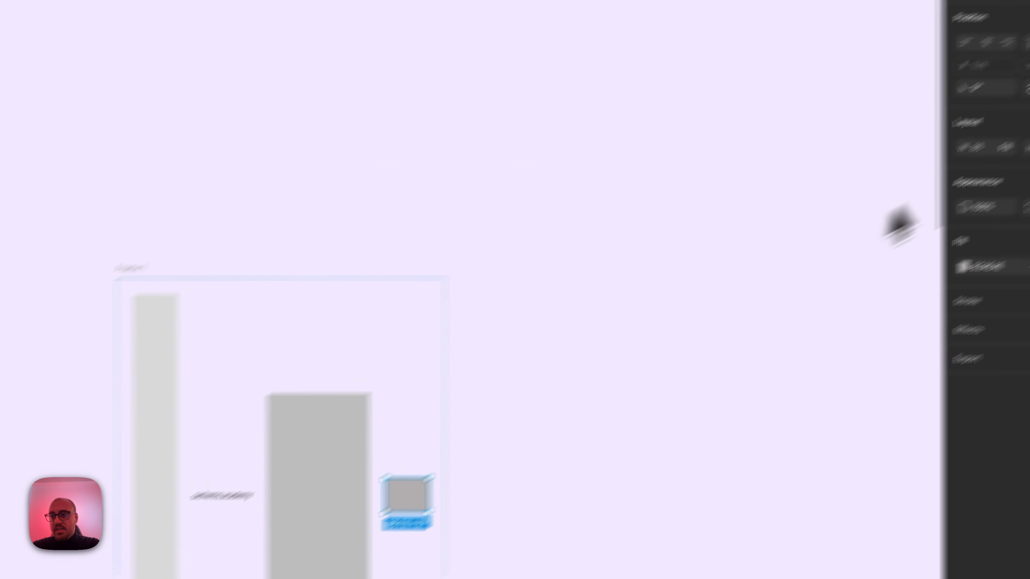
pyautogui.click(260, 547)
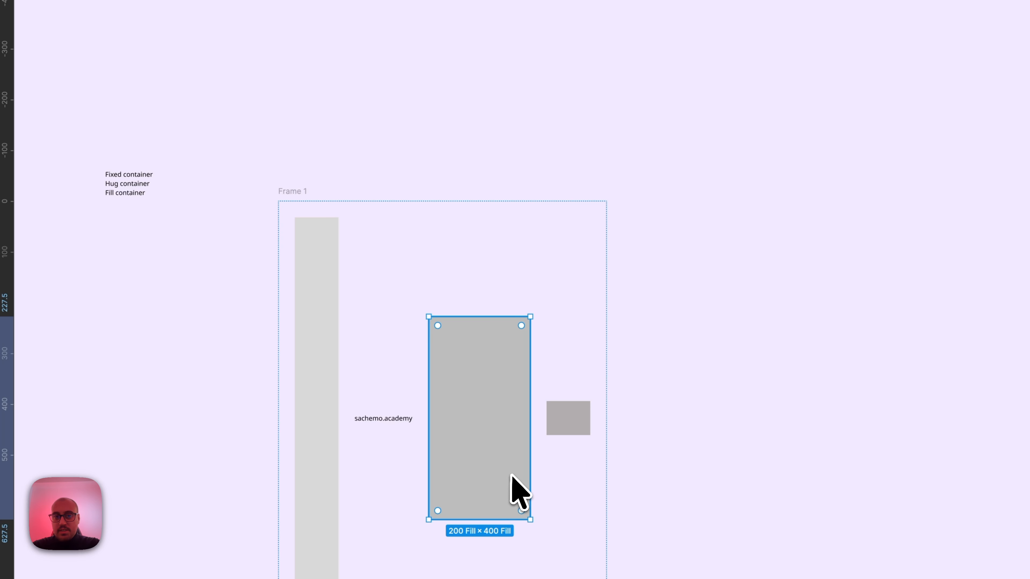
pyautogui.click(51, 317)
# Step: Move Frame 1 to an empty canvas area at about X 5001, Y -4271
pyautogui.moveTo(295, 191); pyautogui.dragTo(510, 92)
pyautogui.scroll(-3, 510, 92)
pyautogui.scroll(4, 466, 207)
pyautogui.click(443, 261)
pyautogui.scroll(-3, 444, 263)
pyautogui.scroll(-3, 445, 263)
pyautogui.hscroll(-6, 445, 264)
pyautogui.hscroll(5, 445, 264)
pyautogui.scroll(3, 445, 263)
pyautogui.scroll(3, 444, 266)
pyautogui.hscroll(2, 444, 266)
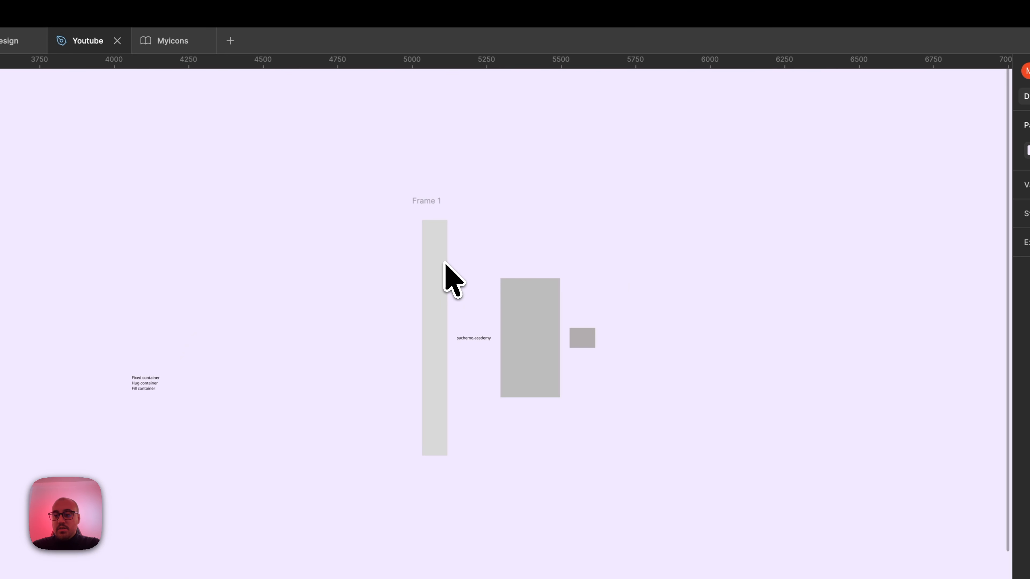
# Step: Move the Single item card to an empty canvas area and resize it to about 597 wide and 669 high
pyautogui.click(429, 203)
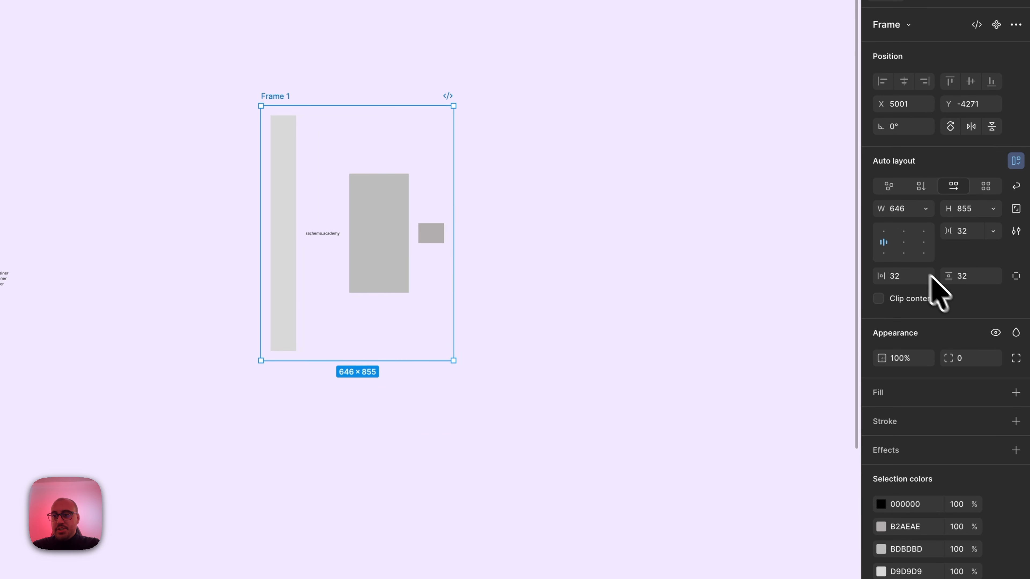
pyautogui.hscroll(-3, 526, 281)
pyautogui.scroll(-2, 526, 281)
pyautogui.scroll(-3, 487, 255)
pyautogui.hscroll(-10, 487, 256)
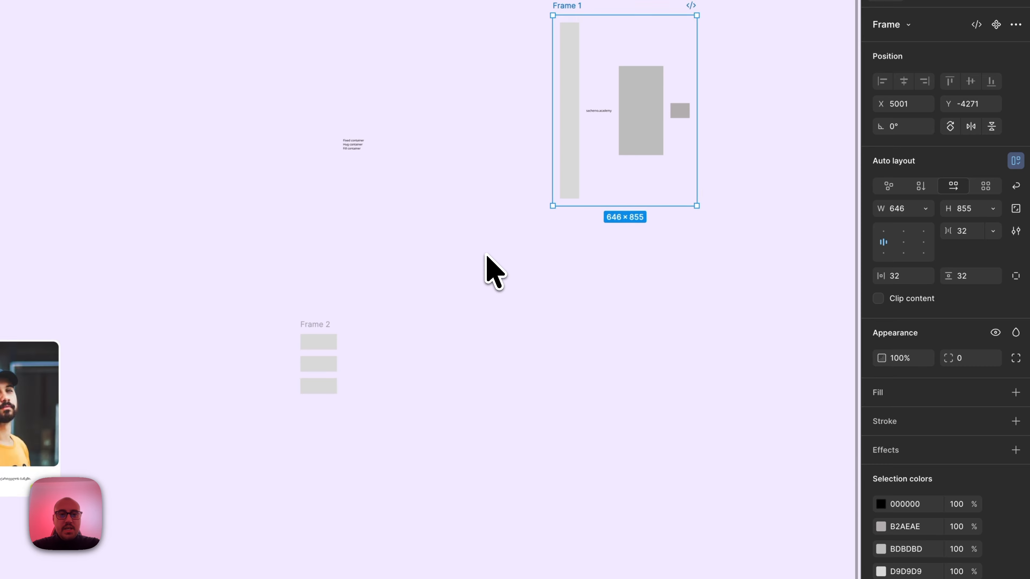
pyautogui.scroll(3, 487, 258)
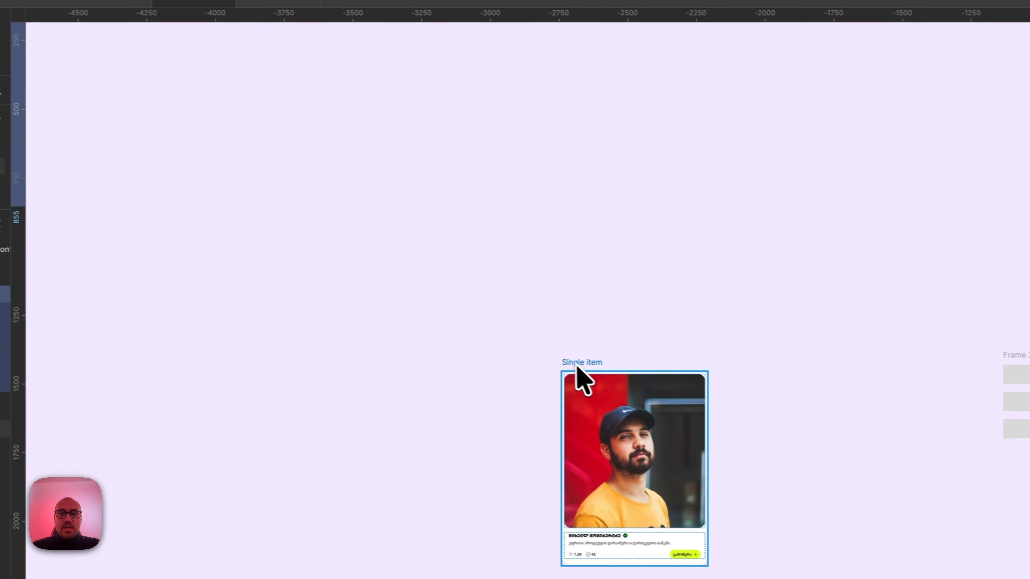
pyautogui.moveTo(577, 365); pyautogui.dragTo(230, 127)
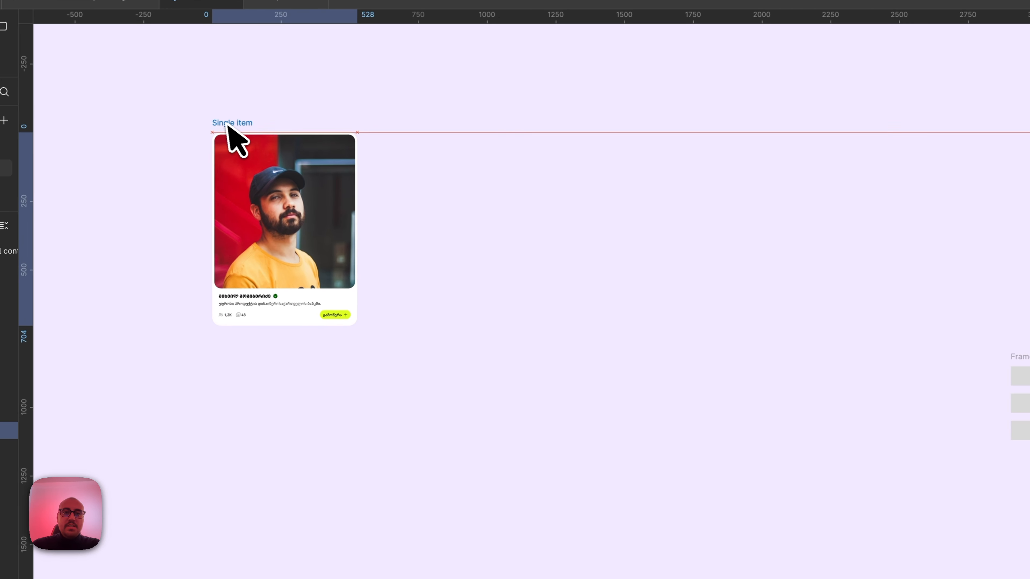
pyautogui.scroll(5, 230, 127)
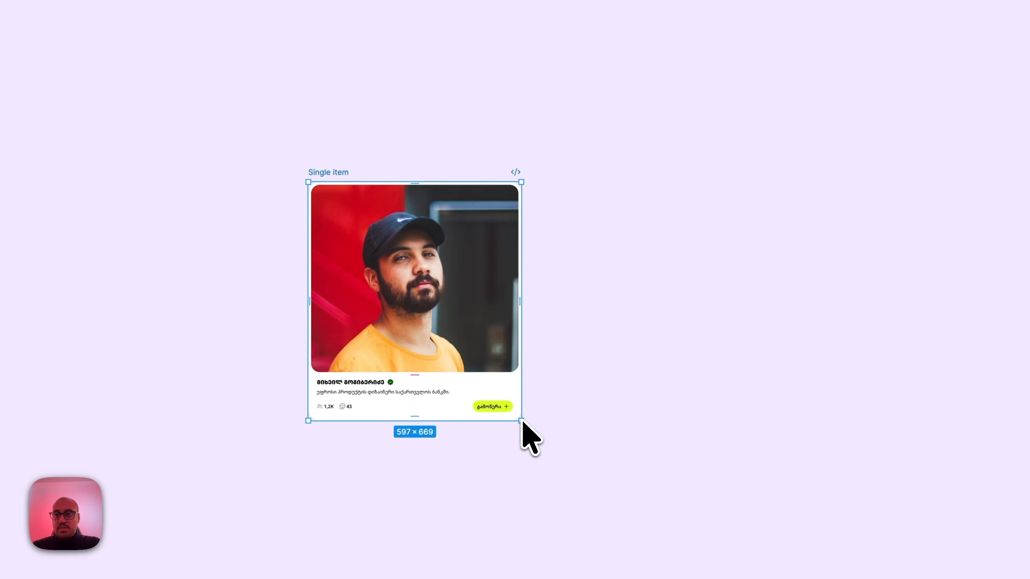
pyautogui.scroll(-10, 525, 427)
pyautogui.scroll(3, 469, 303)
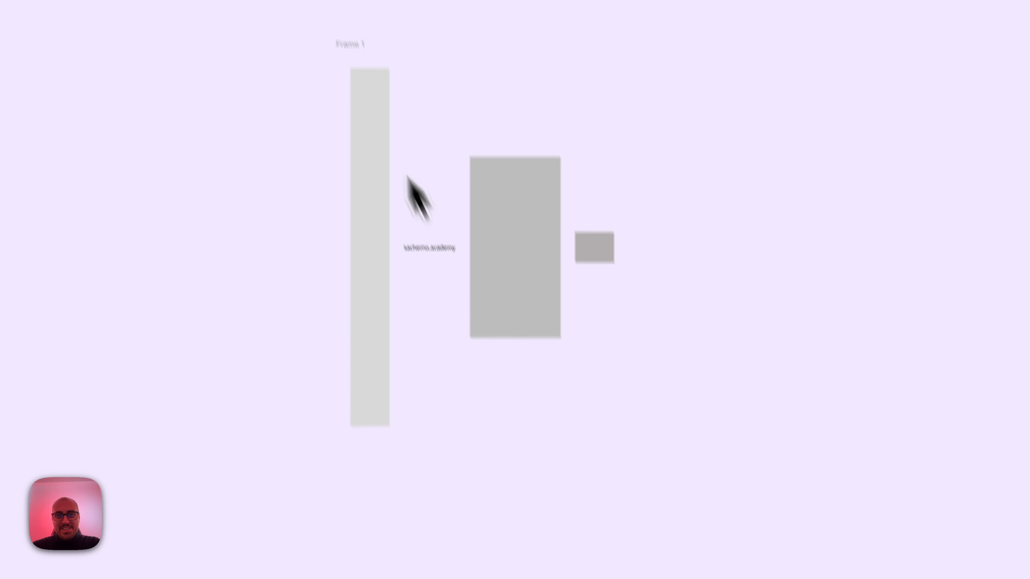
# Step: Resize Frame 1 to about 1498 wide and 313 high and leave it selected
pyautogui.click(348, 45)
pyautogui.moveTo(627, 440); pyautogui.dragTo(951, 282)
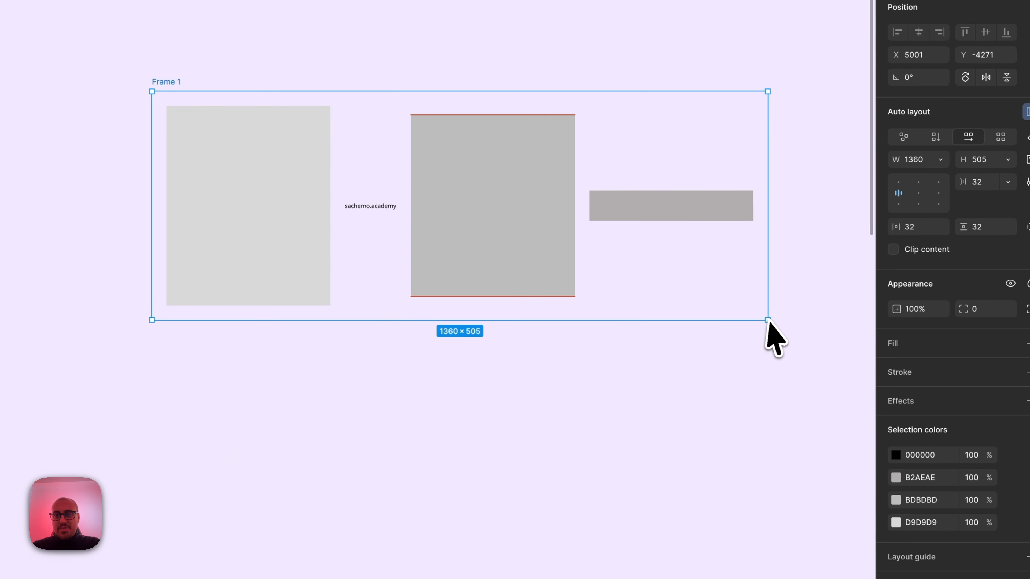
pyautogui.moveTo(767, 320); pyautogui.dragTo(830, 234)
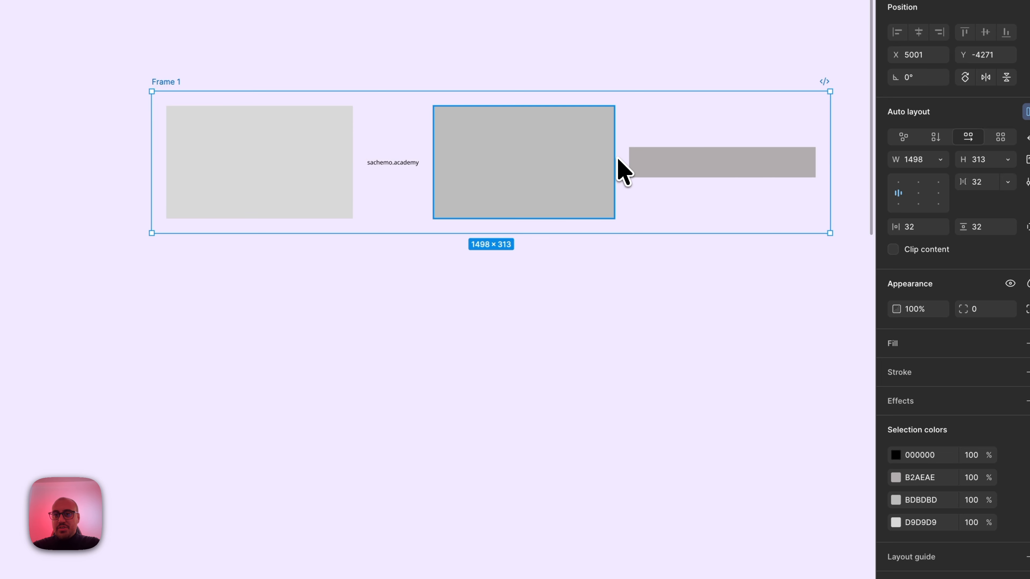
pyautogui.click(617, 158)
pyautogui.click(416, 138)
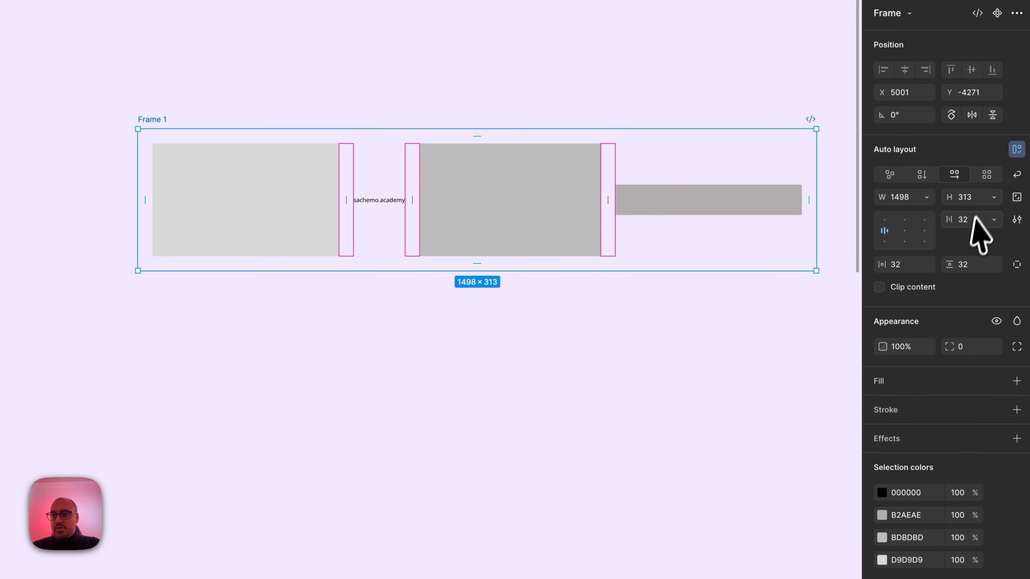
# Step: Try the Auto gap on Frame 1, then restore its horizontal gap to 32
pyautogui.click(993, 219)
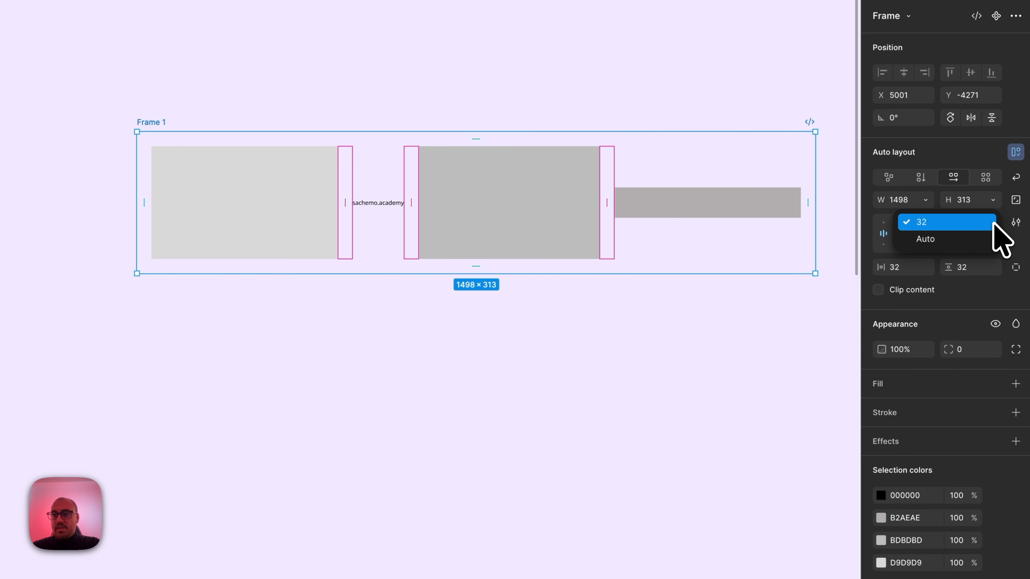
pyautogui.click(956, 239)
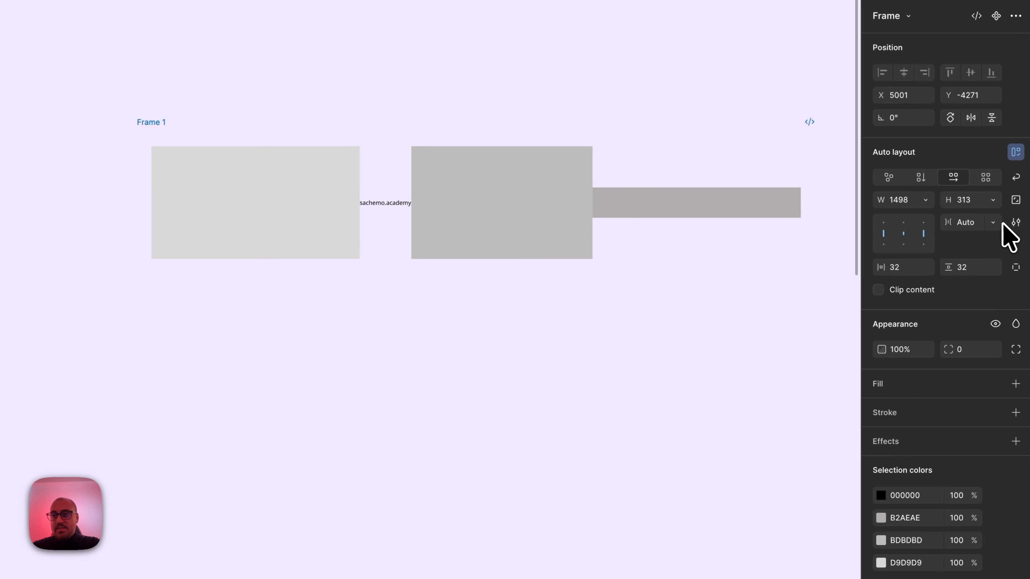
pyautogui.click(993, 223)
pyautogui.click(972, 208)
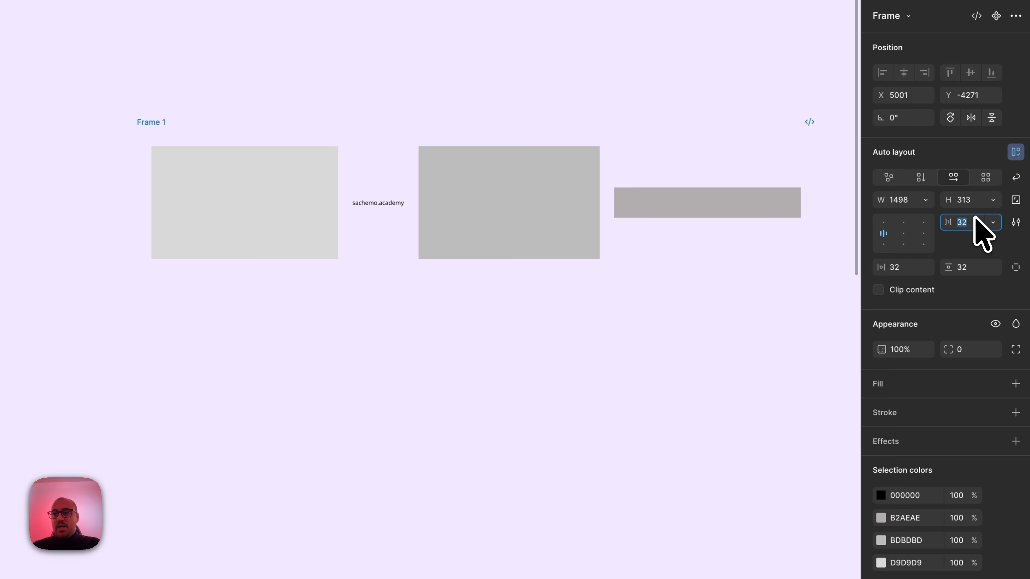
# Step: Set Frame 1's horizontal gap to Auto and deselect the frame
pyautogui.click(975, 218)
pyautogui.write('a')
pyautogui.press('Return')
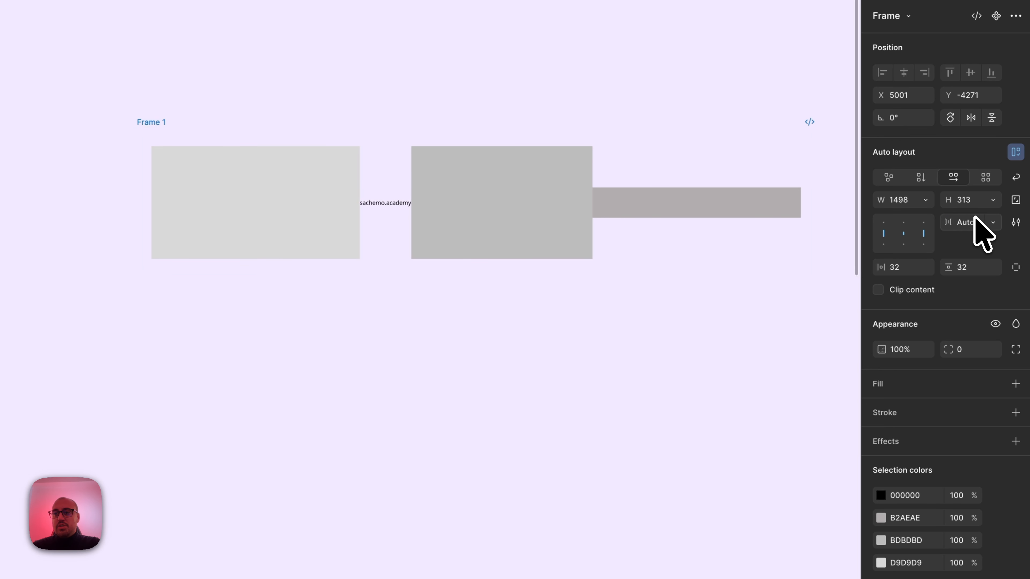
pyautogui.click(538, 334)
# Step: Widen Frame 1 to about 2890
pyautogui.scroll(-3, 538, 334)
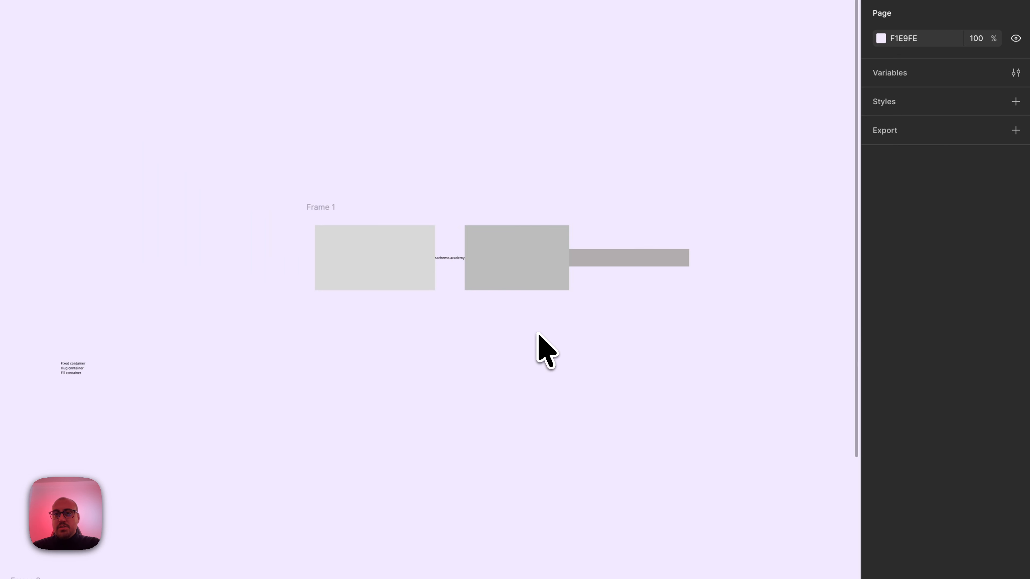
pyautogui.hscroll(3, 538, 334)
pyautogui.scroll(3, 538, 334)
pyautogui.click(314, 311)
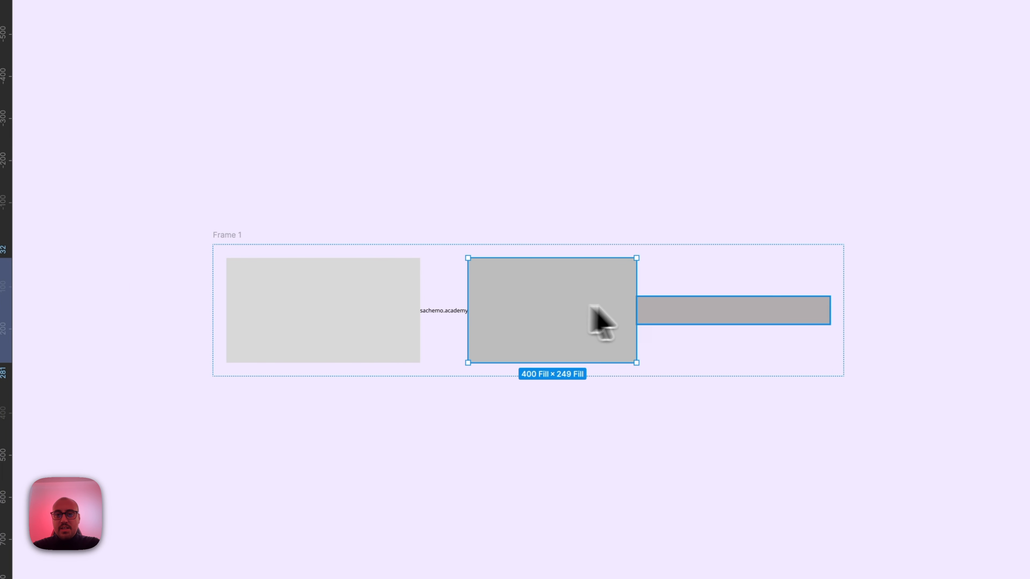
pyautogui.click(235, 235)
pyautogui.scroll(-3, 235, 230)
pyautogui.moveTo(599, 277); pyautogui.dragTo(950, 277)
pyautogui.scroll(5, 359, 277)
pyautogui.hscroll(-4, 311, 306)
# Step: Delete the text and the thin rectangle from Frame 1, then select the remaining darker rectangle
pyautogui.click(306, 287)
pyautogui.scroll(-2, 305, 287)
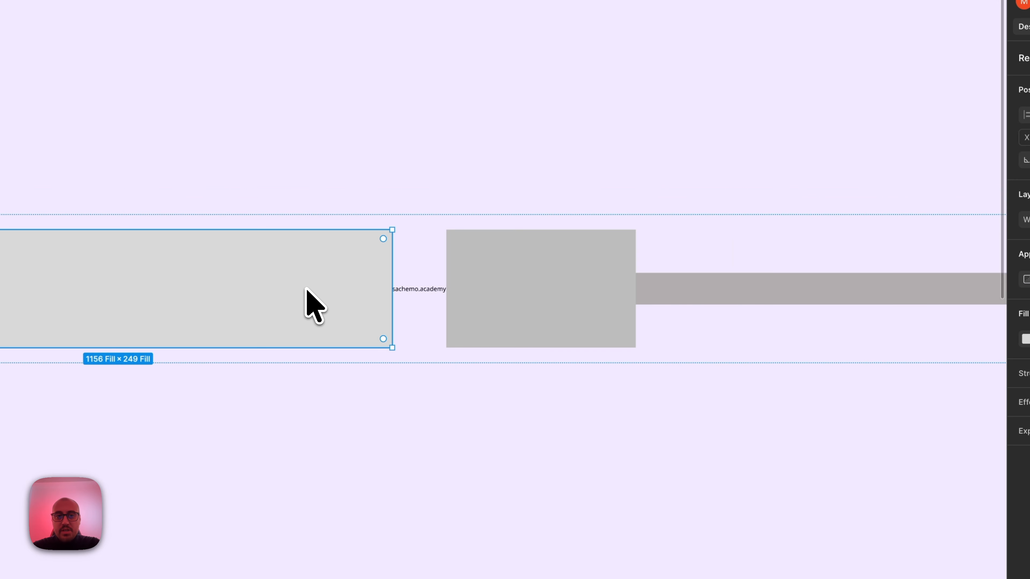
pyautogui.hscroll(-5, 306, 289)
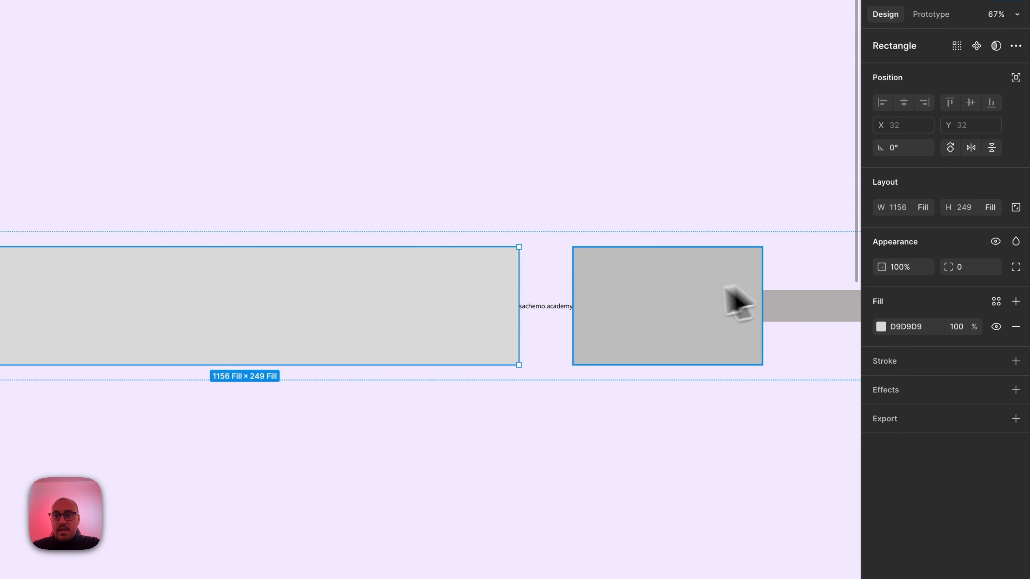
pyautogui.click(543, 307)
pyautogui.keyDown('shift'); pyautogui.click(652, 322); pyautogui.keyUp('shift')
pyautogui.hscroll(5, 747, 322)
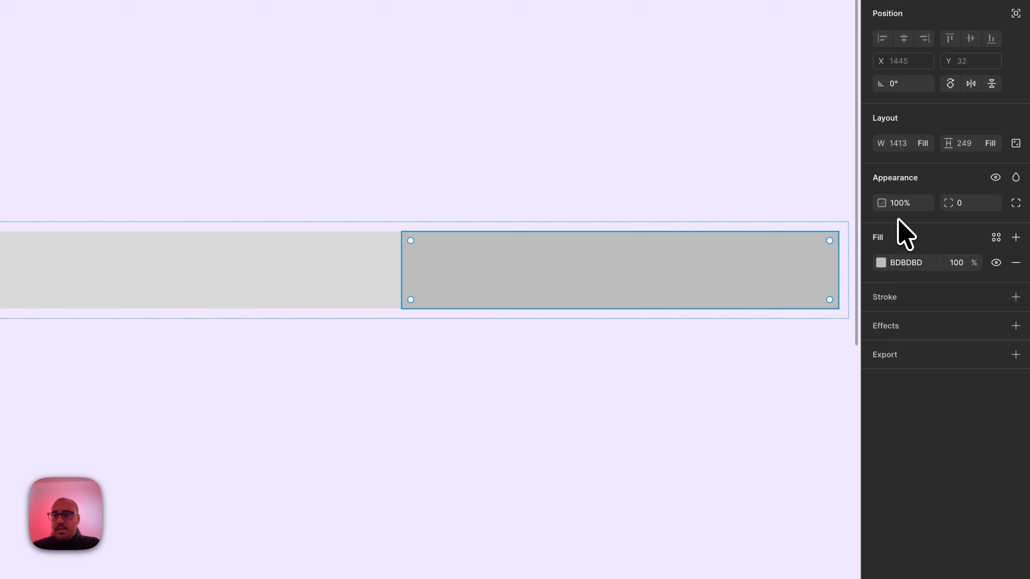
# Step: Check the width sizing options of Frame 1's darker rectangle and duplicate that rectangle
pyautogui.click(919, 145)
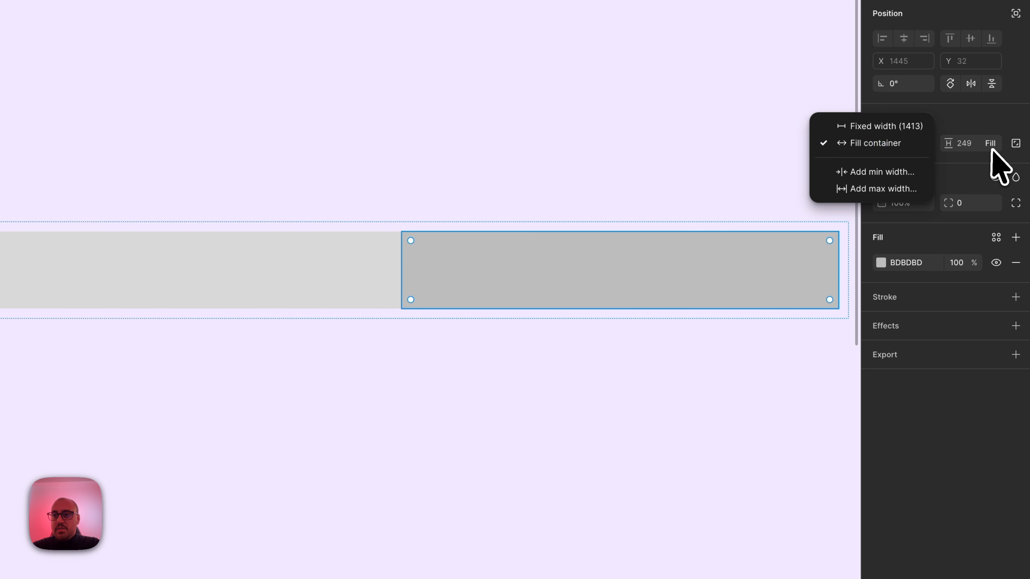
pyautogui.click(520, 416)
pyautogui.press('super+d')
# Step: Move Frame 1 to about X 4724, Y -4489
pyautogui.click(448, 188)
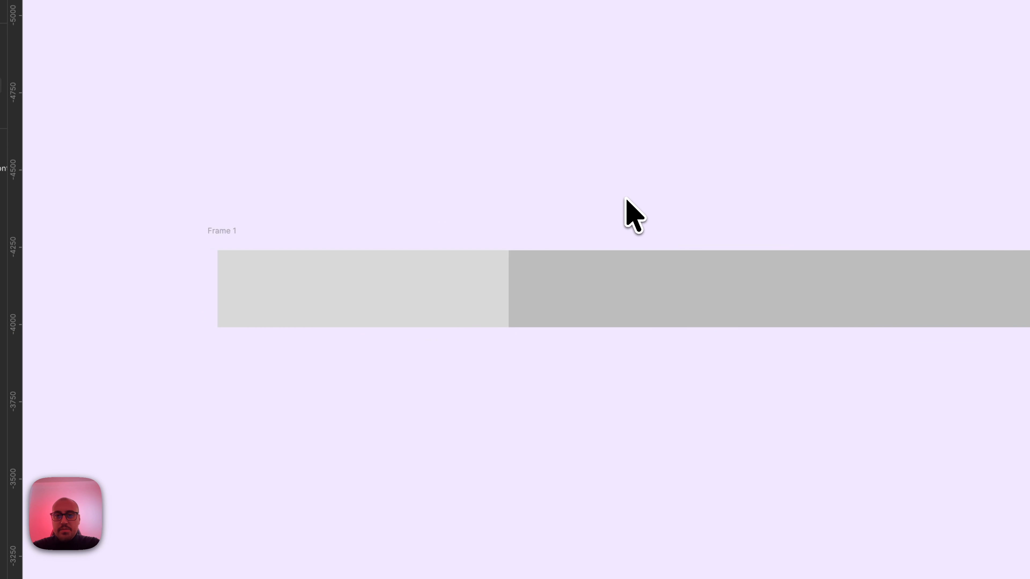
pyautogui.moveTo(40, 216); pyautogui.dragTo(0, 166)
pyautogui.moveTo(236, 244); pyautogui.dragTo(198, 225)
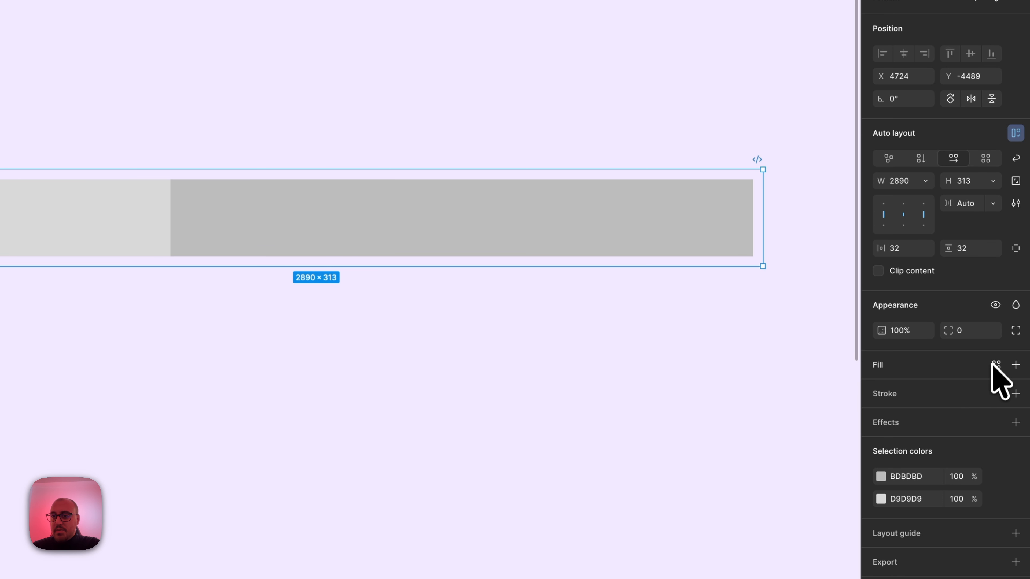
# Step: Set the width of all three rectangles in Frame 1 to 300
pyautogui.click(528, 237)
pyautogui.keyDown('shift'); pyautogui.click(283, 251); pyautogui.keyUp('shift')
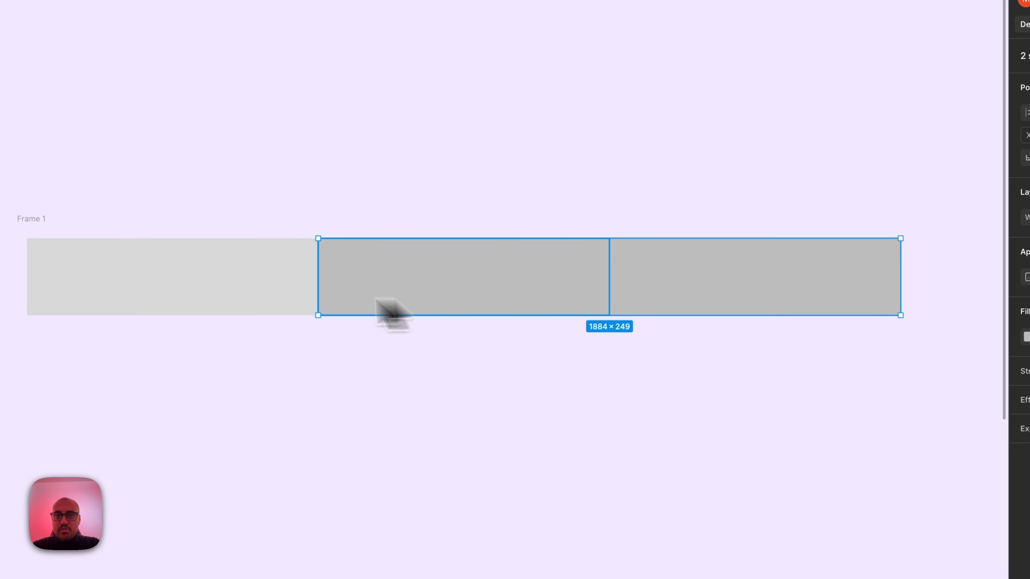
pyautogui.keyDown('shift'); pyautogui.click(304, 299); pyautogui.keyUp('shift')
pyautogui.click(1026, 217)
pyautogui.write('300')
pyautogui.press('Return')
# Step: Test the Auto gap by resizing Frame 1, trying about 2242 by 1065 and finishing at about 1810 by 313
pyautogui.click(19, 219)
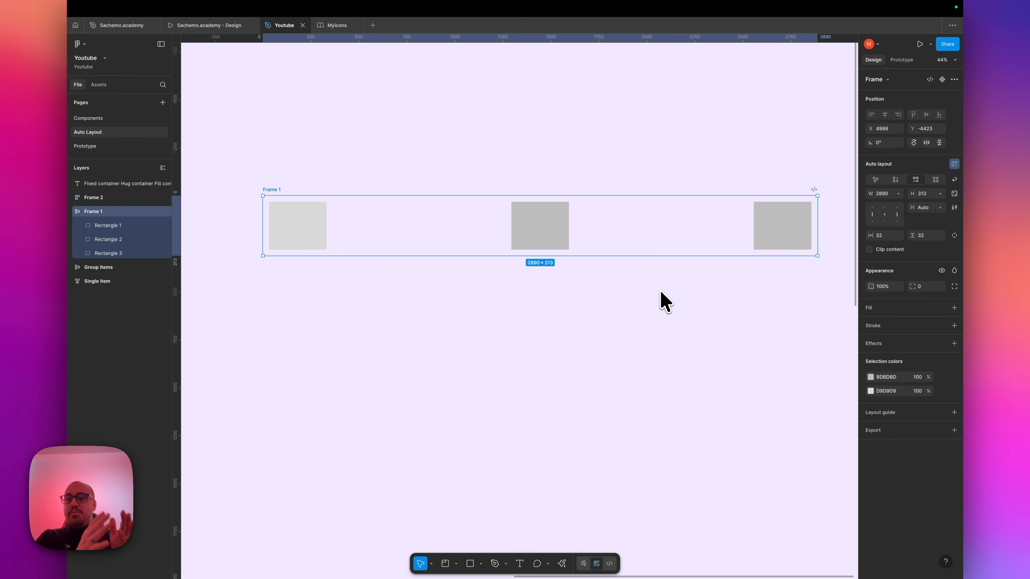
pyautogui.scroll(-5, 661, 291)
pyautogui.moveTo(445, 262); pyautogui.dragTo(292, 244)
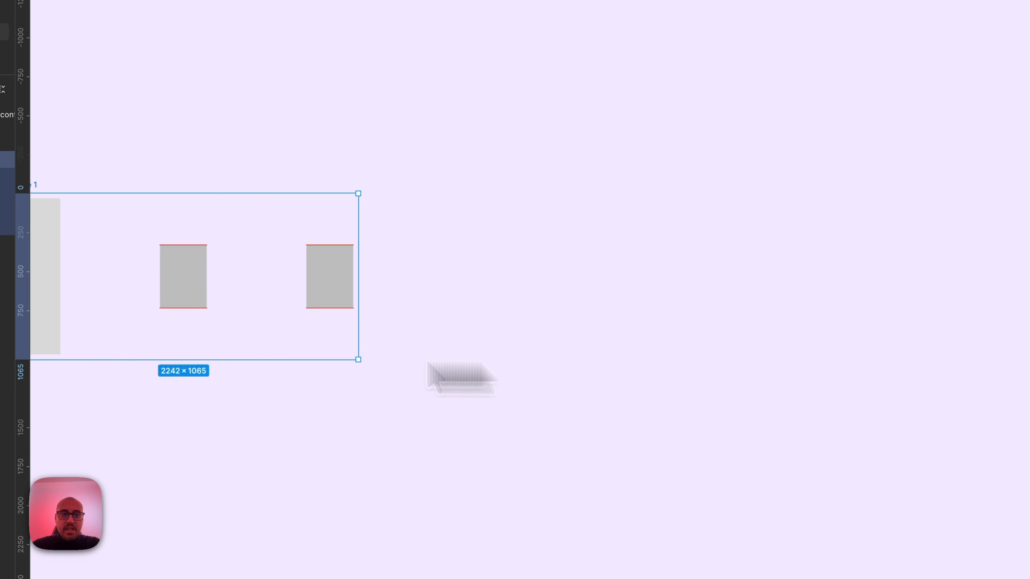
pyautogui.hscroll(-10, 293, 245)
pyautogui.scroll(4, 293, 245)
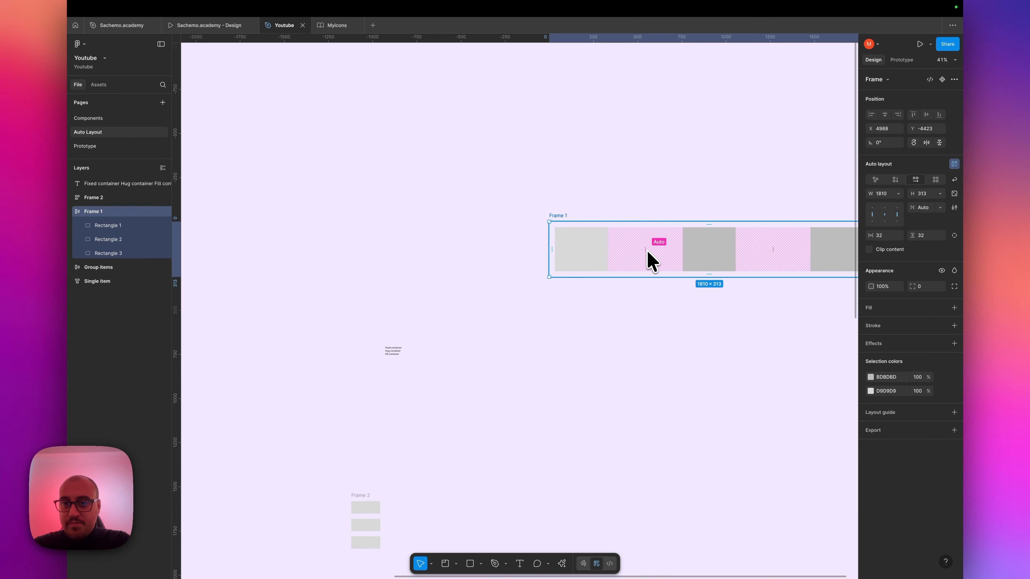
pyautogui.scroll(-2, 651, 262)
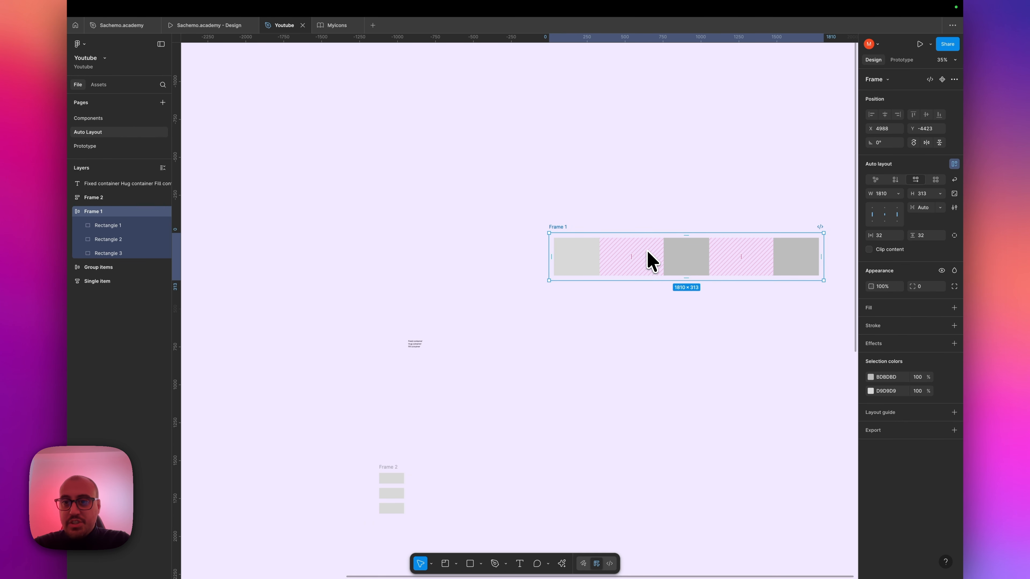
pyautogui.hscroll(5, 651, 261)
pyautogui.scroll(-3, 574, 310)
pyautogui.hscroll(-8, 574, 310)
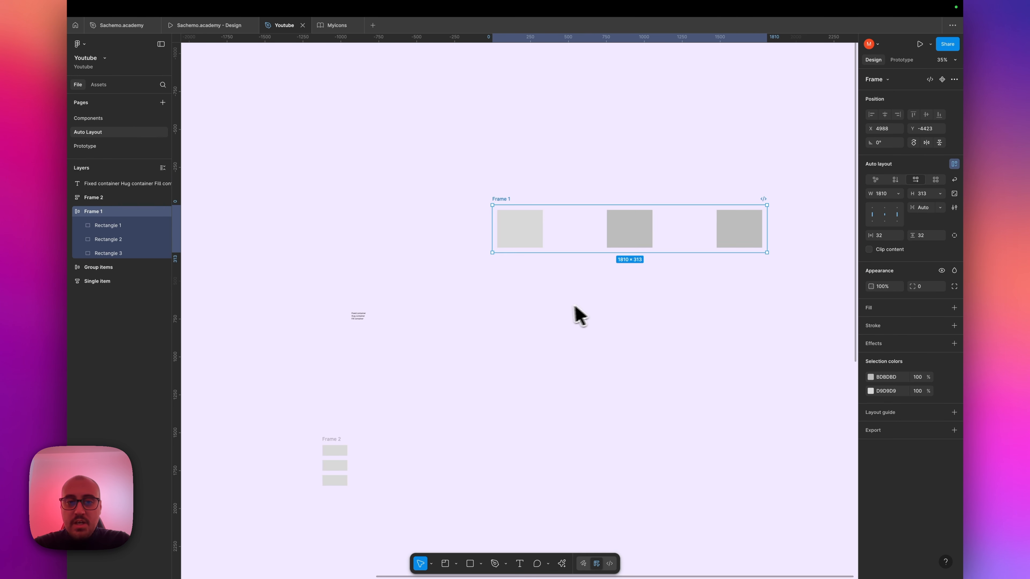
# Step: Resize the Single item card to about 489 wide and 764 high
pyautogui.click(237, 226)
pyautogui.scroll(4, 238, 225)
pyautogui.hscroll(-6, 237, 226)
pyautogui.moveTo(596, 443); pyautogui.dragTo(564, 473)
pyautogui.hscroll(5, 563, 483)
pyautogui.scroll(-4, 563, 482)
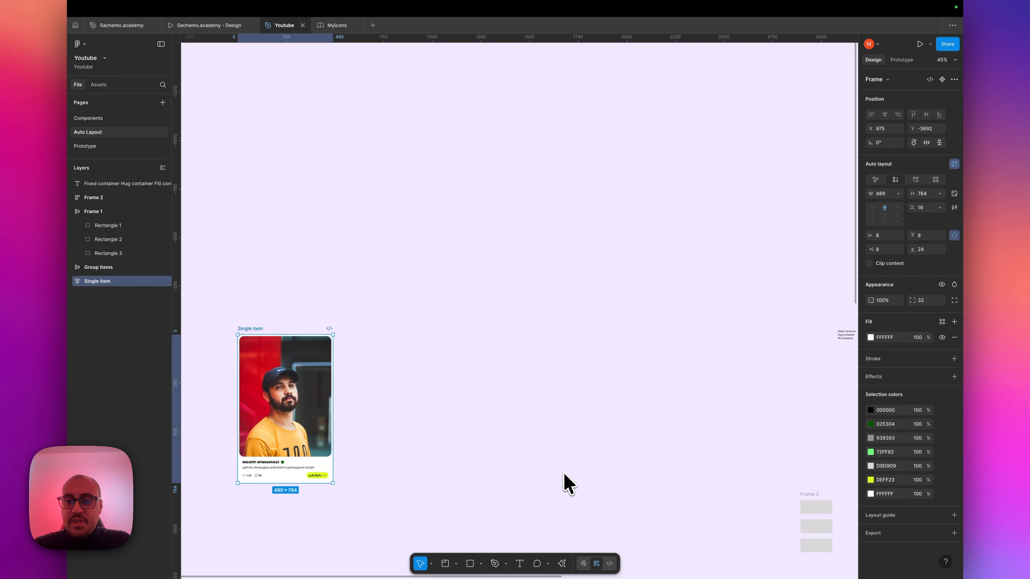
pyautogui.hscroll(8, 563, 483)
pyautogui.hscroll(-8, 575, 249)
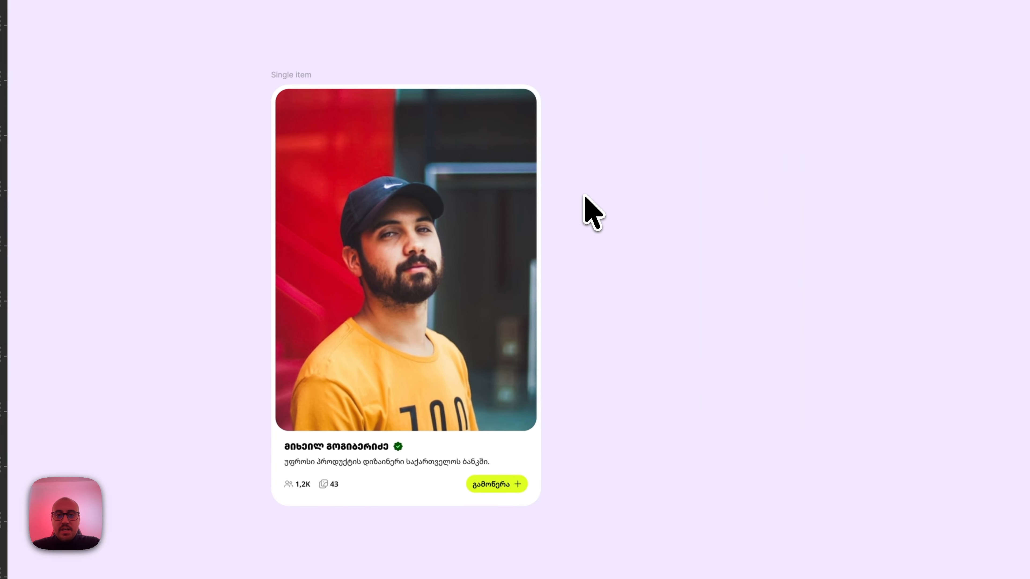
# Step: Set the Single item card's width to 300
pyautogui.scroll(1, 583, 196)
pyautogui.click(298, 75)
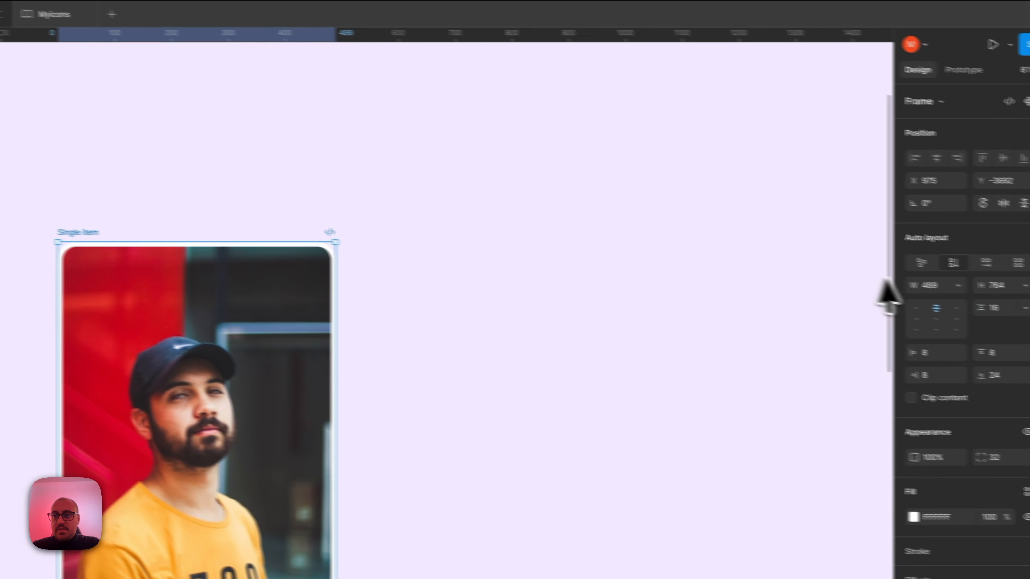
pyautogui.click(933, 286)
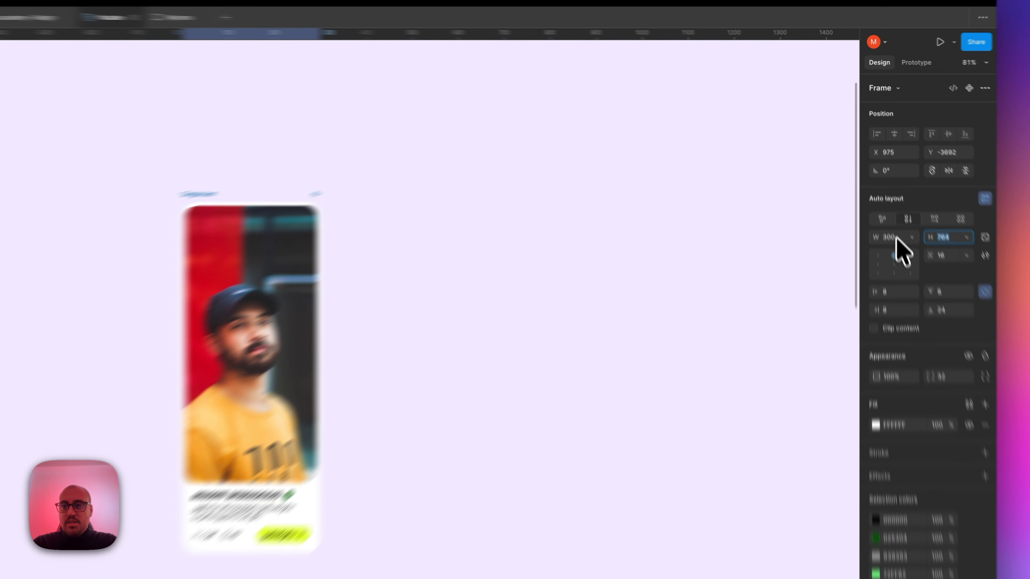
pyautogui.write('300')
pyautogui.press('Tab')
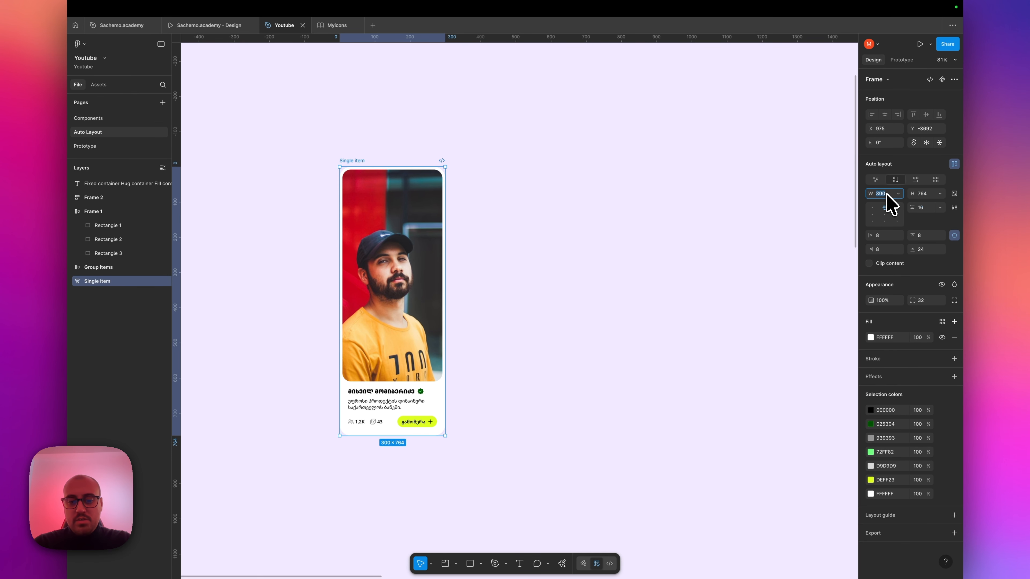
# Step: Set the Single item card's width to 400 and its height to about 620
pyautogui.write('400')
pyautogui.press('Tab')
pyautogui.write('62')
pyautogui.press('Tab')
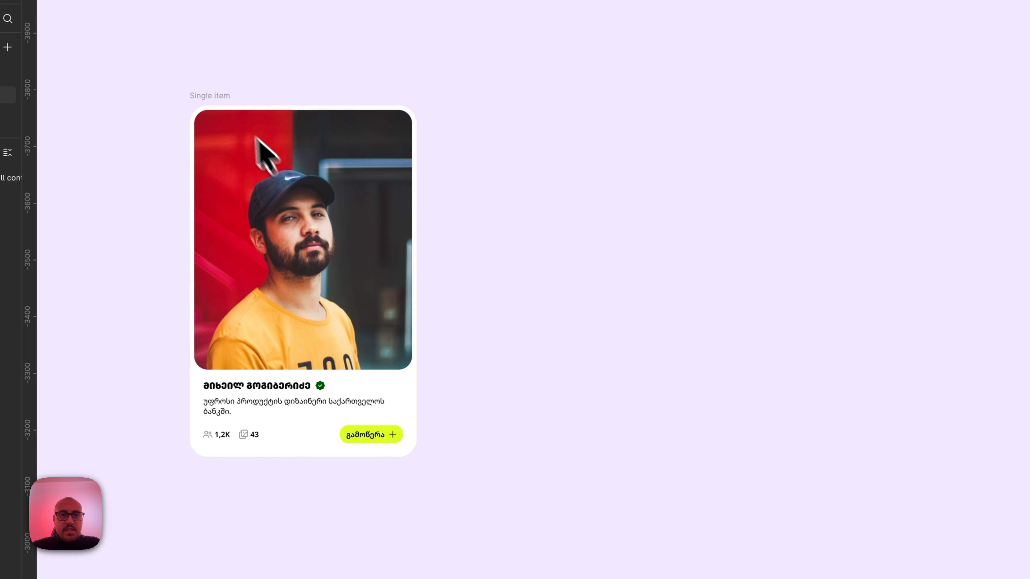
# Step: Duplicate the Single item card onto the empty canvas beside it and ungroup the copy's outer frame
pyautogui.click(222, 106)
pyautogui.moveTo(222, 106); pyautogui.dragTo(520, 99)
pyautogui.press('super+shift+g')
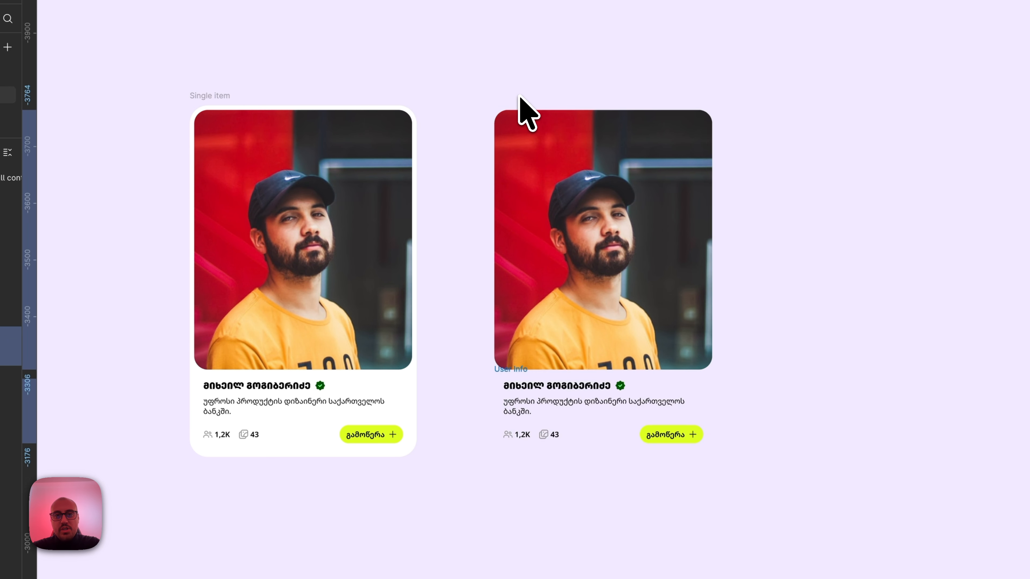
pyautogui.click(480, 87)
# Step: Ungroup the User Info frame in the copied card
pyautogui.scroll(3, 499, 371)
pyautogui.scroll(3, 499, 372)
pyautogui.click(500, 375)
pyautogui.press('super+shift+g')
pyautogui.click(454, 451)
pyautogui.click(537, 492)
# Step: Ungroup the copy's User Details and Stats Container frames
pyautogui.click(432, 264)
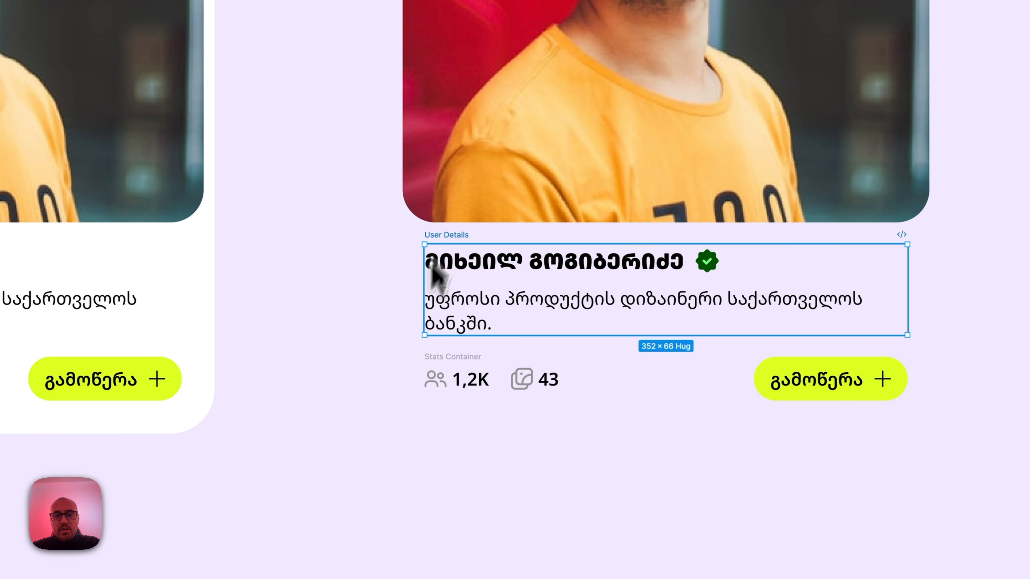
pyautogui.press('super+shift+g')
pyautogui.click(413, 352)
pyautogui.click(425, 358)
pyautogui.press('super+shift+g')
pyautogui.click(370, 353)
# Step: Ungroup the frames around the followers count and the photos count in the copied card
pyautogui.click(453, 356)
pyautogui.press('super+shift+g')
pyautogui.click(511, 357)
pyautogui.press('super+shift+g')
pyautogui.click(457, 333)
pyautogui.click(747, 387)
# Step: Ungroup the User Name Container so the copied card consists only of loose elements
pyautogui.scroll(-3, 746, 387)
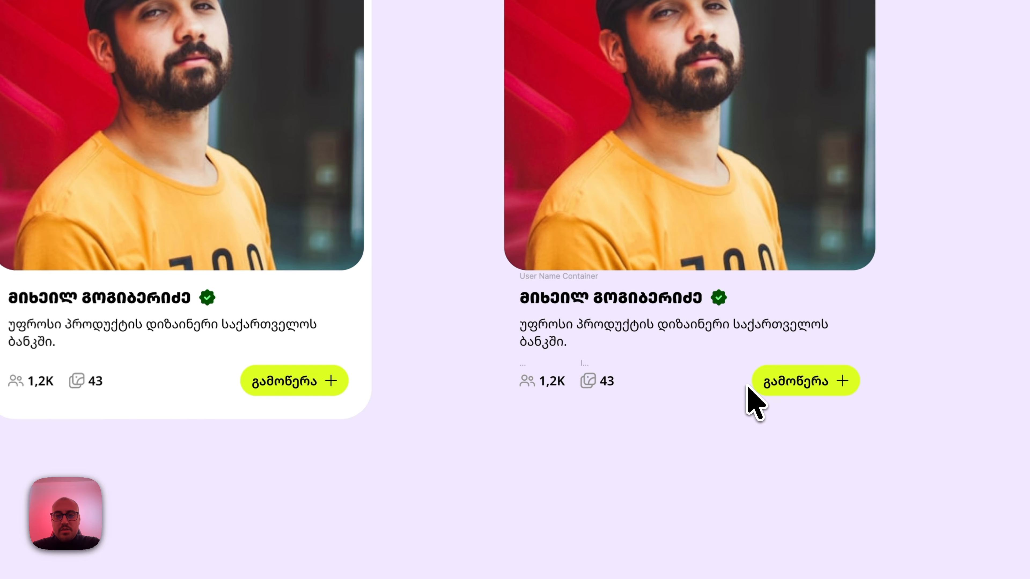
pyautogui.hscroll(1, 747, 387)
pyautogui.click(558, 276)
pyautogui.press('super+shift+g')
pyautogui.click(454, 282)
# Step: Compare the original Single item card with the ungrouped elements of its copy
pyautogui.hscroll(5, 455, 283)
pyautogui.scroll(3, 455, 282)
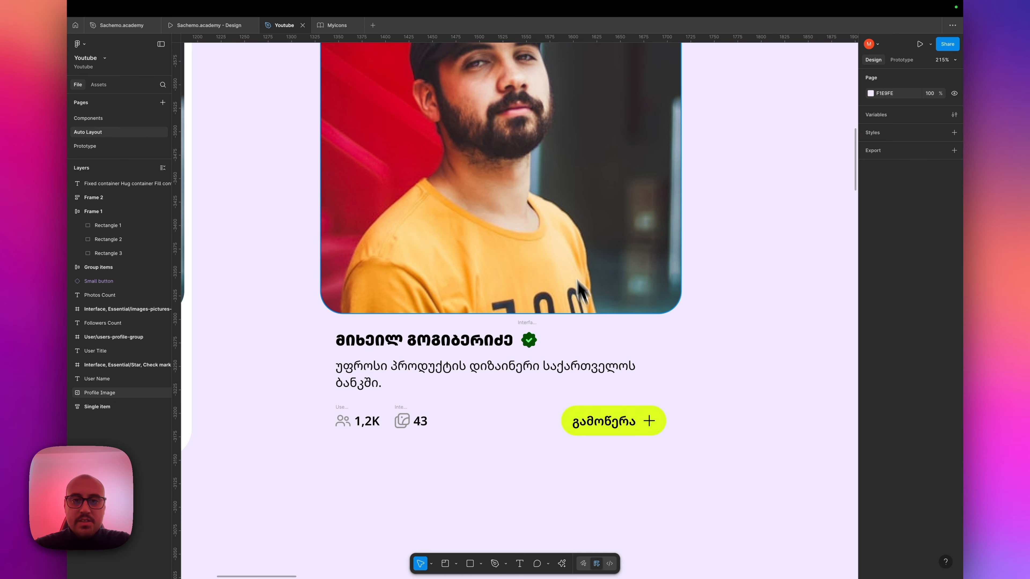
pyautogui.scroll(-3, 559, 246)
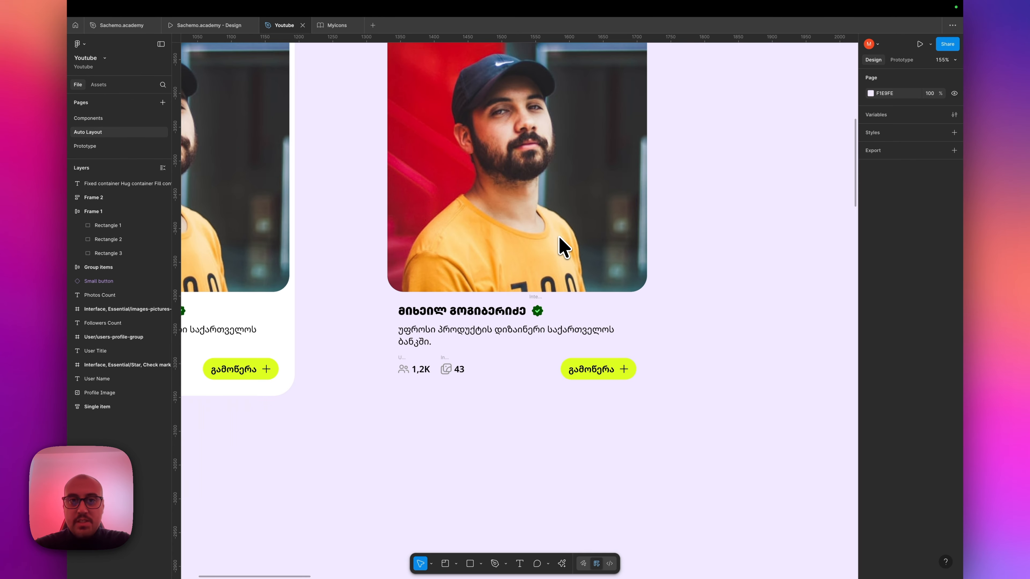
pyautogui.hscroll(-10, 559, 246)
pyautogui.scroll(2, 560, 246)
pyautogui.hscroll(3, 563, 246)
pyautogui.scroll(-1, 527, 248)
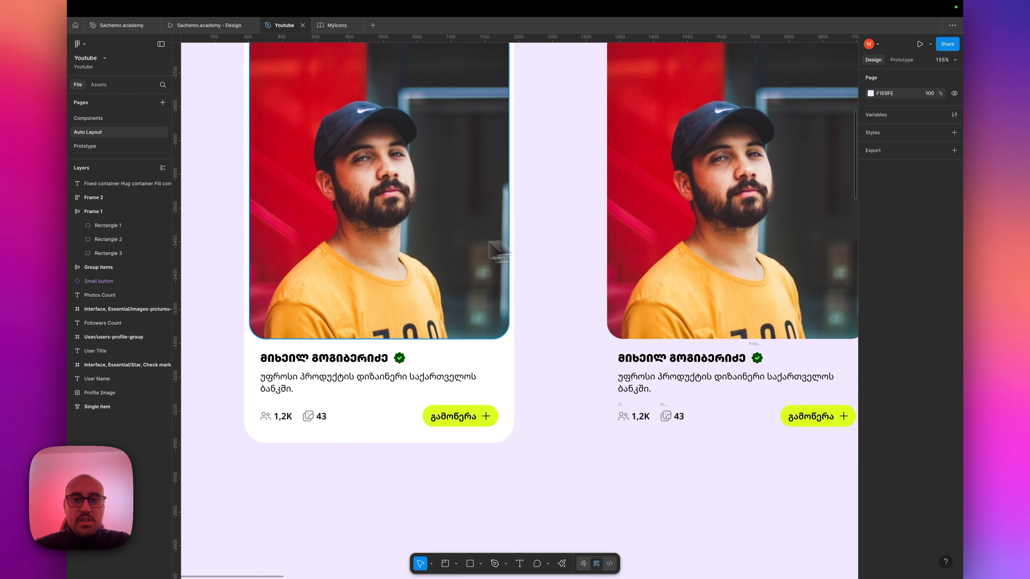
pyautogui.scroll(-3, 374, 414)
pyautogui.scroll(5, 782, 396)
# Step: Move the copy's profile image up, away from the text and button, to about X 1338, Y -3864
pyautogui.click(631, 430)
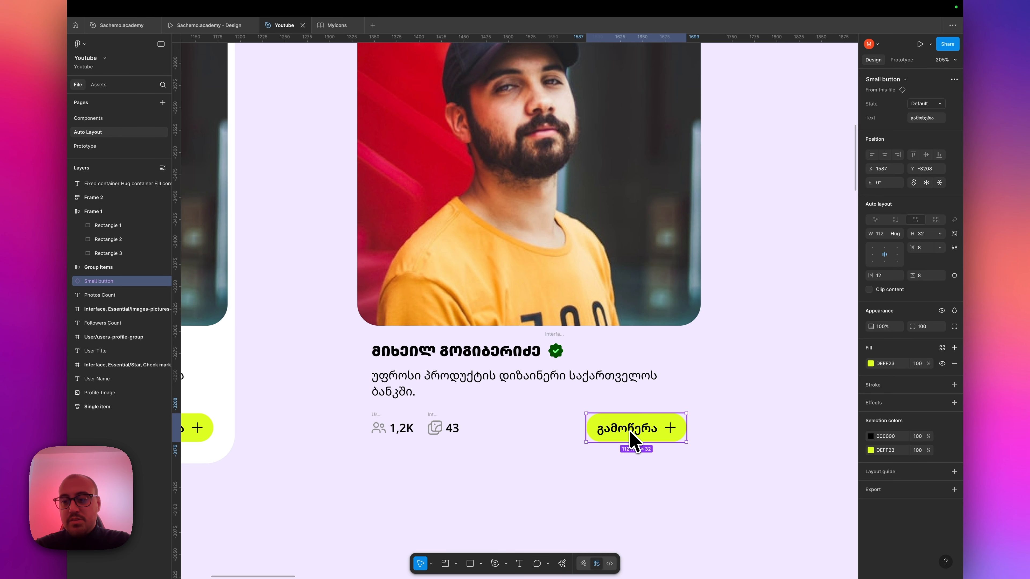
pyautogui.scroll(-3, 630, 430)
pyautogui.moveTo(503, 300); pyautogui.dragTo(502, 210)
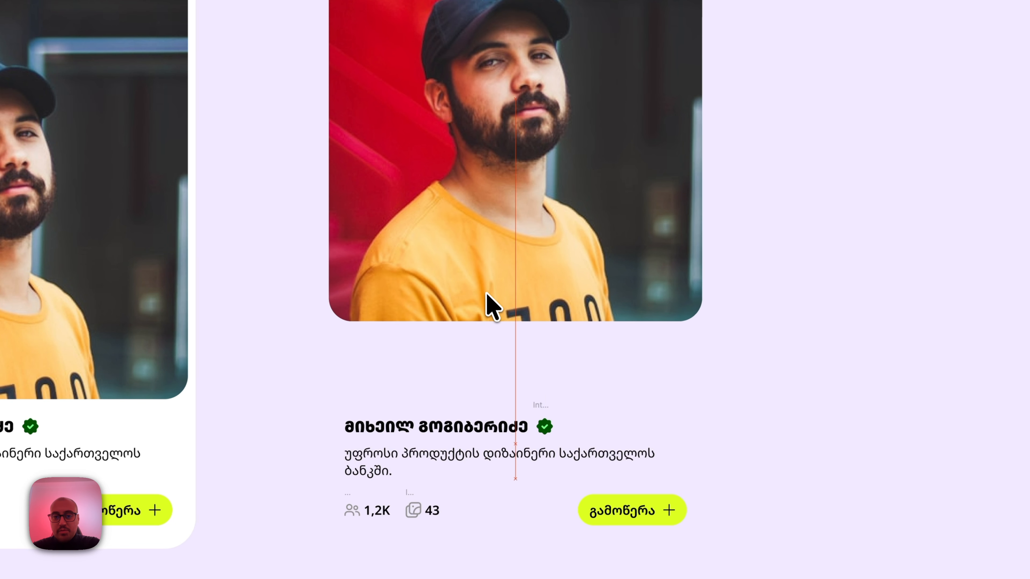
pyautogui.moveTo(488, 272); pyautogui.dragTo(493, 272)
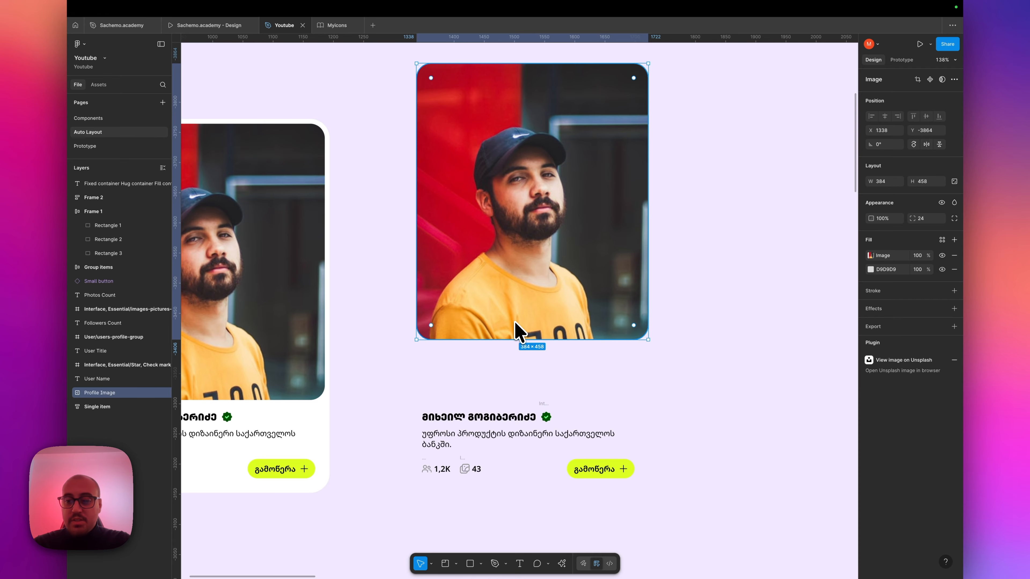
# Step: Wrap the copy's user name and verified badge in a horizontal auto layout frame with a gap of 4
pyautogui.scroll(10, 539, 413)
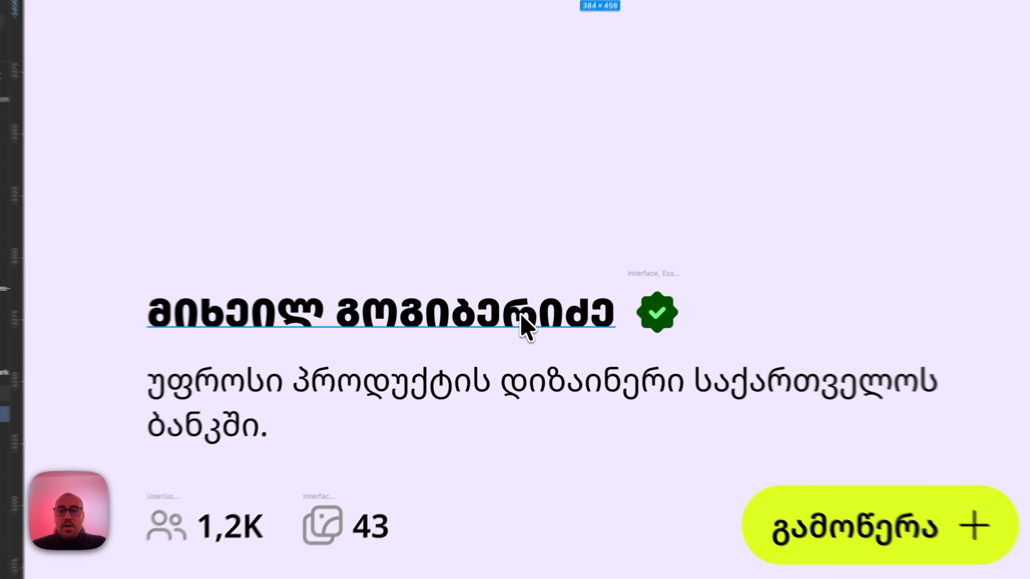
pyautogui.click(510, 325)
pyautogui.moveTo(646, 274); pyautogui.dragTo(508, 361)
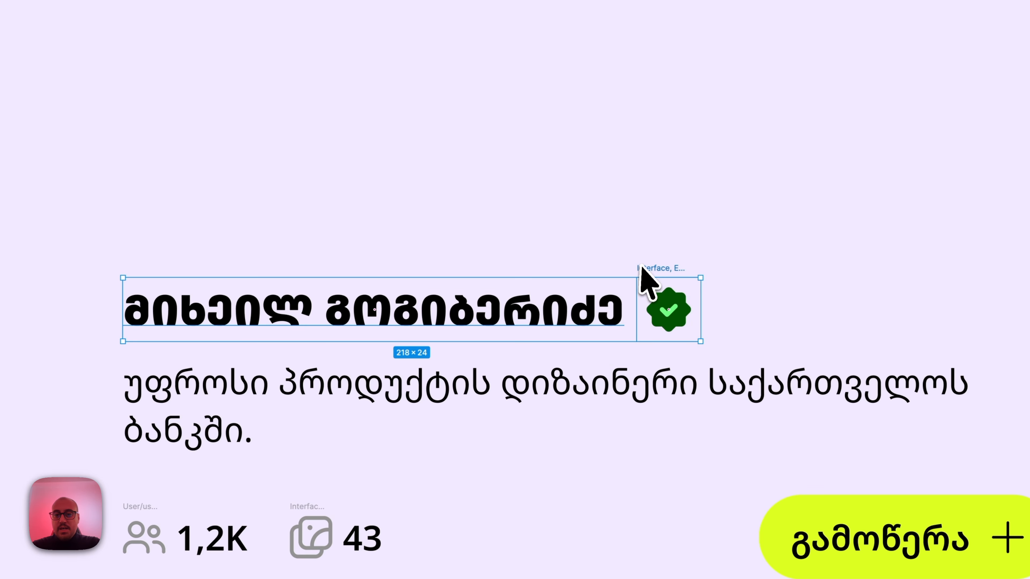
pyautogui.hotkey('shift', 'a')
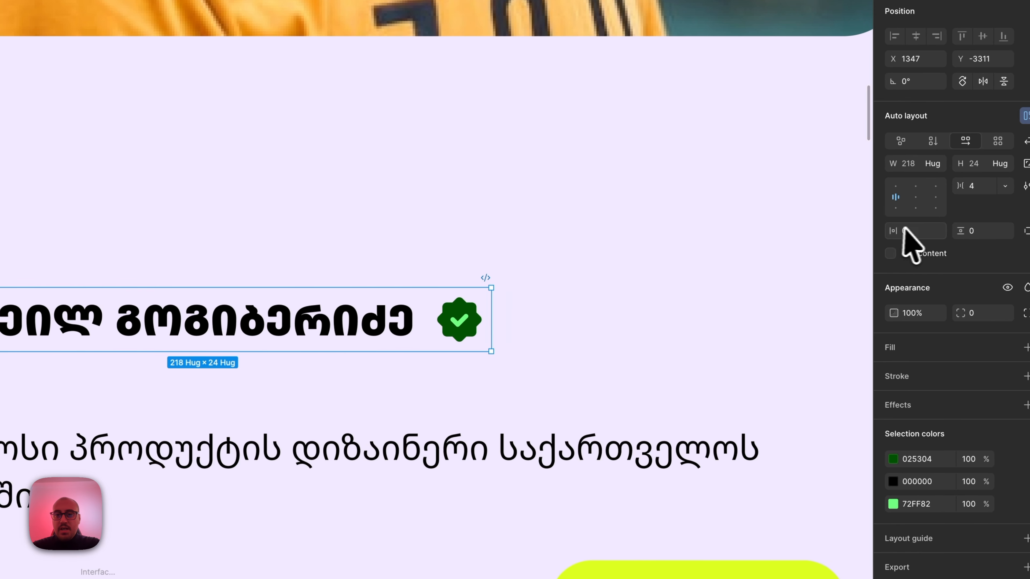
pyautogui.click(972, 186)
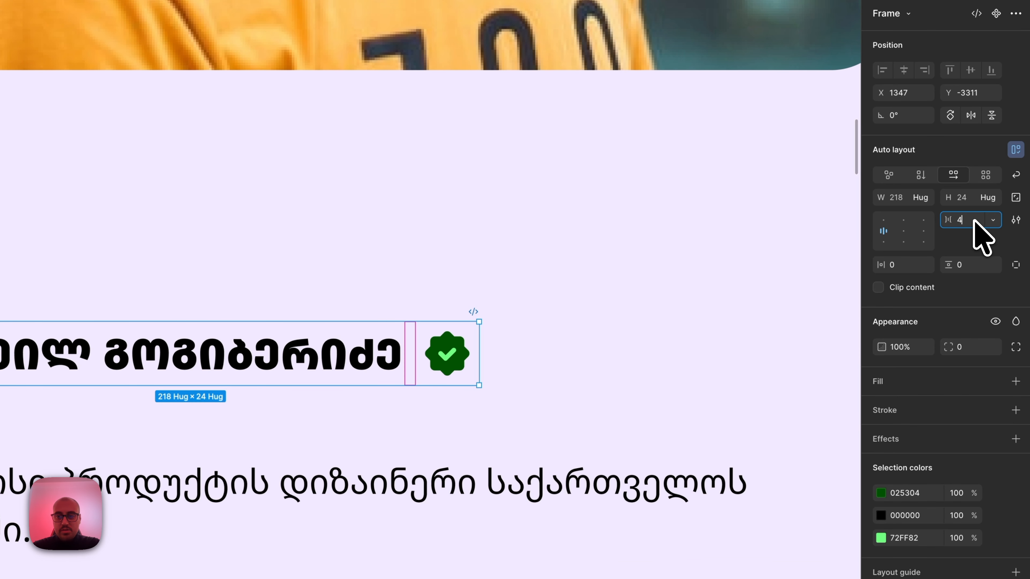
pyautogui.press('Return')
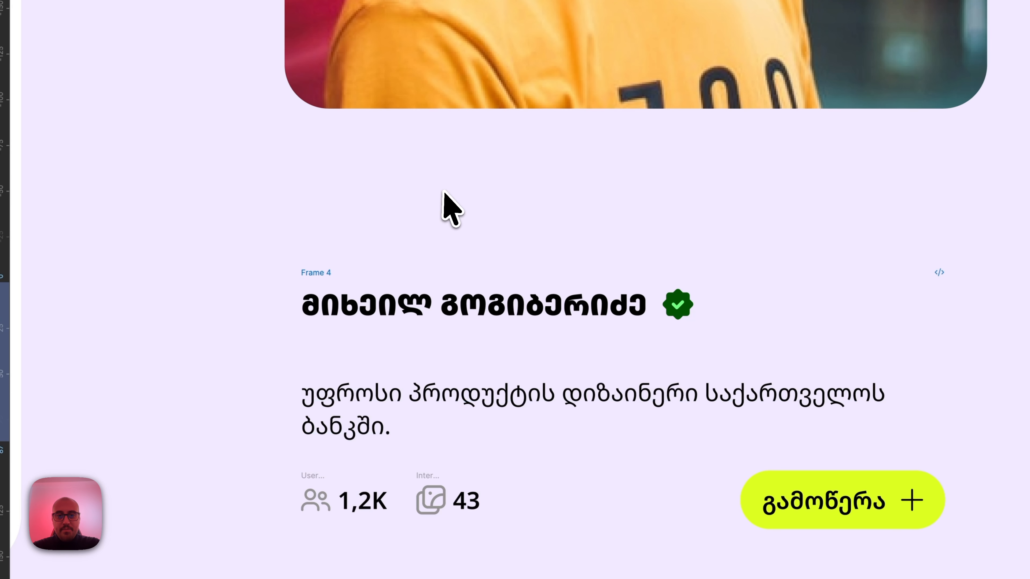
# Step: Move the auto layout frame holding the name row and user title up, closer to the profile image, to about Y -3356
pyautogui.click(333, 281)
pyautogui.moveTo(333, 280); pyautogui.dragTo(323, 198)
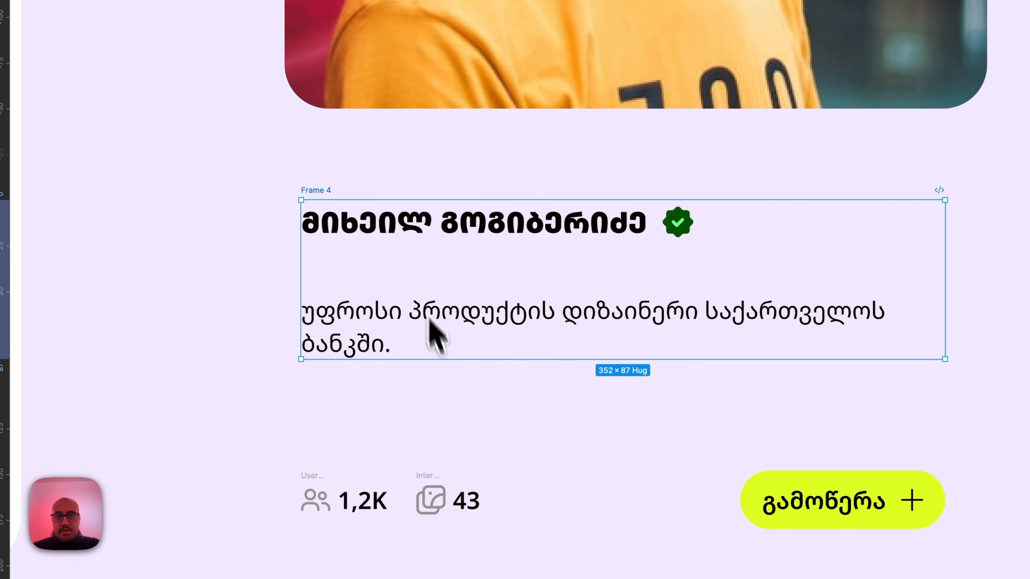
pyautogui.scroll(-3, 445, 389)
pyautogui.scroll(3, 443, 389)
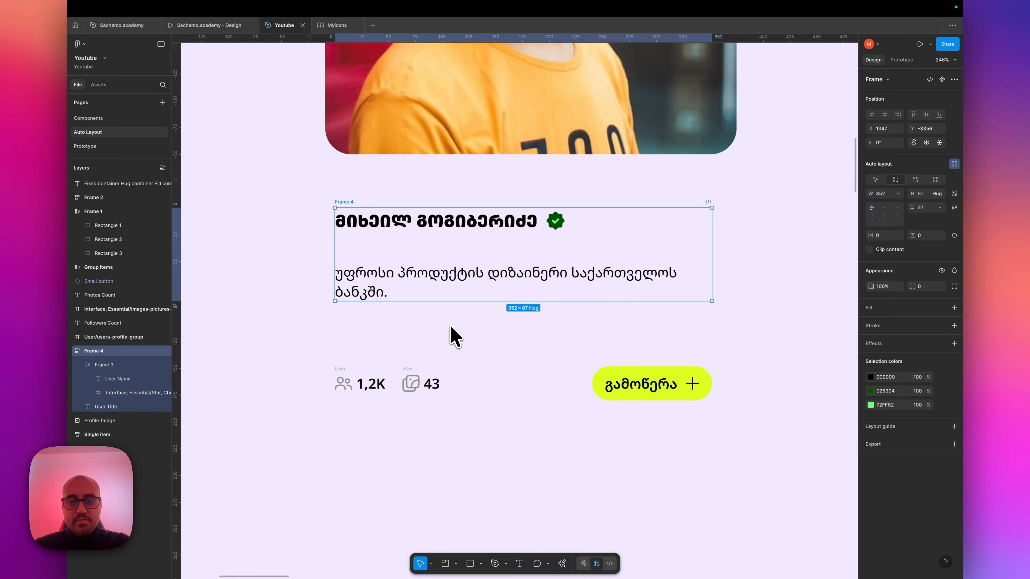
# Step: Wrap the followers icon with its count, and the photos icon with its count, in separate horizontal auto layout frames
pyautogui.scroll(-3, 451, 327)
pyautogui.scroll(6, 451, 329)
pyautogui.moveTo(443, 262); pyautogui.dragTo(599, 372)
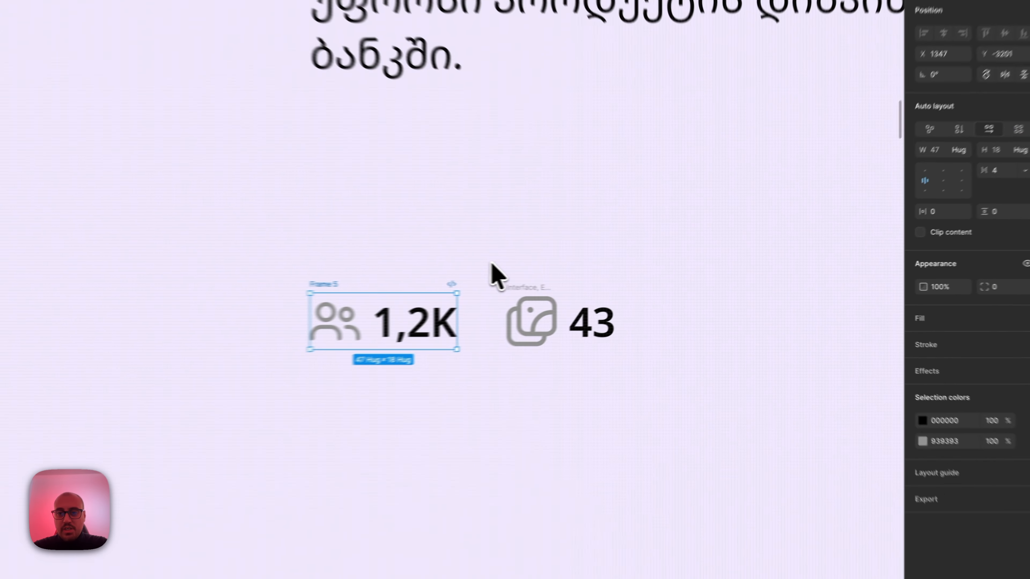
pyautogui.moveTo(578, 269); pyautogui.dragTo(697, 356)
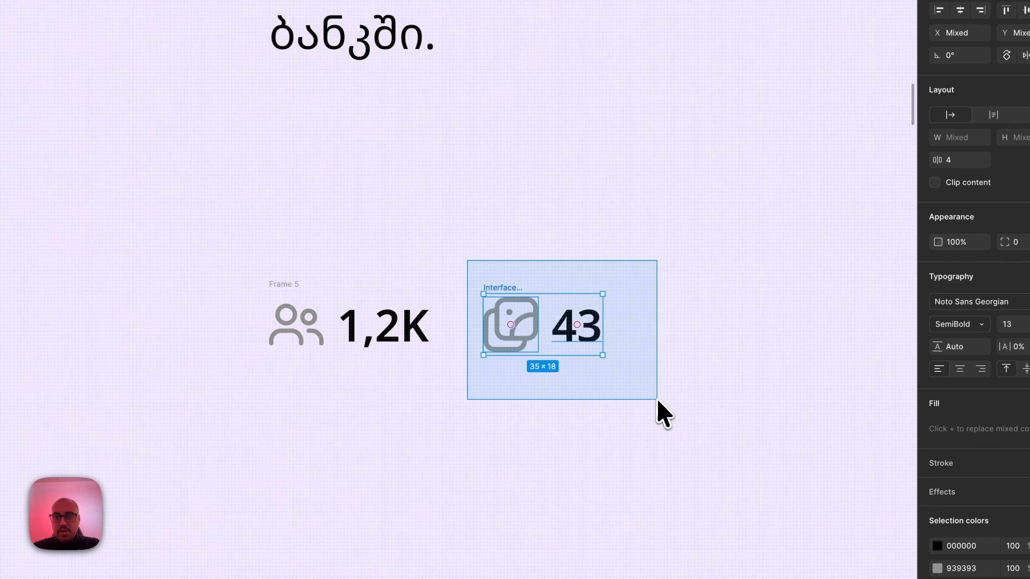
pyautogui.moveTo(657, 400); pyautogui.dragTo(658, 400)
pyautogui.hotkey('shift', 'a')
pyautogui.scroll(-3, 658, 400)
pyautogui.hscroll(5, 641, 401)
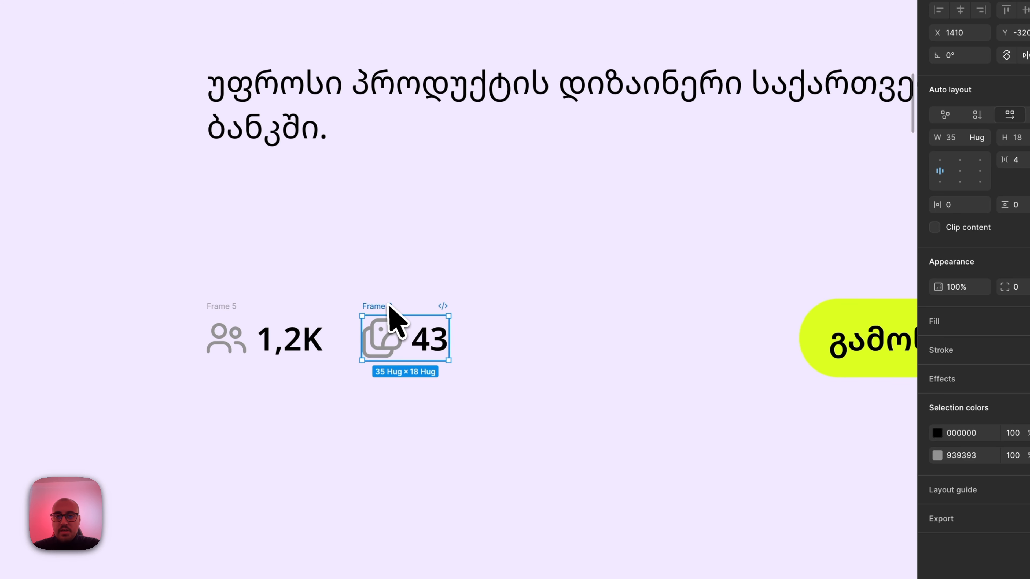
# Step: Combine the followers frame, the photos frame and the button into one horizontal auto layout row
pyautogui.click(320, 341)
pyautogui.scroll(-3, 430, 289)
pyautogui.moveTo(207, 244); pyautogui.dragTo(753, 379)
pyautogui.hotkey('shift', 'a')
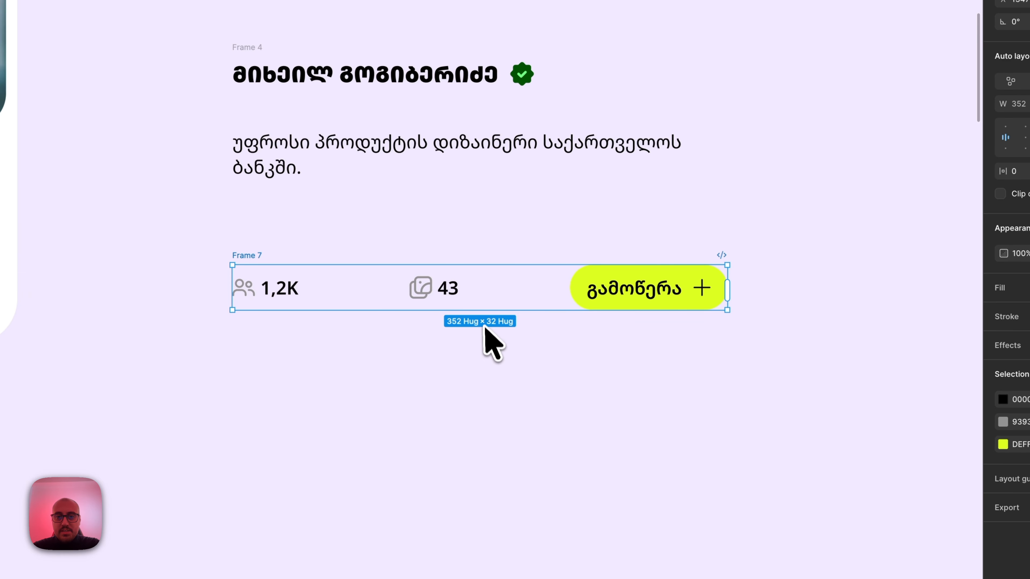
# Step: Compare the original card's user info layout with the spacing of the counts and button in the copy's new row
pyautogui.scroll(-3, 484, 329)
pyautogui.hscroll(-5, 486, 333)
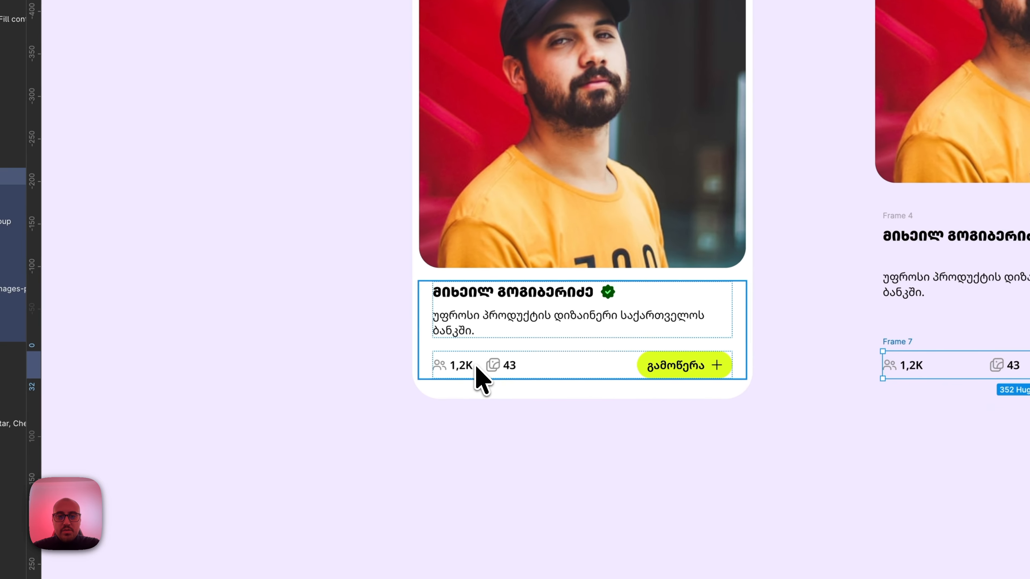
pyautogui.click(376, 410)
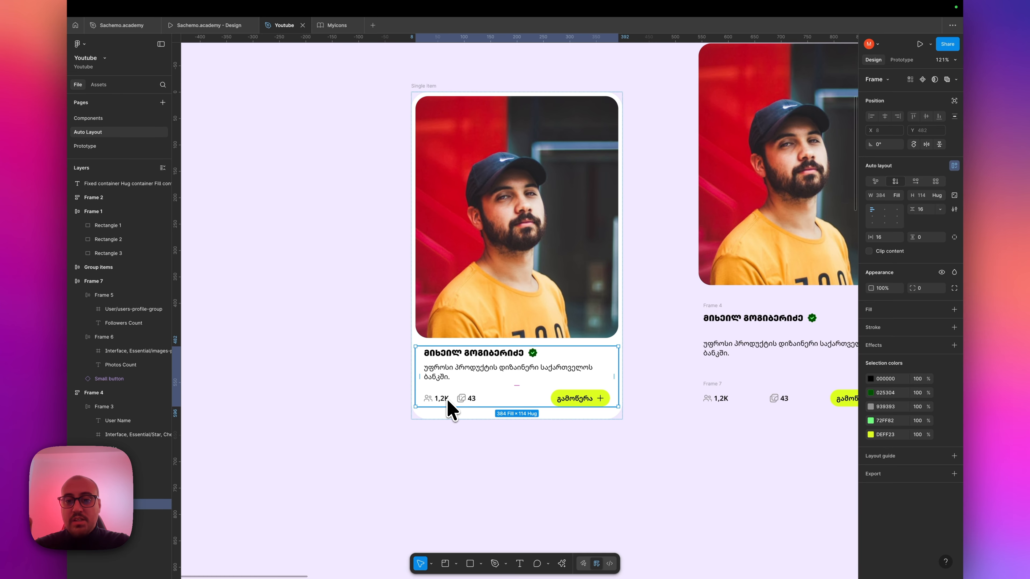
pyautogui.hscroll(5, 554, 408)
pyautogui.scroll(4, 632, 405)
pyautogui.click(608, 386)
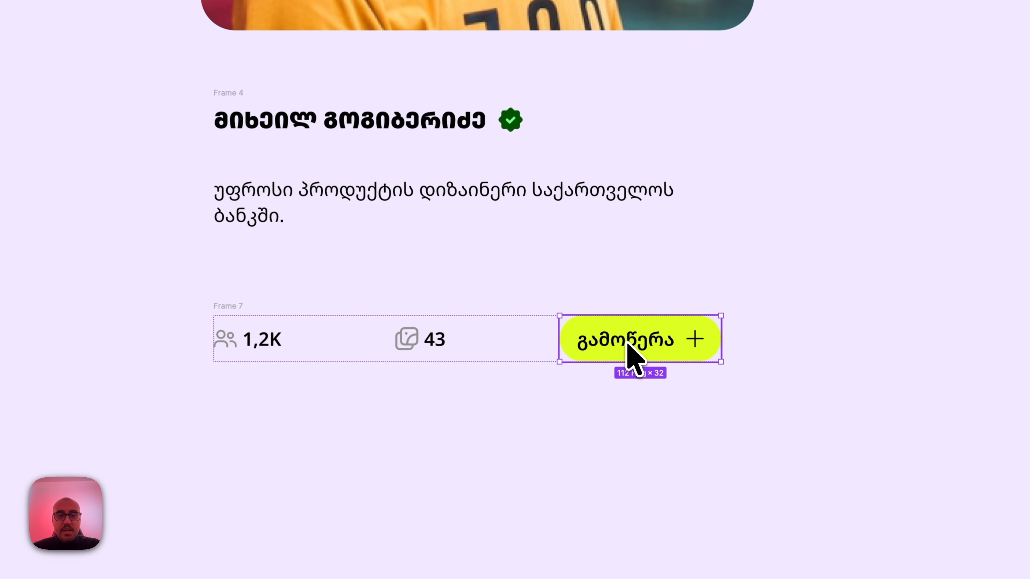
pyautogui.click(229, 309)
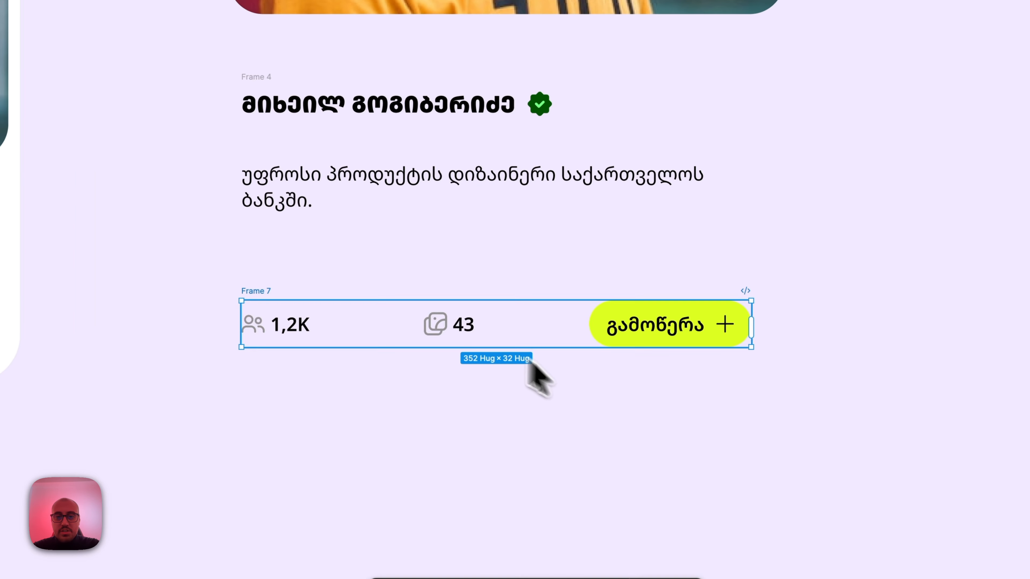
# Step: Nest the followers and photos frames in their own auto layout frame inside the row, with a gap of 16
pyautogui.click(289, 326)
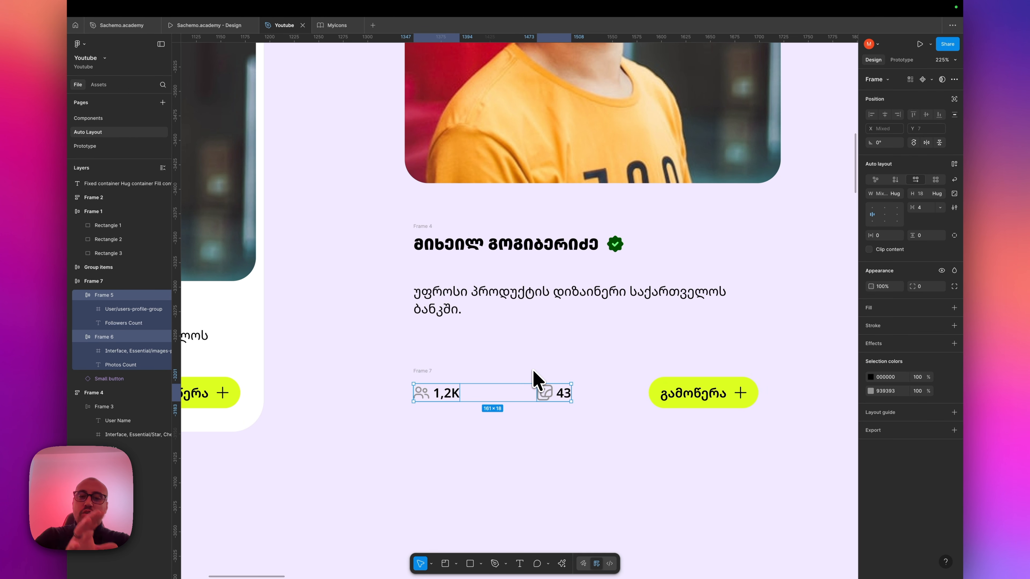
pyautogui.hotkey('shift', 'a')
pyautogui.click(919, 208)
pyautogui.write('16')
pyautogui.press('Return')
# Step: Widen the row with the counts and button to about 433 and set its gap to Auto
pyautogui.moveTo(697, 393); pyautogui.dragTo(770, 419)
pyautogui.moveTo(633, 420); pyautogui.dragTo(708, 409)
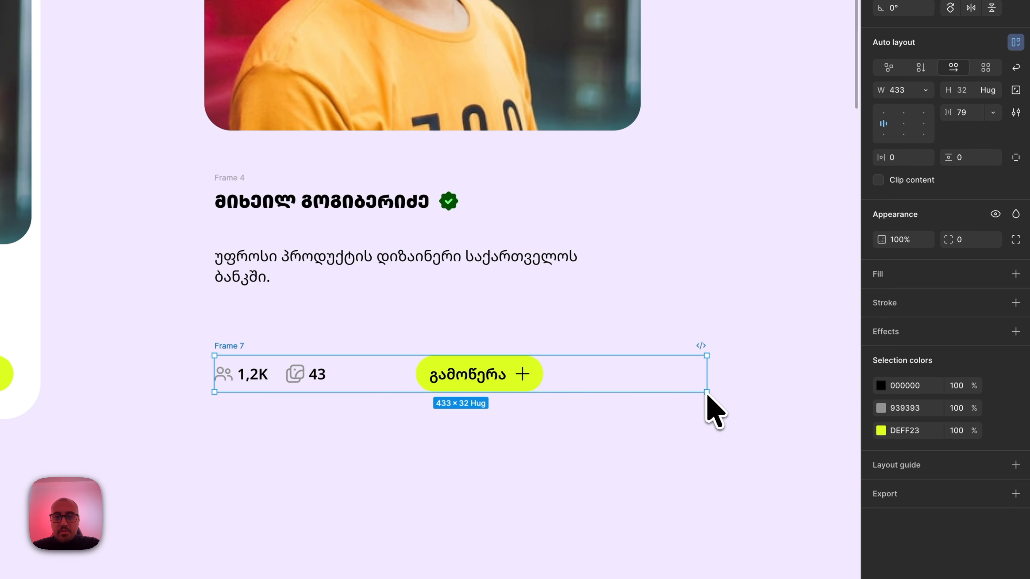
pyautogui.click(976, 135)
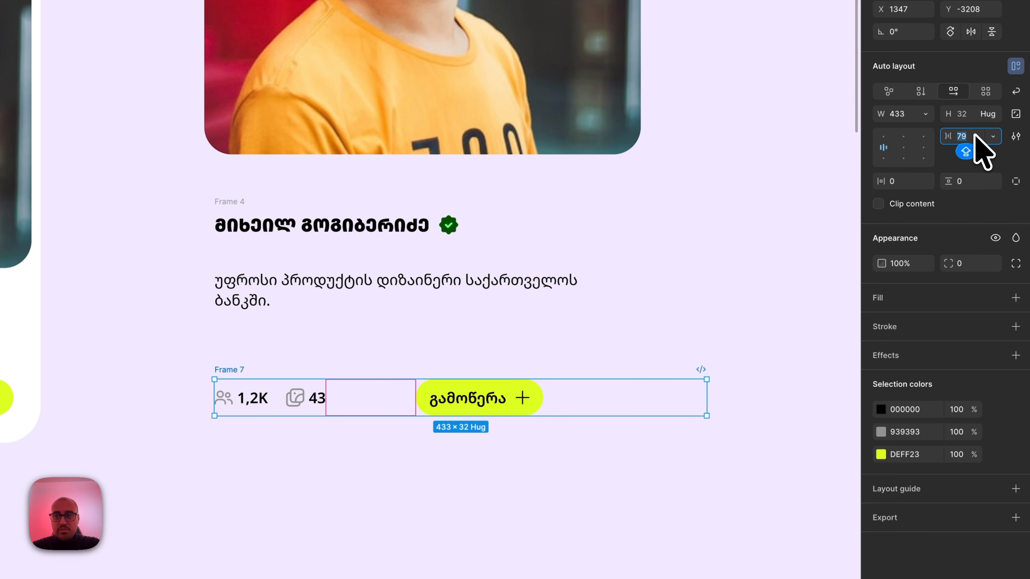
pyautogui.write('auto')
pyautogui.press('Return')
# Step: Narrow the counts and button row to about 311 wide and move it below the user title, left-aligned with the text
pyautogui.moveTo(706, 405); pyautogui.dragTo(568, 404)
pyautogui.moveTo(334, 300); pyautogui.dragTo(328, 267)
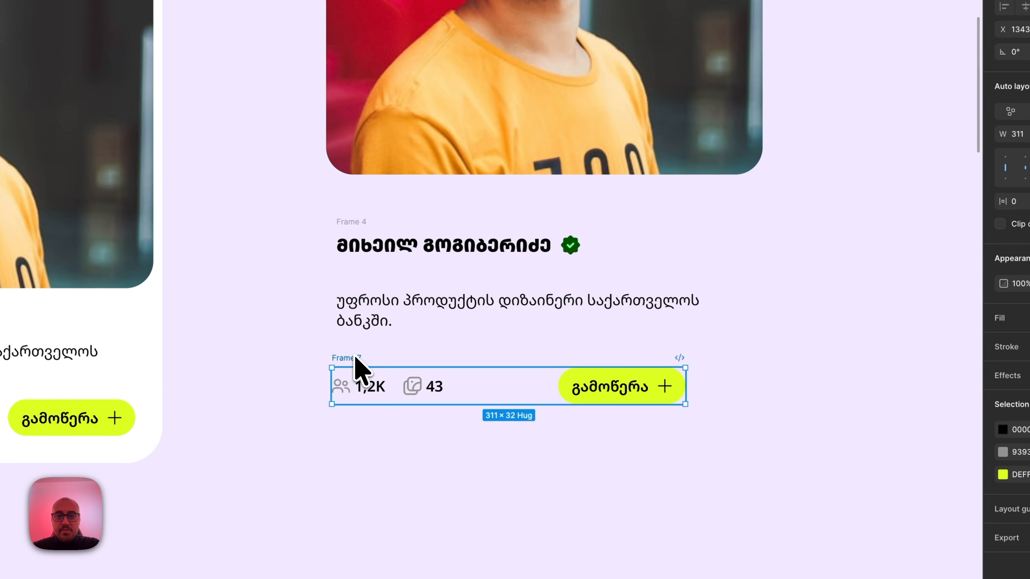
pyautogui.moveTo(351, 369); pyautogui.dragTo(355, 382)
# Step: Set the vertical gap between the name row and the user title to 8
pyautogui.moveTo(357, 223)
pyautogui.mouseDown()
pyautogui.moveTo(340, 207)
pyautogui.moveTo(338, 223)
pyautogui.moveTo(358, 224)
pyautogui.mouseUp()
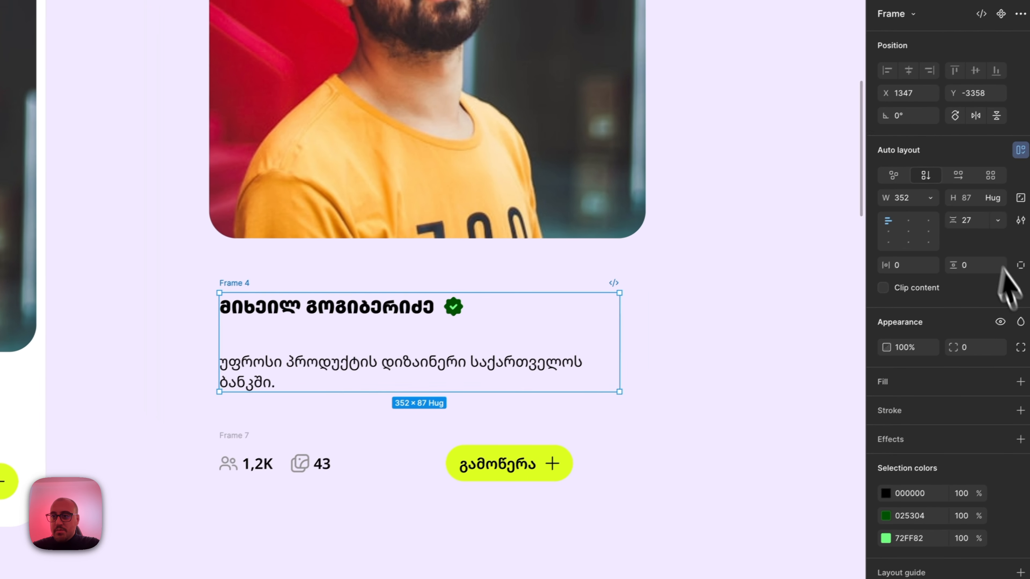
pyautogui.click(973, 223)
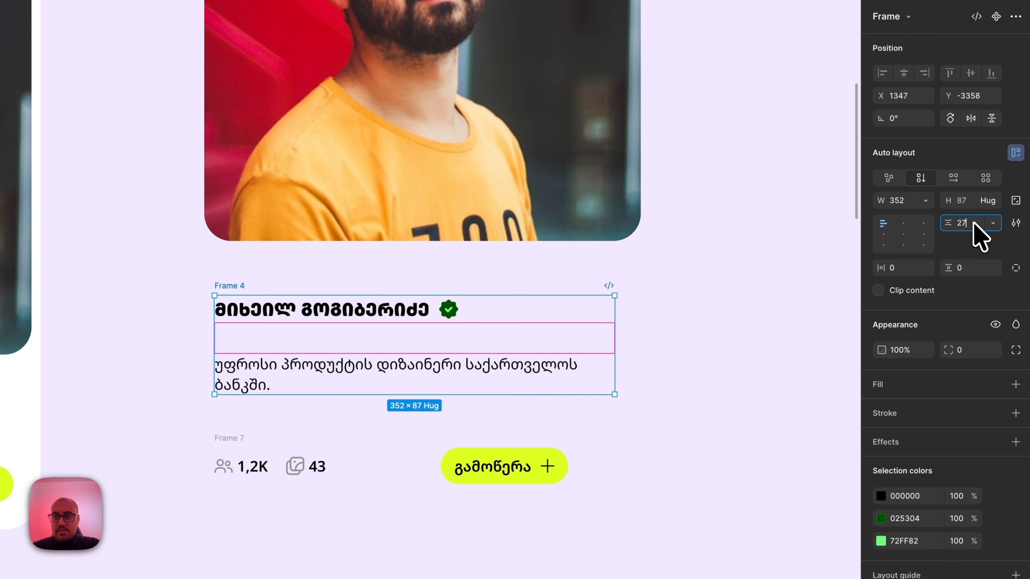
pyautogui.write('16')
pyautogui.press('Return')
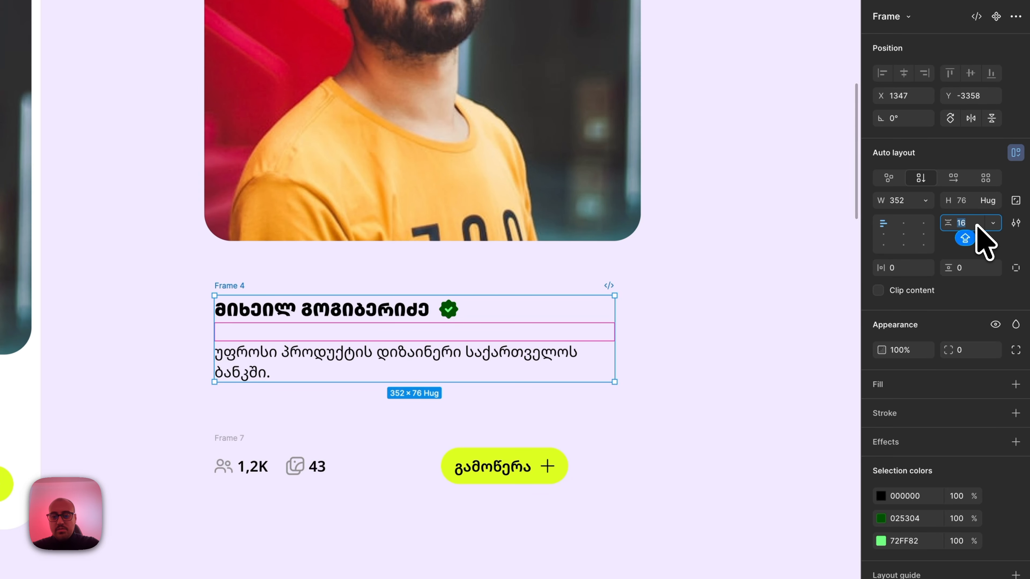
pyautogui.write('8')
pyautogui.press('Return')
# Step: Compare the original card's structure with the copy's profile image, name and title frame, and counts row
pyautogui.hscroll(-6, 405, 393)
pyautogui.keyDown('super'); pyautogui.click(339, 400); pyautogui.keyUp('super')
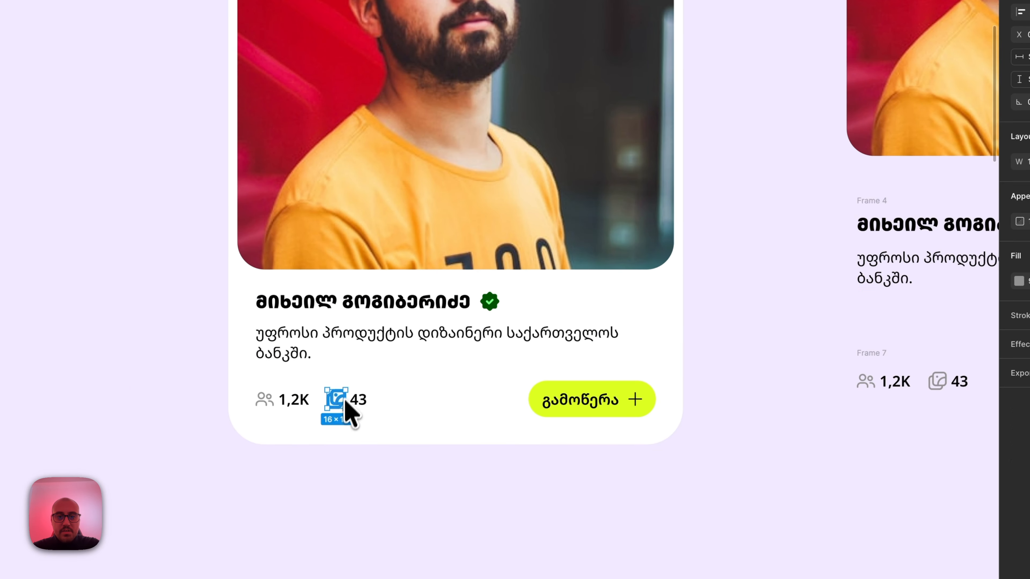
pyautogui.click(368, 309)
pyautogui.hscroll(6, 876, 262)
pyautogui.click(904, 268)
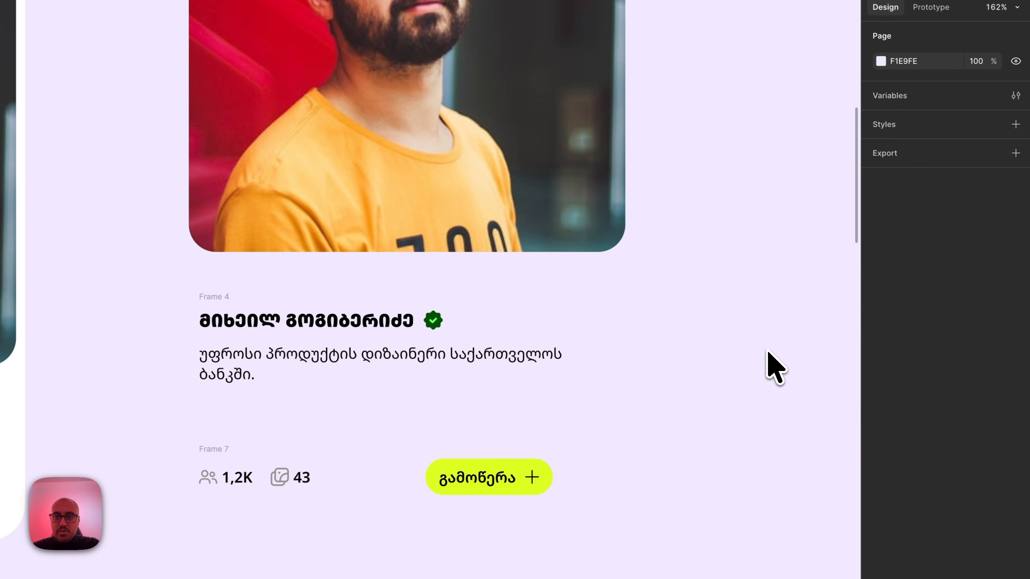
pyautogui.click(215, 297)
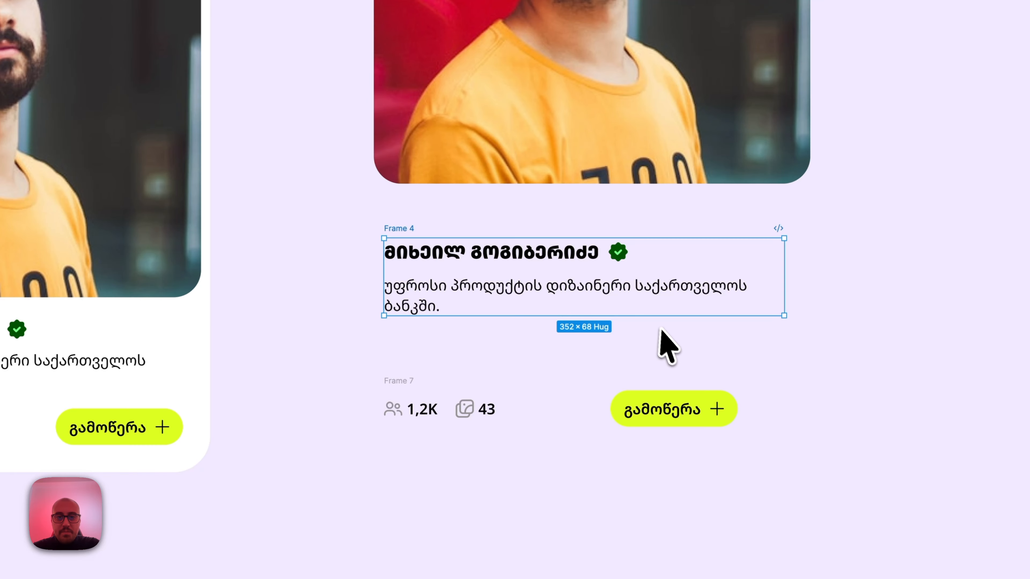
pyautogui.click(404, 382)
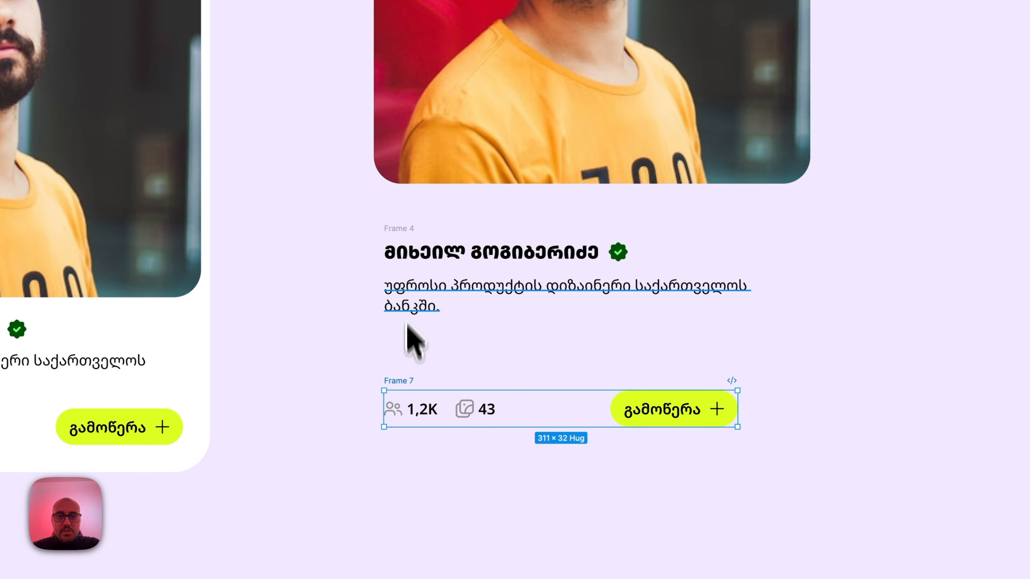
pyautogui.keyDown('shift'); pyautogui.click(397, 231); pyautogui.keyUp('shift')
pyautogui.keyDown('shift'); pyautogui.click(468, 165); pyautogui.keyUp('shift')
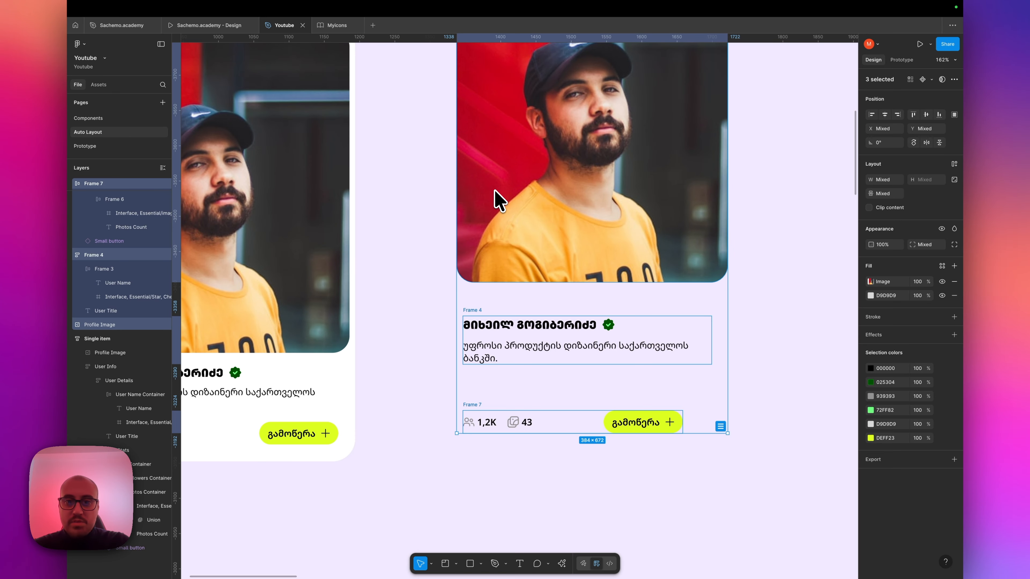
pyautogui.hscroll(-10, 446, 296)
pyautogui.scroll(-4, 447, 296)
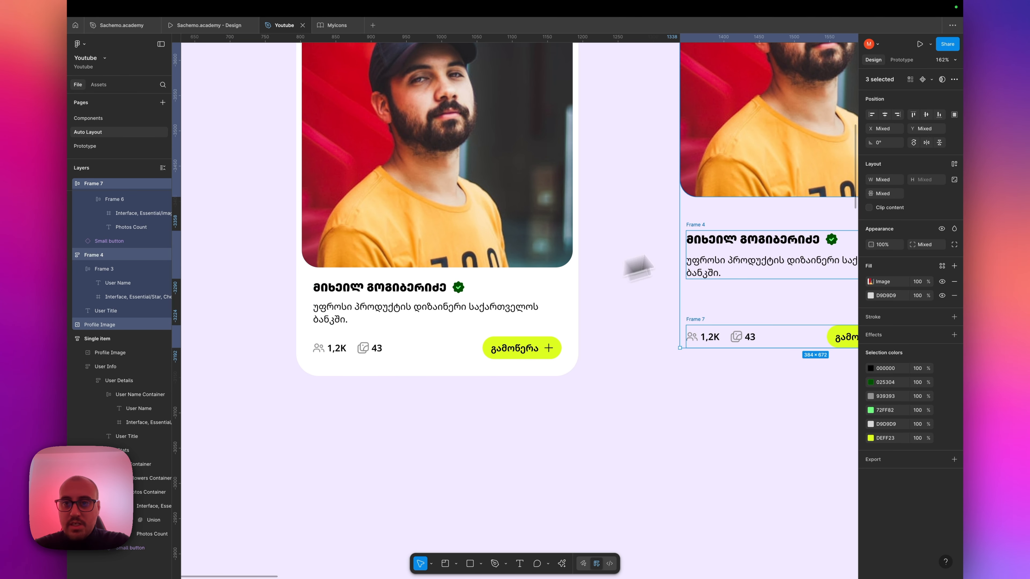
pyautogui.click(613, 336)
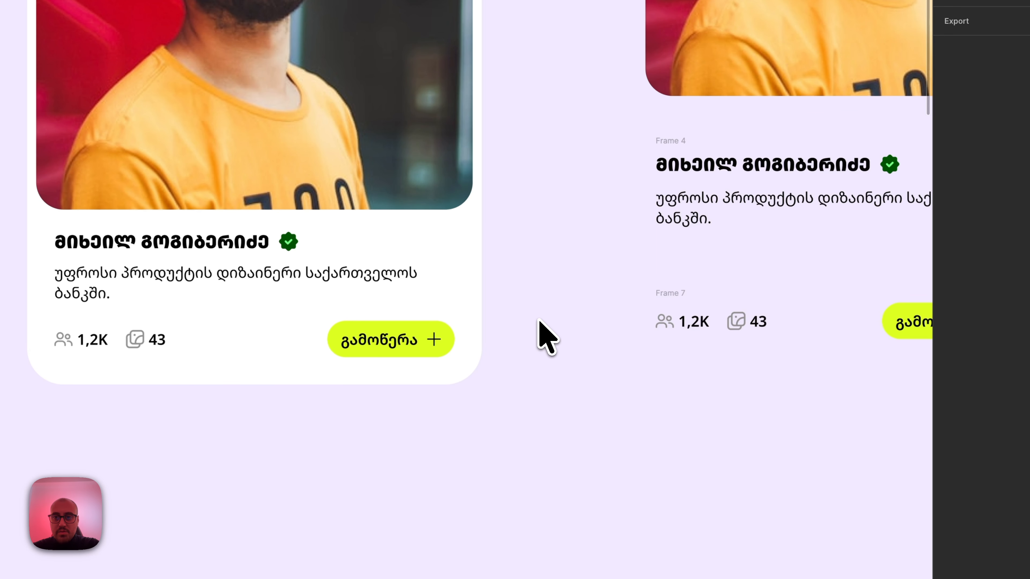
# Step: Measure the distances from the original card's profile image and user info frame to the card's edges
pyautogui.scroll(-3, 539, 321)
pyautogui.scroll(5, 538, 320)
pyautogui.hscroll(-5, 539, 321)
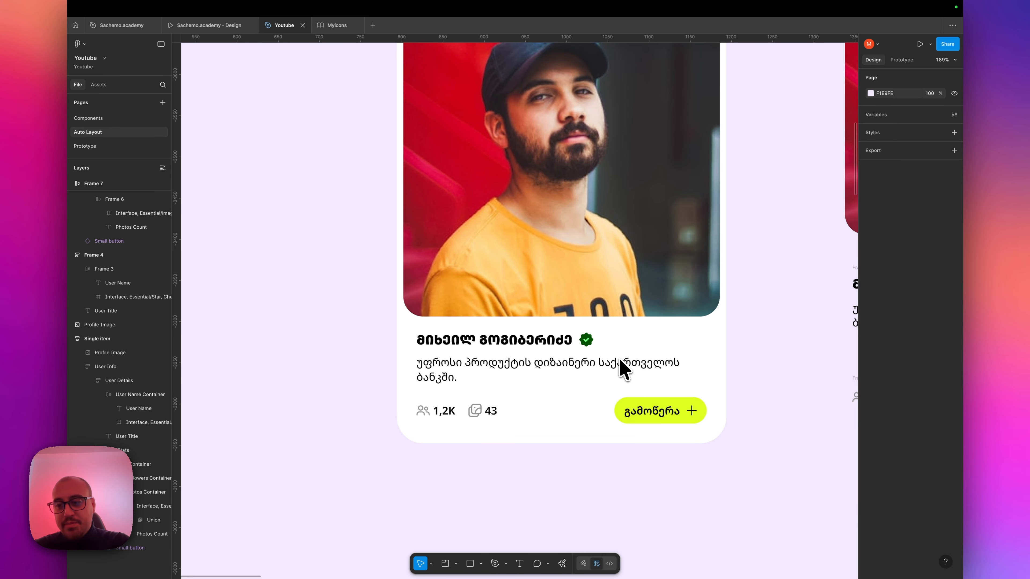
pyautogui.hscroll(10, 624, 369)
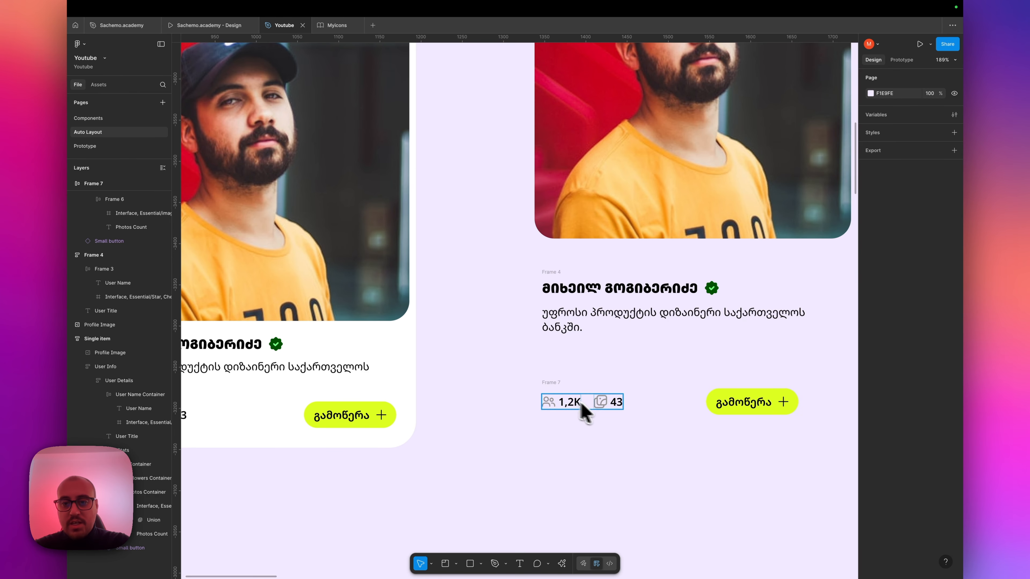
pyautogui.hscroll(-10, 576, 414)
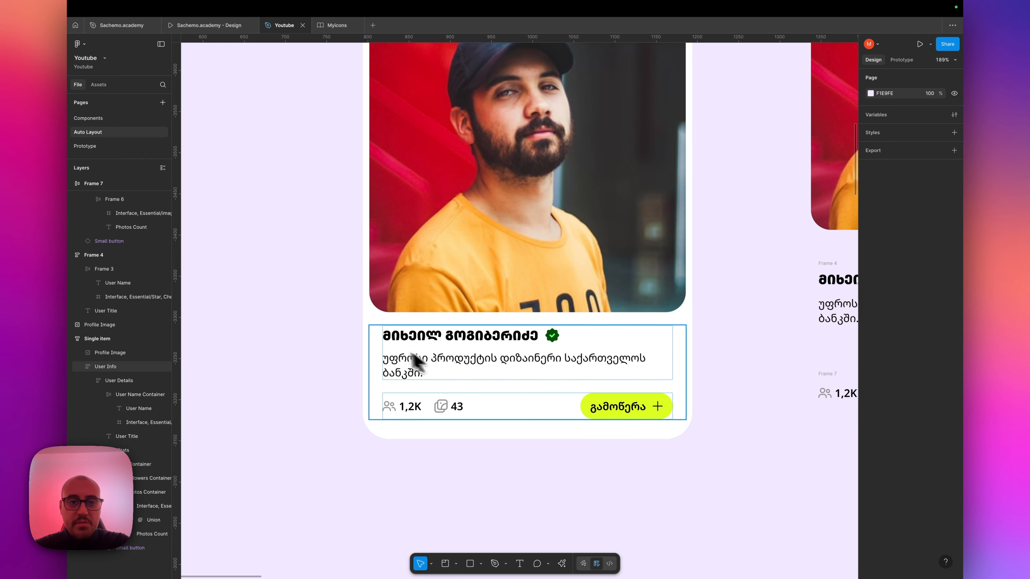
pyautogui.scroll(5, 416, 358)
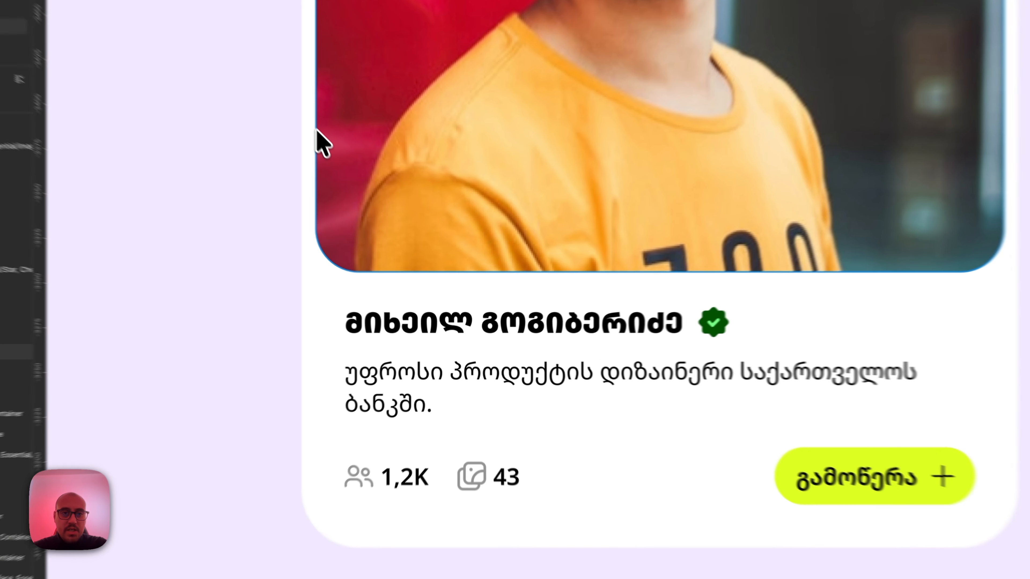
pyautogui.click(365, 227)
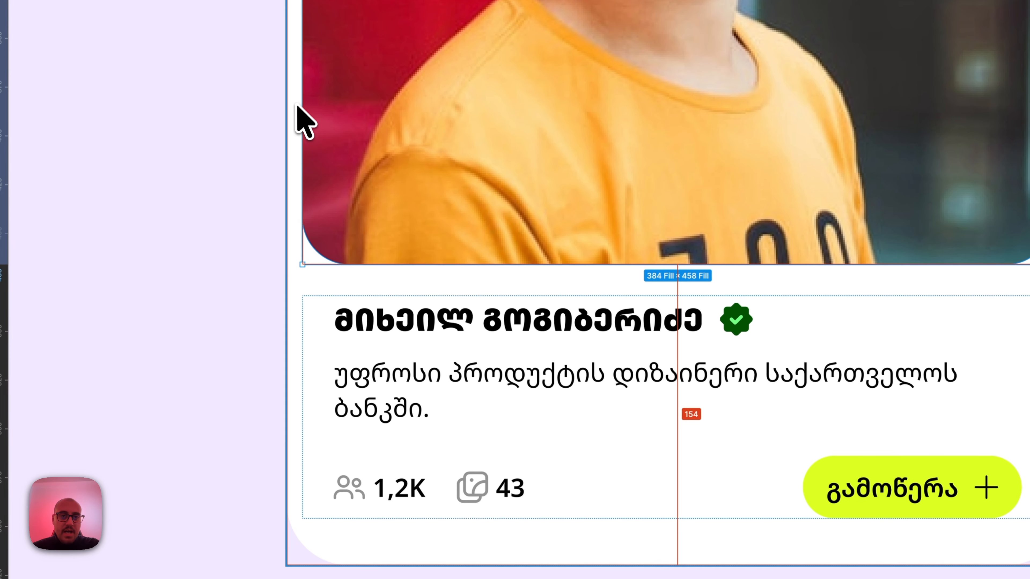
pyautogui.click(352, 402)
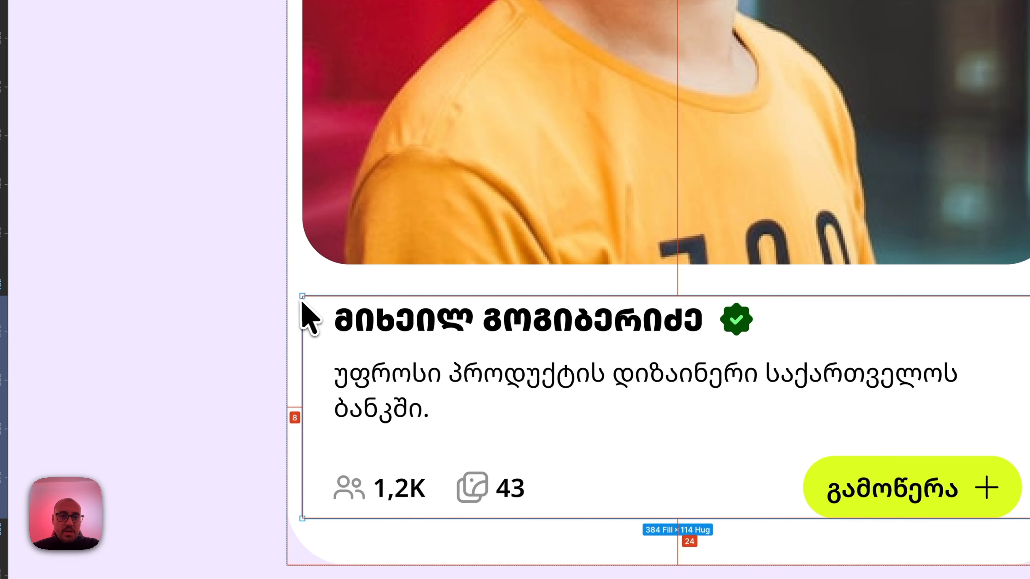
# Step: Measure the distances from the original card's name and title frame to the card's edges
pyautogui.click(379, 371)
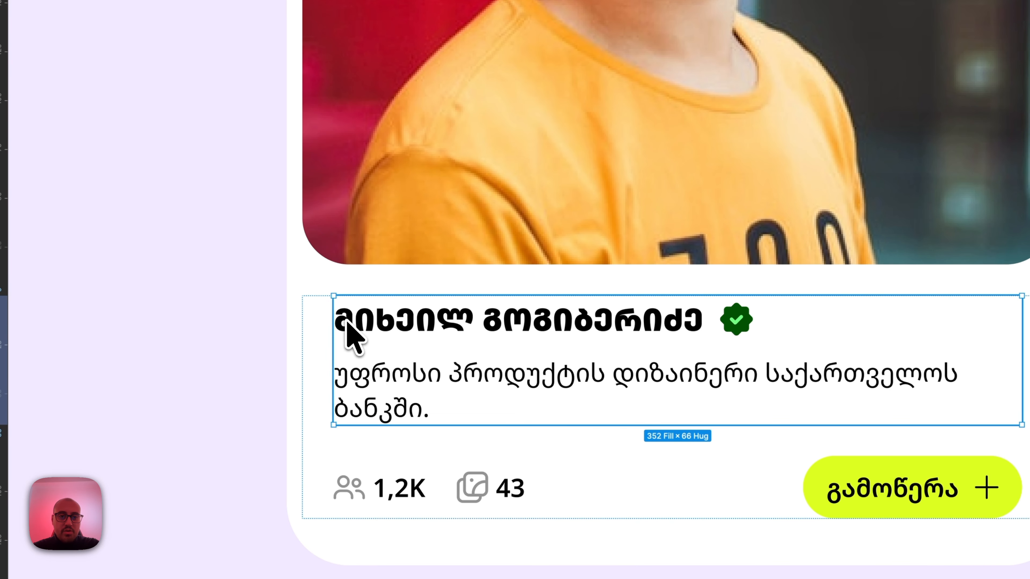
pyautogui.press('alt')
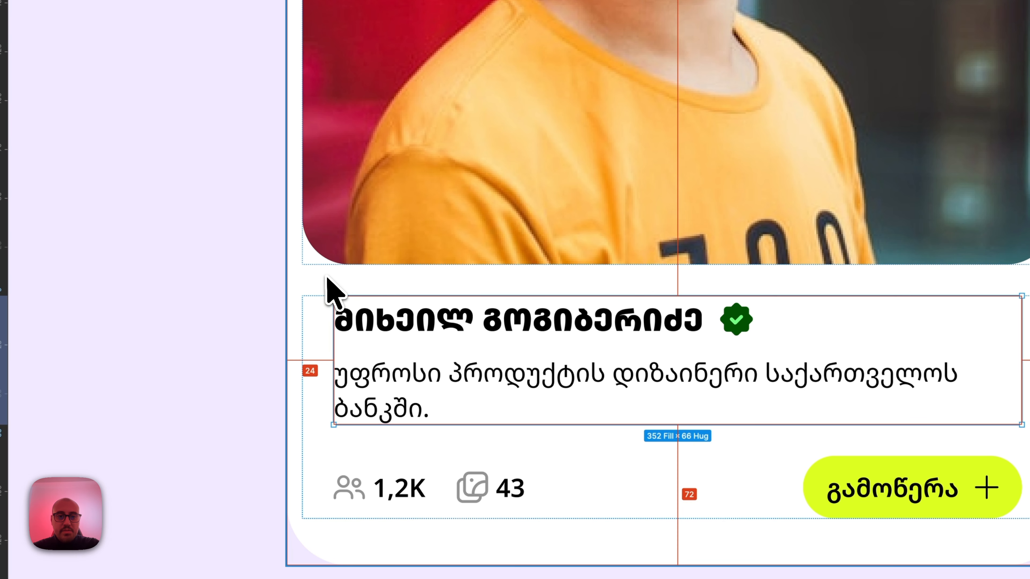
pyautogui.scroll(-3, 324, 276)
pyautogui.scroll(-2, 324, 276)
# Step: Wrap the copy's name and title frame and its counts and button row together in one auto layout frame
pyautogui.click(691, 480)
pyautogui.hscroll(15, 691, 480)
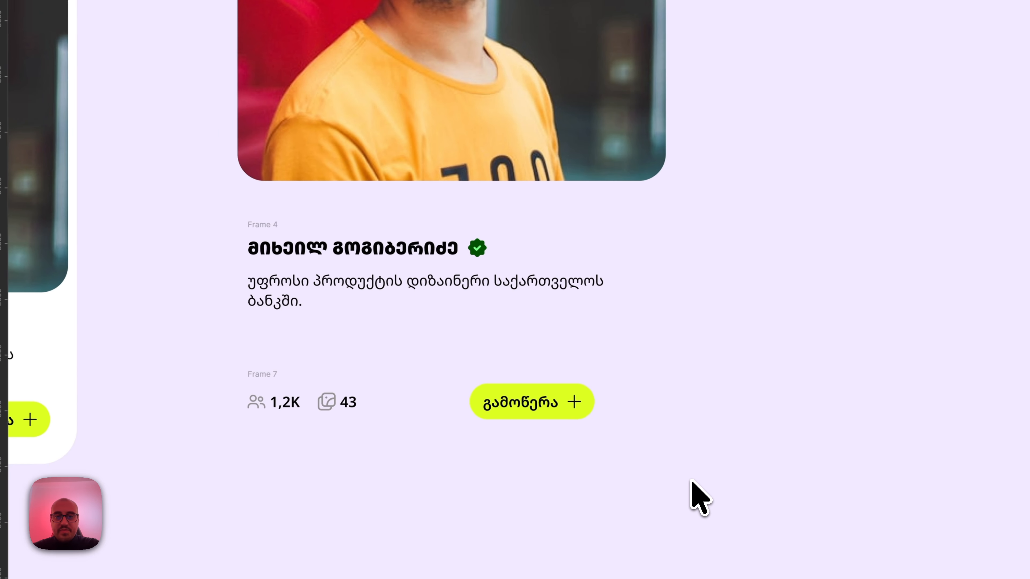
pyautogui.scroll(-5, 610, 432)
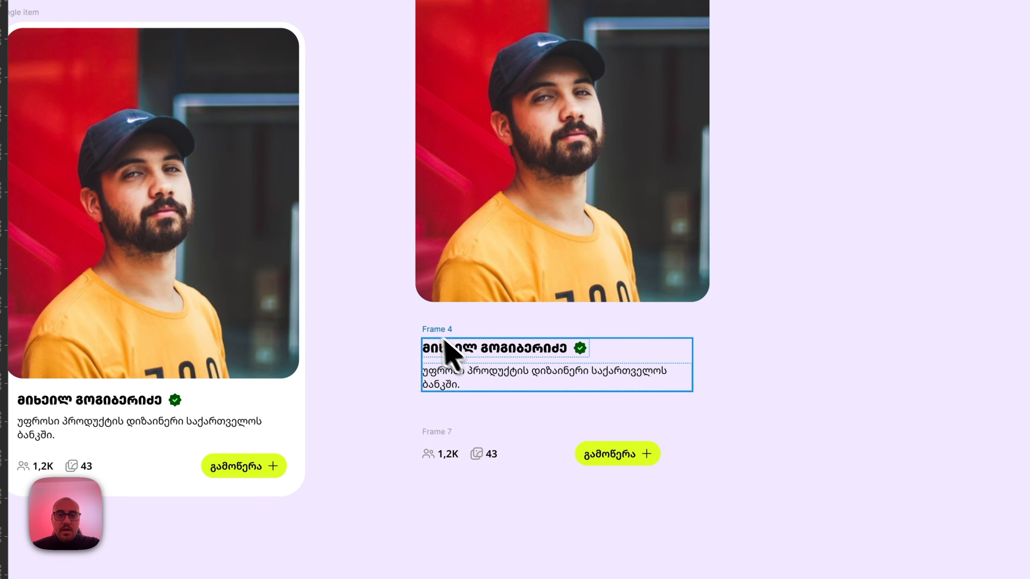
pyautogui.click(431, 331)
pyautogui.scroll(4, 431, 330)
pyautogui.keyDown('shift'); pyautogui.click(432, 507); pyautogui.keyUp('shift')
pyautogui.hotkey('shift', 'a')
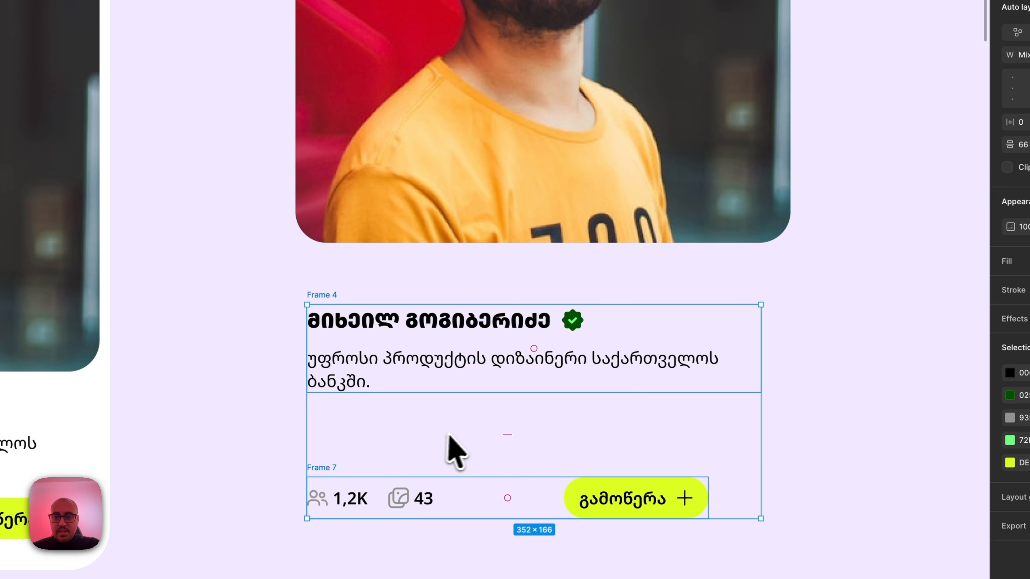
# Step: Set the counts and button row's width to Fill container and resize the new info frame to about 320 × 159
pyautogui.scroll(-2, 462, 438)
pyautogui.moveTo(344, 258); pyautogui.dragTo(354, 284)
pyautogui.scroll(-2, 354, 284)
pyautogui.click(382, 443)
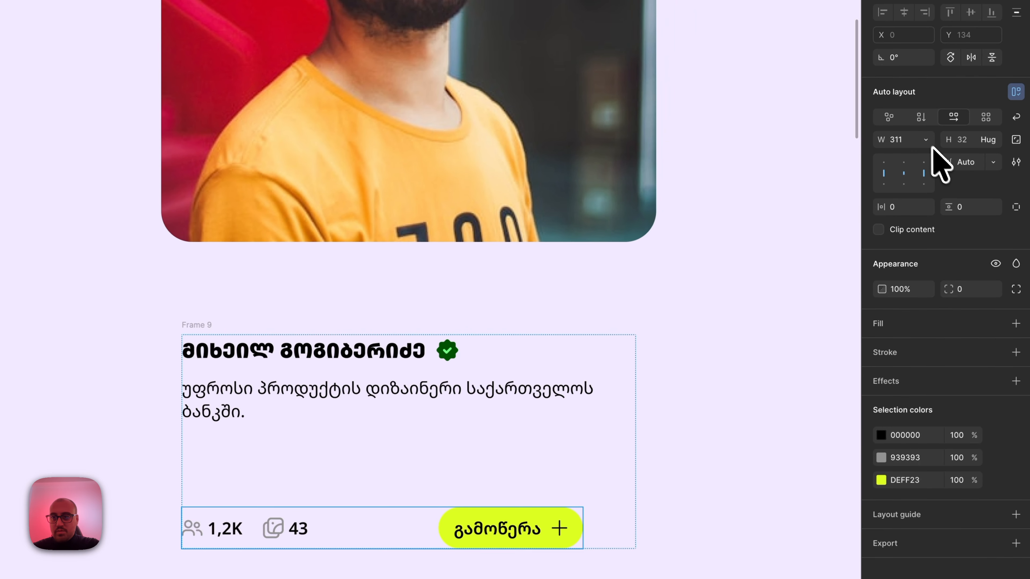
pyautogui.click(926, 140)
pyautogui.click(863, 175)
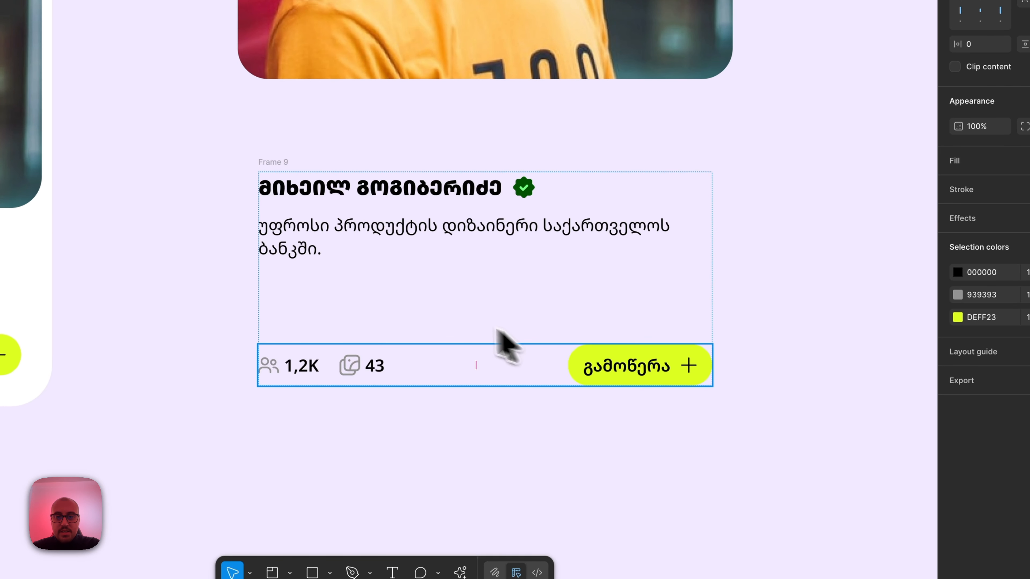
pyautogui.click(438, 310)
pyautogui.moveTo(713, 386); pyautogui.dragTo(668, 379)
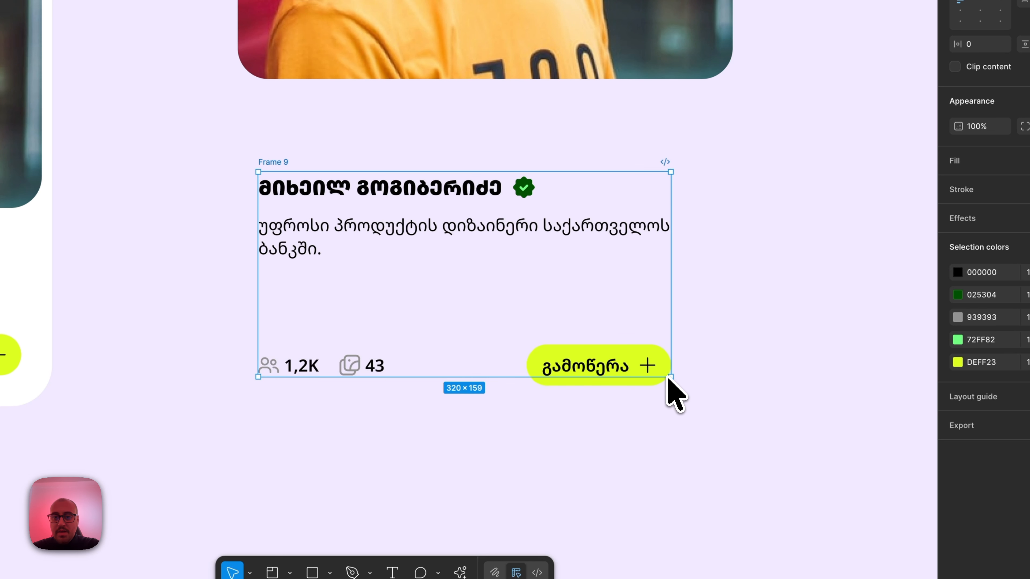
# Step: Check the gap in the original card's info frame and set the copy's info frame gap to 16
pyautogui.scroll(-2, 677, 280)
pyautogui.hscroll(-15, 620, 271)
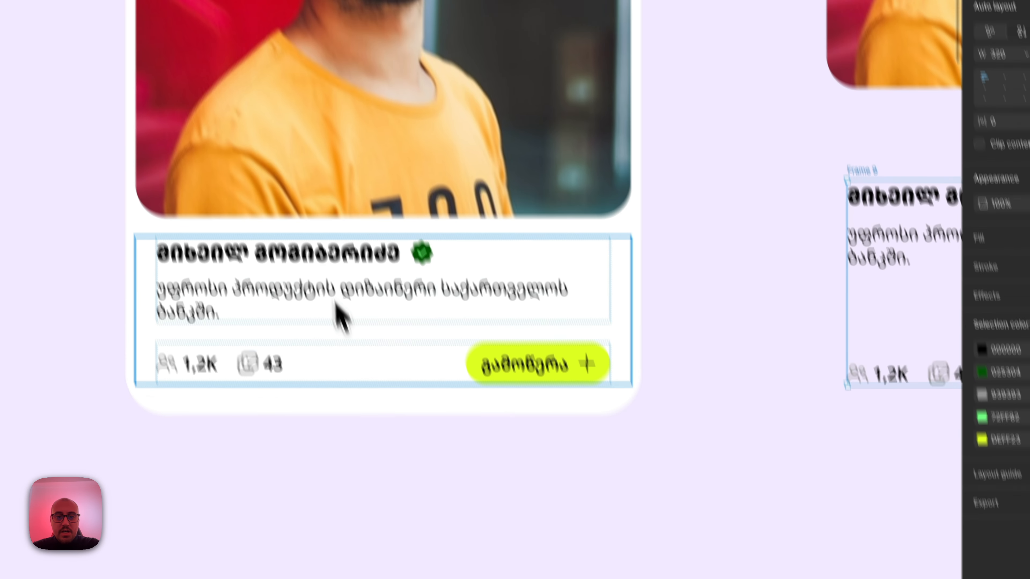
pyautogui.click(350, 229)
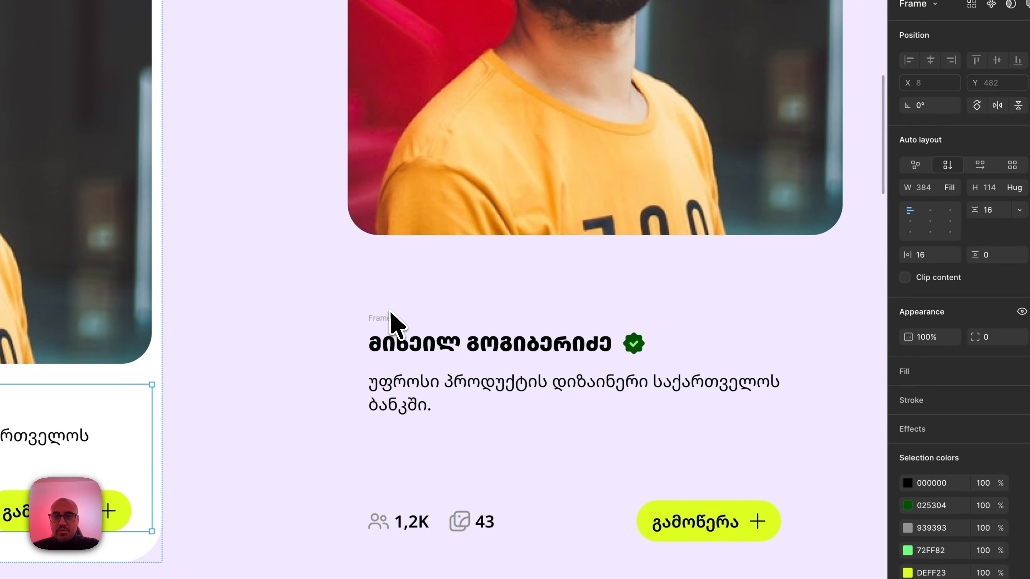
pyautogui.click(810, 292)
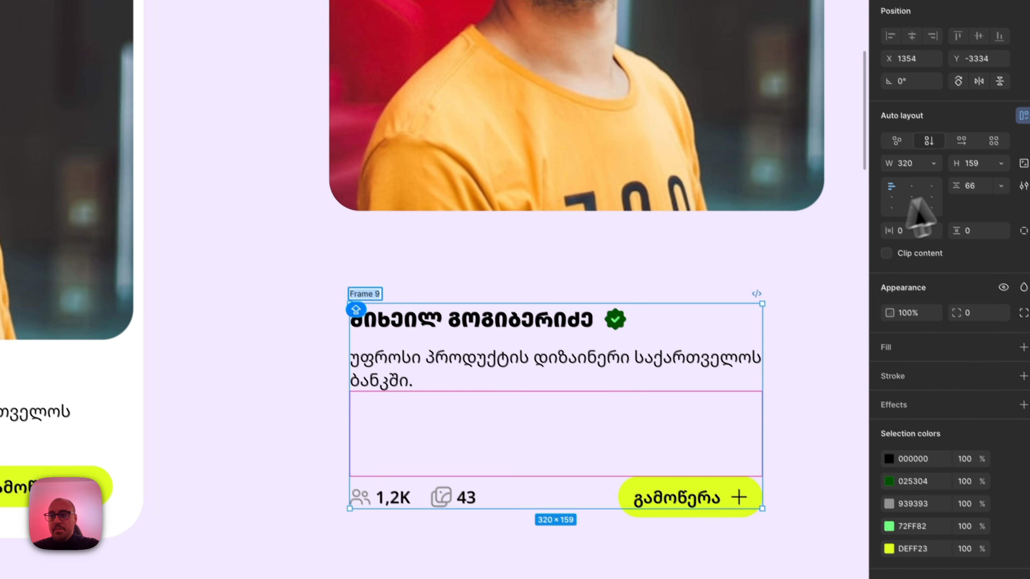
pyautogui.click(971, 187)
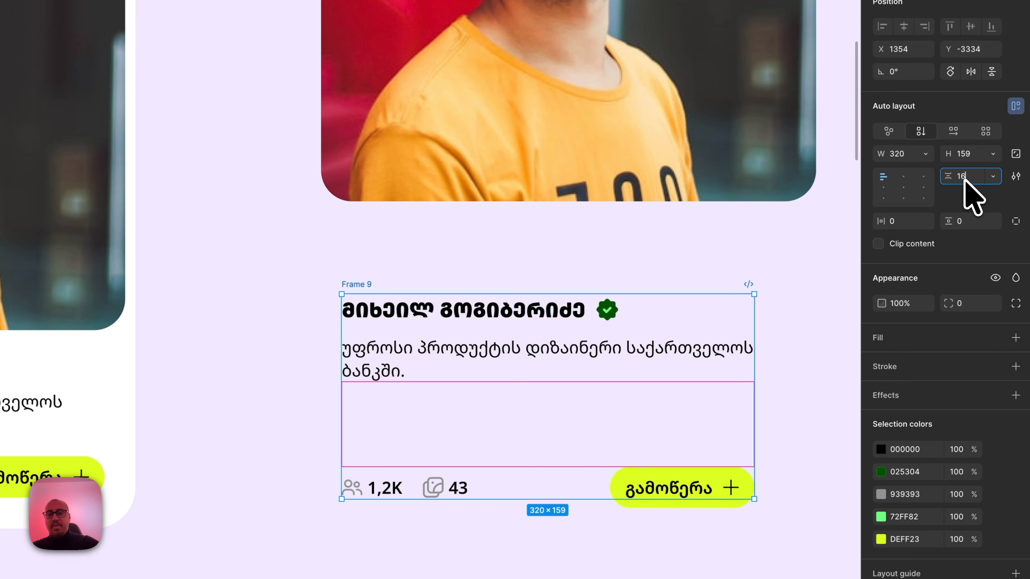
pyautogui.press('Return')
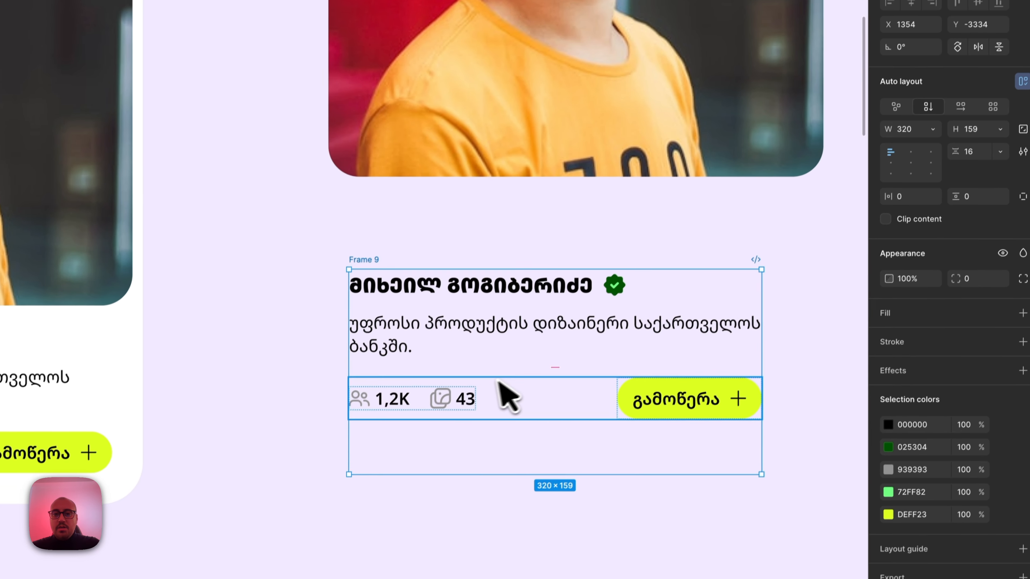
# Step: Set the info frame's height and width to Hug contents and widen the frame to about 326
pyautogui.click(992, 156)
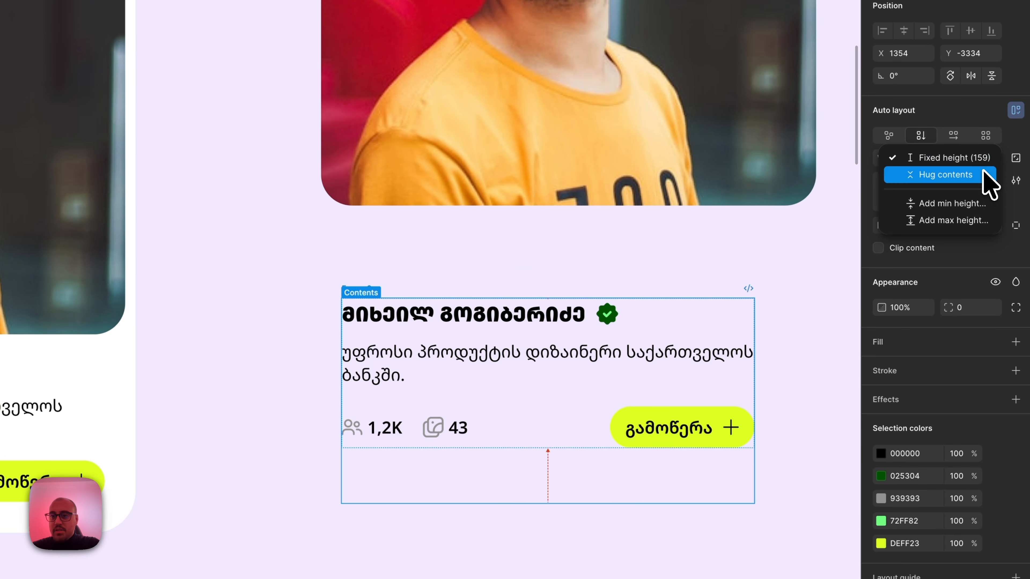
pyautogui.click(925, 173)
pyautogui.click(926, 157)
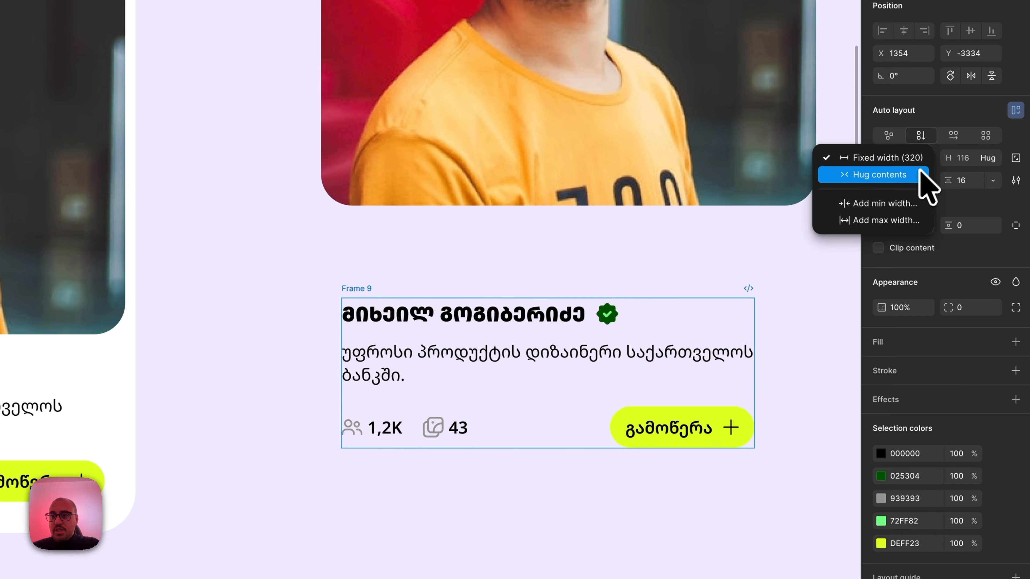
pyautogui.click(865, 172)
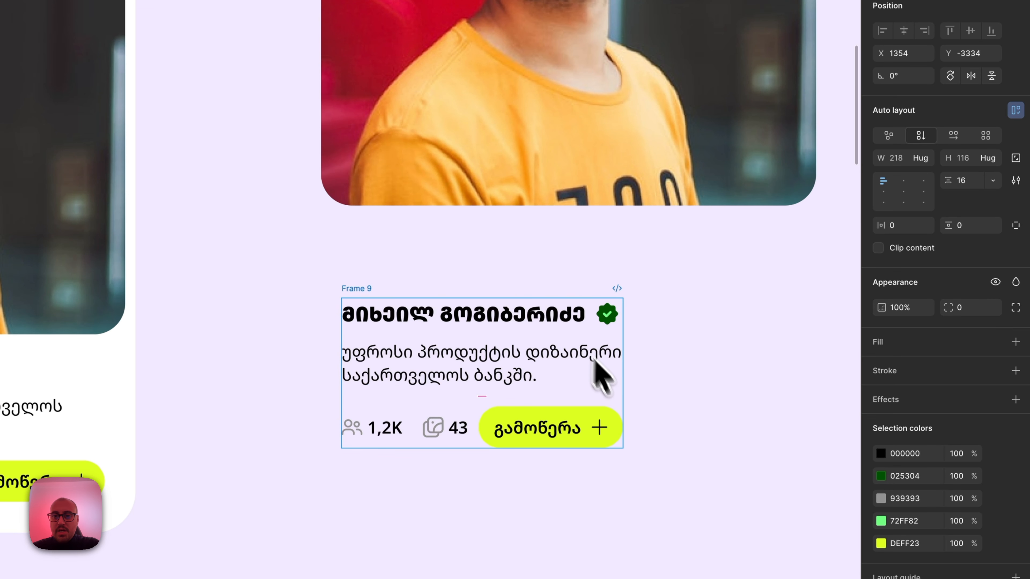
pyautogui.moveTo(624, 410); pyautogui.dragTo(762, 404)
# Step: Set the name text's width to Fill container
pyautogui.hscroll(3, 763, 404)
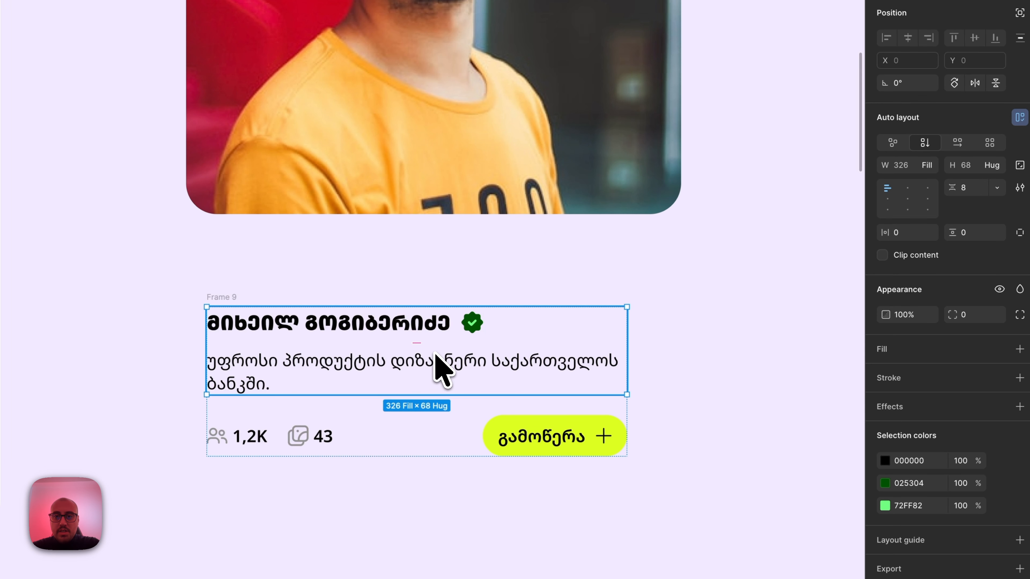
pyautogui.click(430, 329)
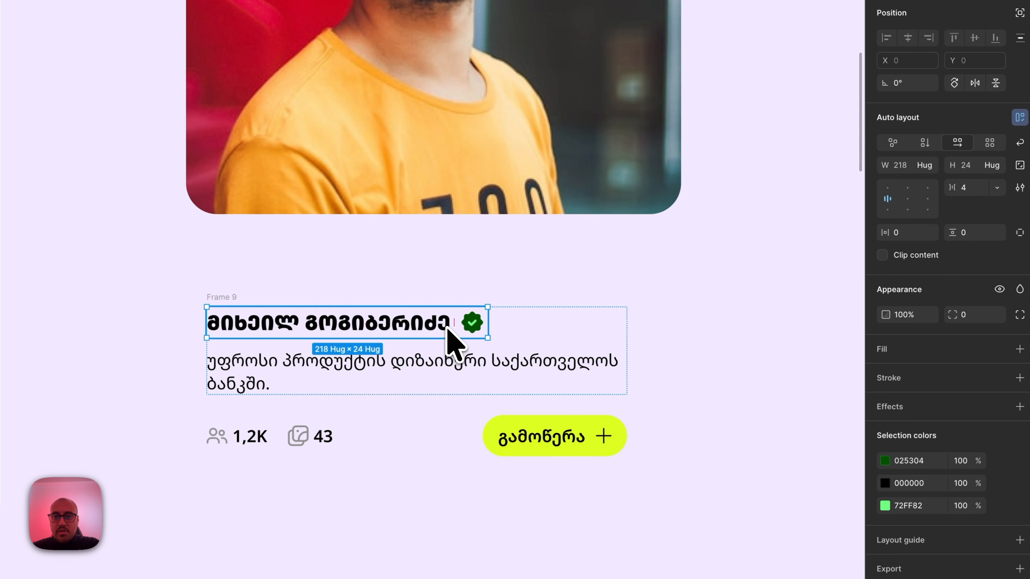
pyautogui.doubleClick(422, 329)
pyautogui.hscroll(-1, 519, 312)
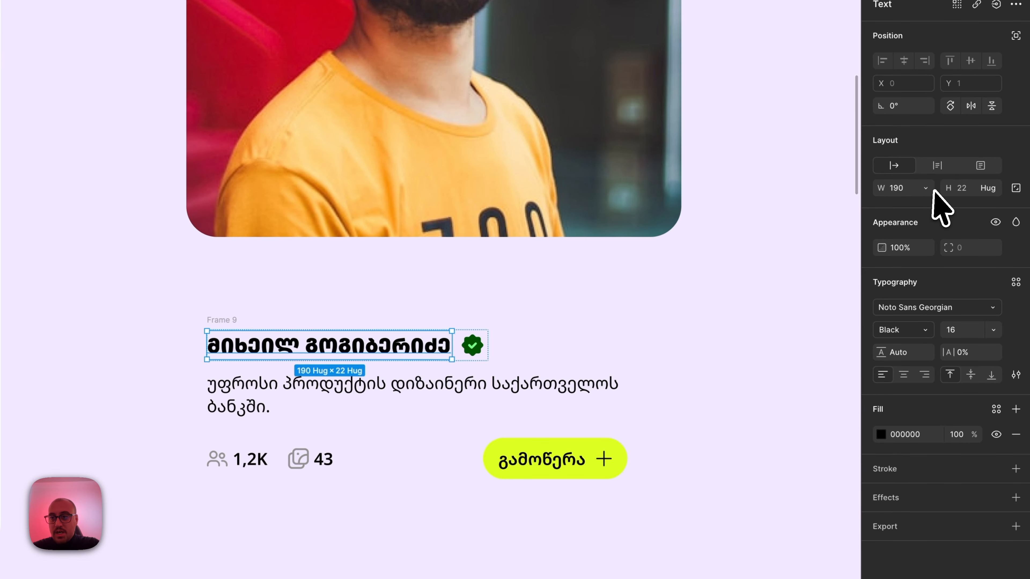
pyautogui.click(925, 164)
pyautogui.click(925, 178)
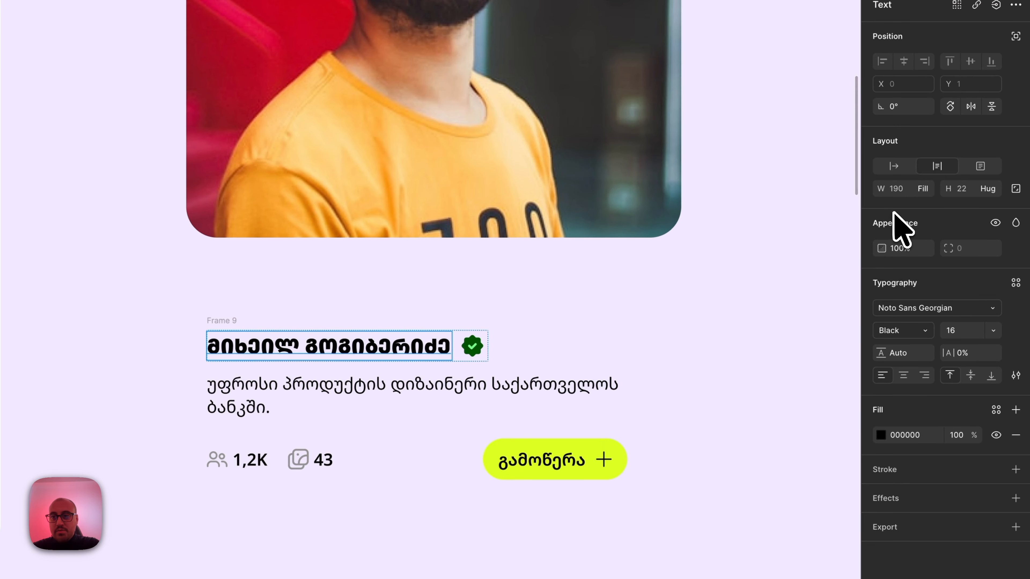
pyautogui.click(567, 357)
# Step: Set the width of the row holding the name and verified badge to Fill container
pyautogui.click(453, 354)
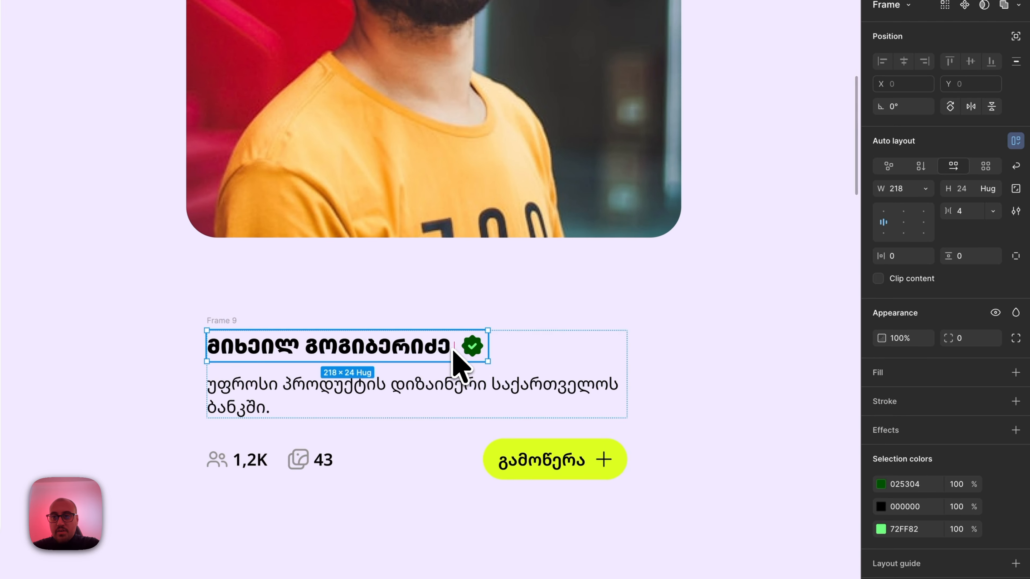
pyautogui.click(924, 189)
pyautogui.click(924, 222)
pyautogui.click(750, 284)
# Step: Return the name text's width to Hug contents so the verified badge sits right beside the name
pyautogui.scroll(1, 597, 377)
pyautogui.click(495, 365)
pyautogui.keyDown('super'); pyautogui.click(494, 349); pyautogui.keyUp('super')
pyautogui.click(477, 307)
pyautogui.doubleClick(450, 292)
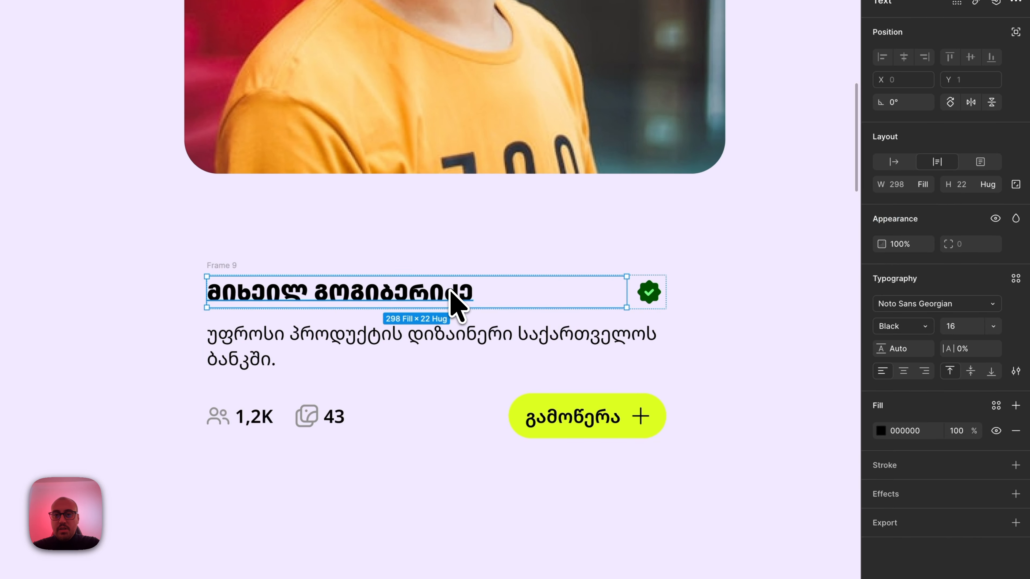
pyautogui.click(926, 185)
pyautogui.click(925, 205)
# Step: Try moving the info frame up closer to the profile image and undo the move
pyautogui.click(340, 249)
pyautogui.click(221, 265)
pyautogui.moveTo(226, 334); pyautogui.dragTo(226, 293)
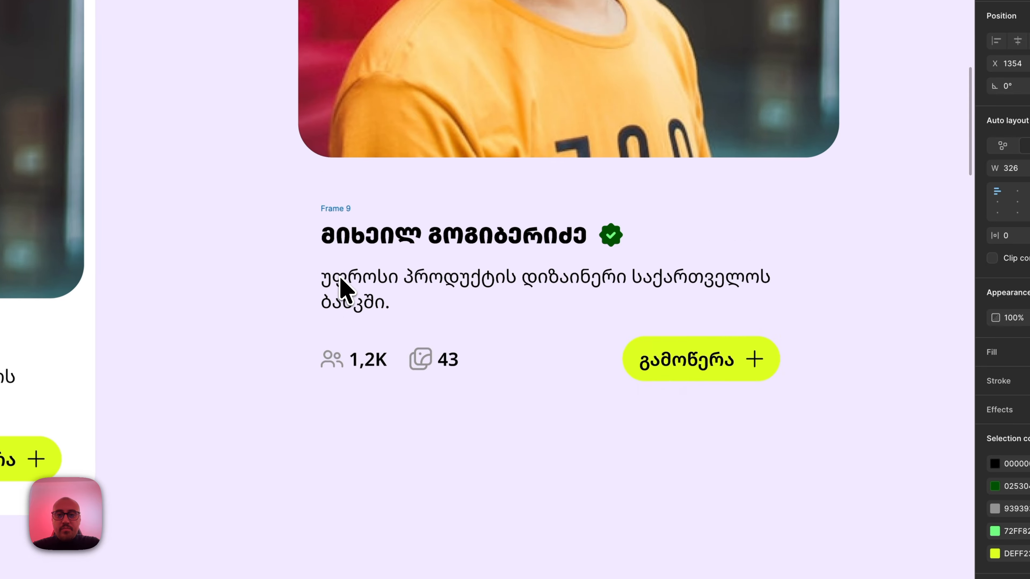
pyautogui.press('super+z')
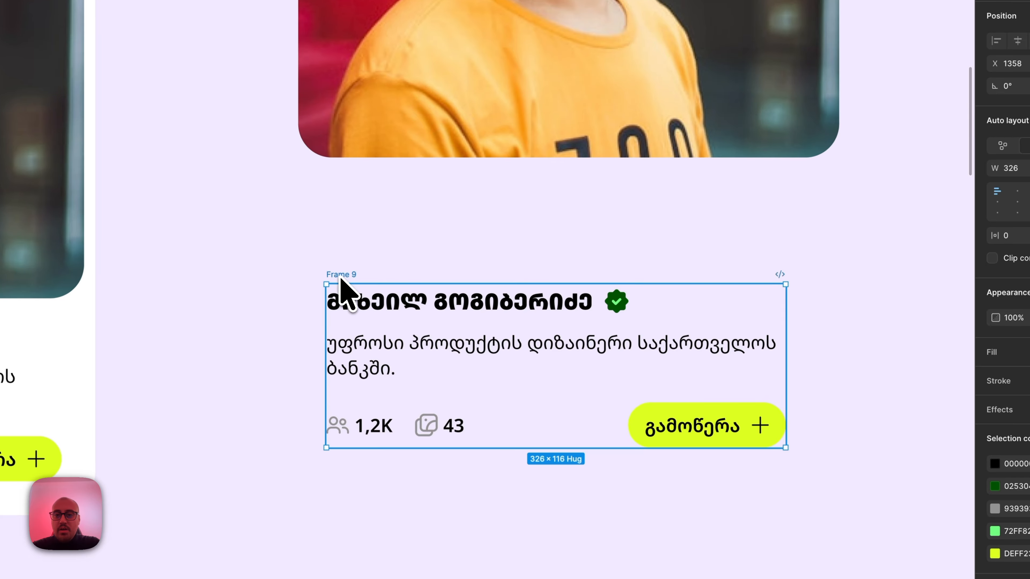
# Step: Set the user title text's width to Fill container
pyautogui.scroll(-3, 354, 277)
pyautogui.doubleClick(421, 336)
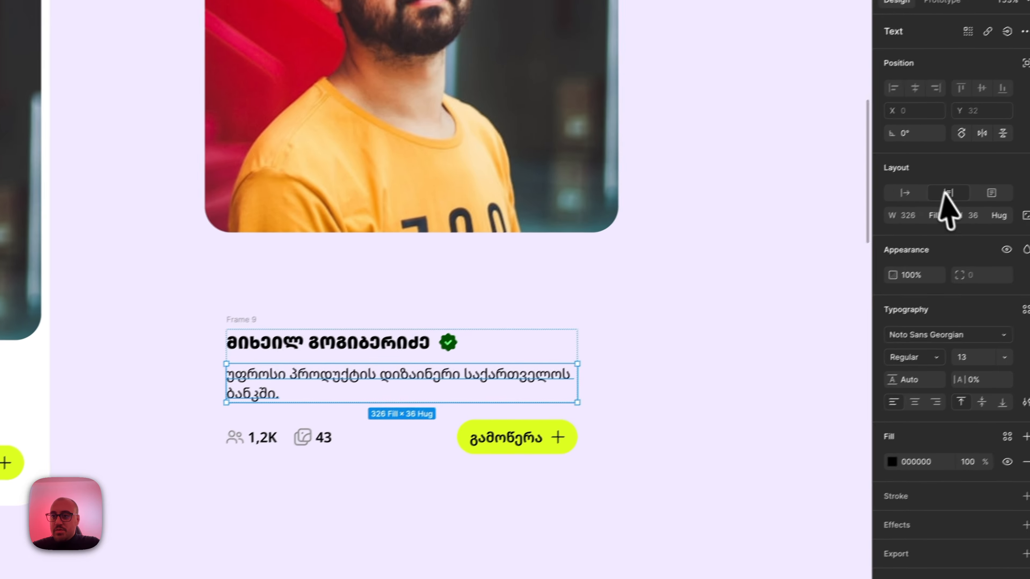
pyautogui.click(925, 220)
pyautogui.click(924, 260)
# Step: Try resizing the info frame to about 344 × 211 and undo the resize
pyautogui.click(230, 325)
pyautogui.moveTo(566, 459); pyautogui.dragTo(586, 561)
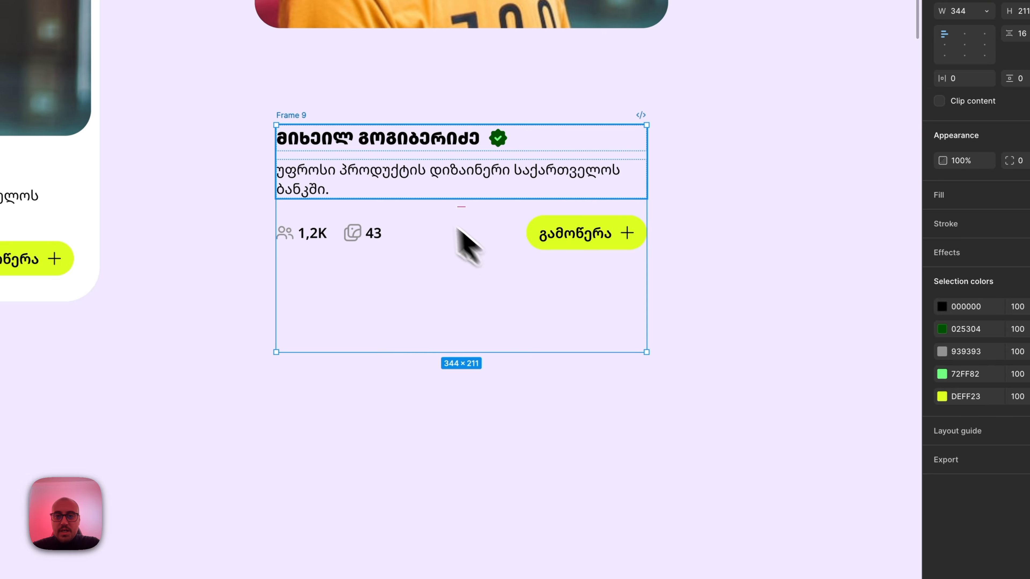
pyautogui.click(408, 185)
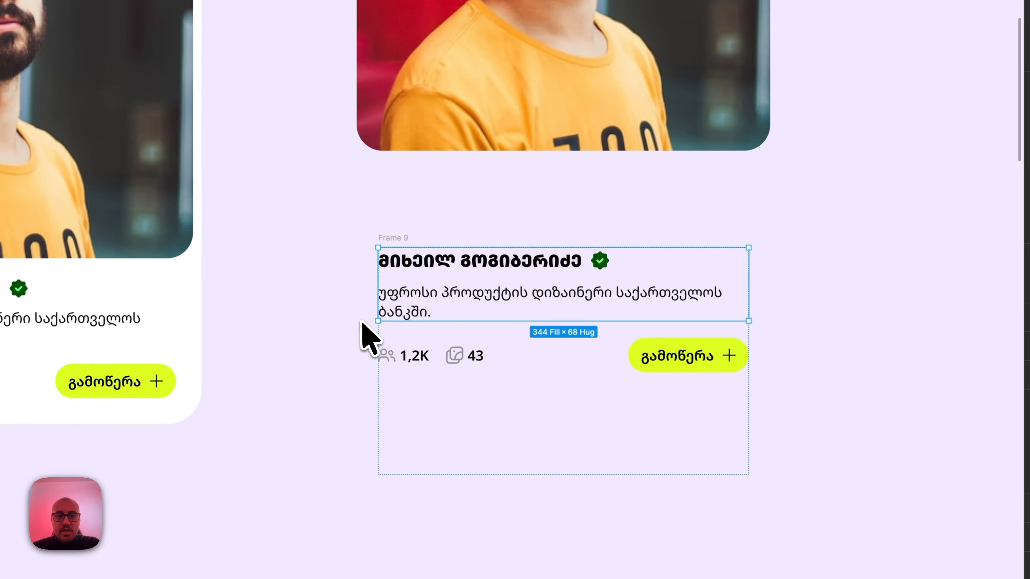
pyautogui.press('super+z')
pyautogui.press('super+z')
pyautogui.click(349, 305)
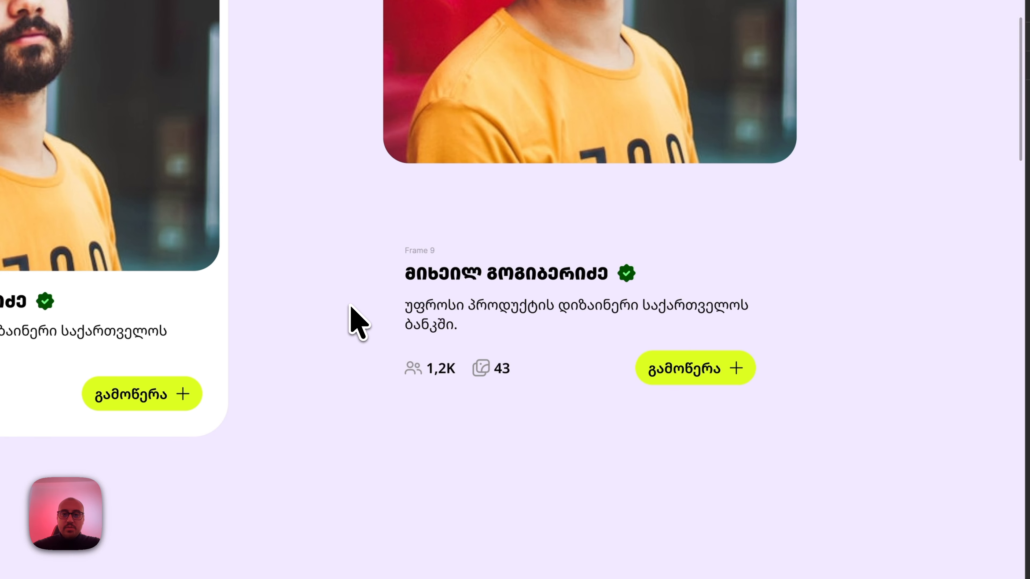
# Step: Move the info frame up beneath the profile image and wrap both in a vertical auto layout frame
pyautogui.scroll(-5, 350, 305)
pyautogui.moveTo(403, 355); pyautogui.dragTo(408, 322)
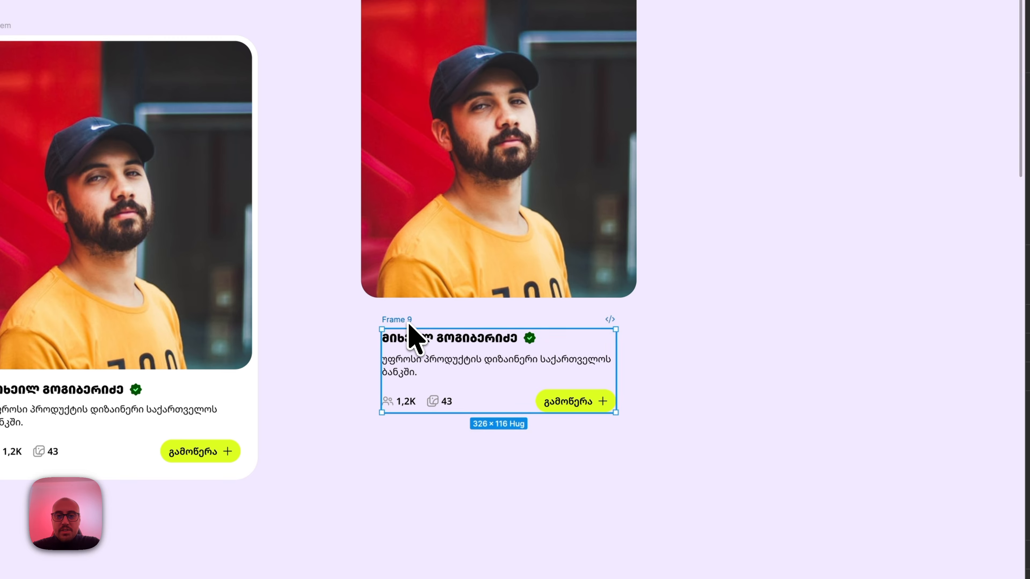
pyautogui.keyDown('shift'); pyautogui.click(435, 282); pyautogui.keyUp('shift')
pyautogui.click(728, 227)
pyautogui.moveTo(724, 89); pyautogui.dragTo(349, 578)
pyautogui.hotkey('shift', 'a')
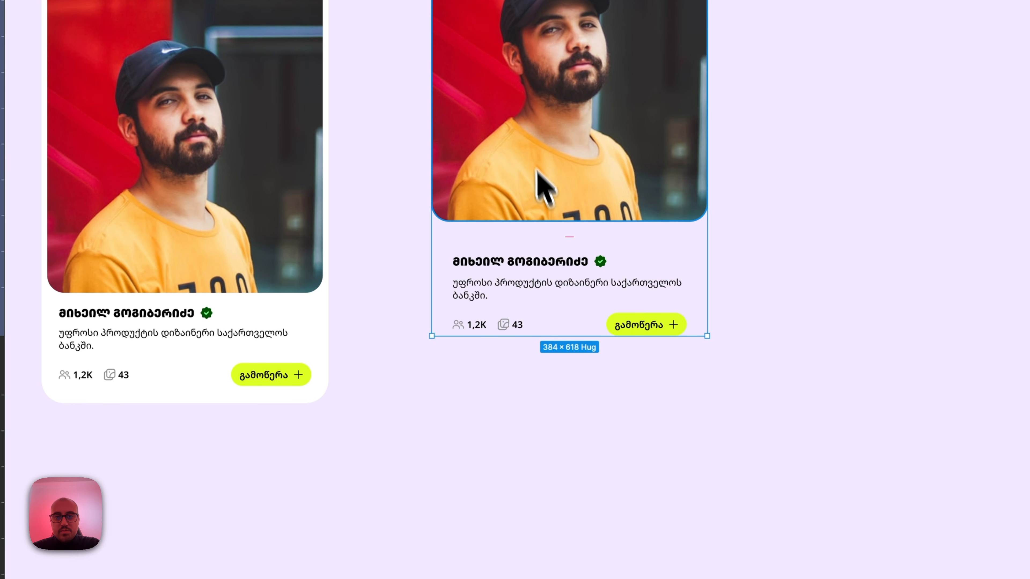
# Step: Set the vertical gap between the profile image and the info frame to 16
pyautogui.moveTo(531, 152); pyautogui.dragTo(643, 193)
pyautogui.click(972, 251)
pyautogui.write('16')
pyautogui.press('Return')
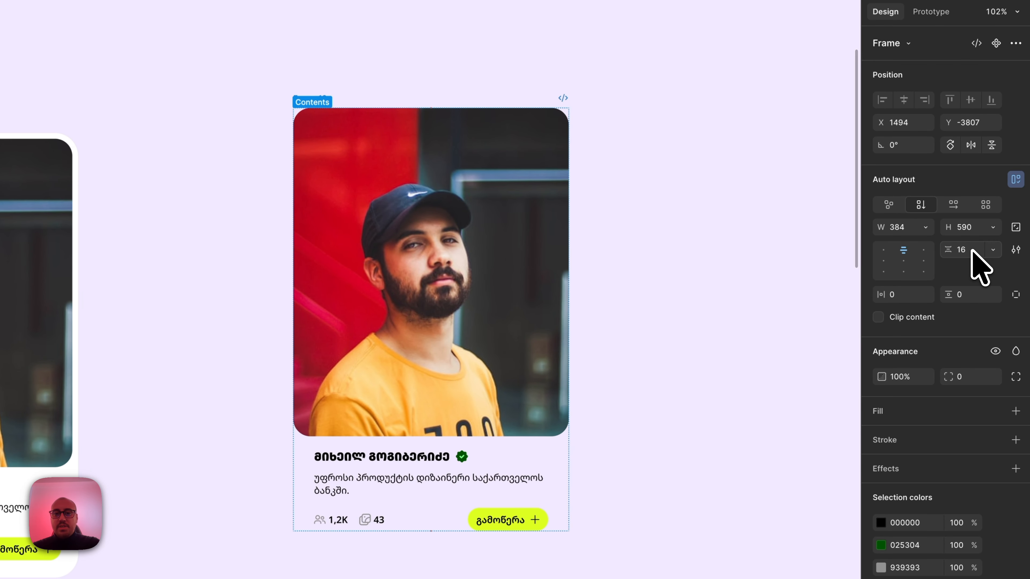
# Step: Test the card frame's resizing behaviour at different sizes and leave it about 645 wide
pyautogui.click(181, 254)
pyautogui.moveTo(518, 87); pyautogui.dragTo(399, 118)
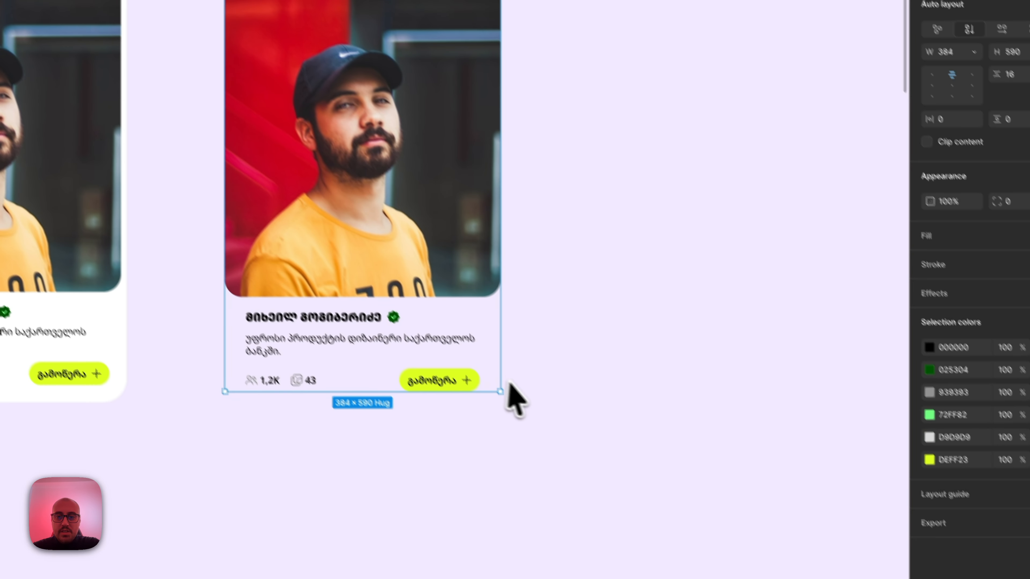
pyautogui.moveTo(648, 555); pyautogui.dragTo(920, 534)
pyautogui.moveTo(759, 361); pyautogui.dragTo(674, 440)
# Step: Set the info frame beneath the profile image to Fill container width
pyautogui.click(466, 320)
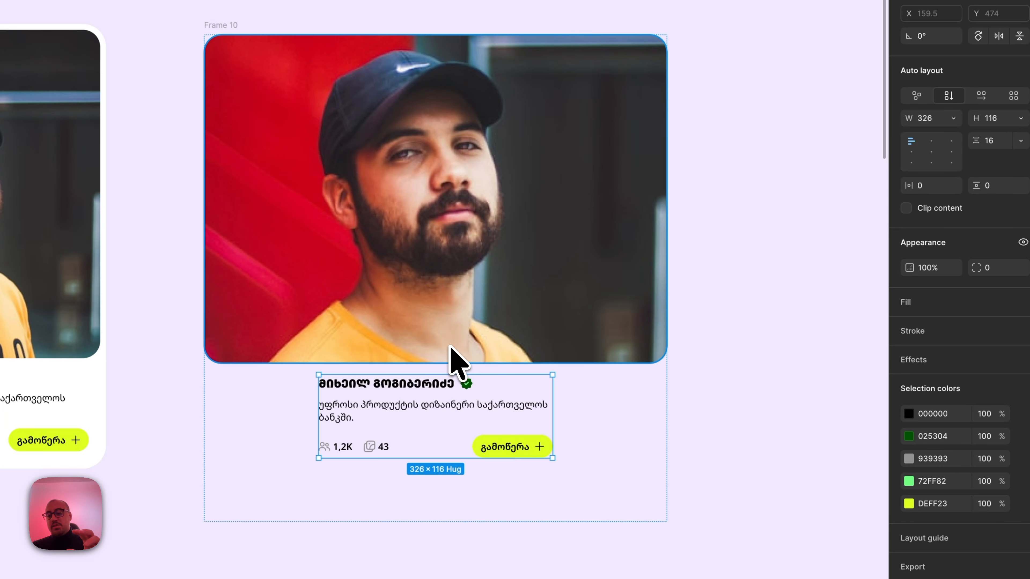
pyautogui.click(450, 346)
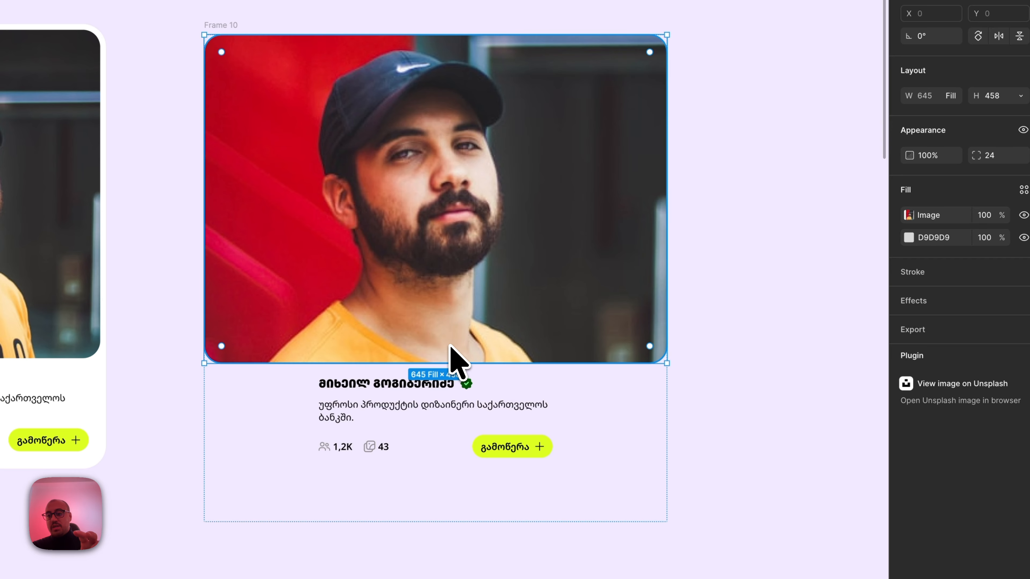
pyautogui.click(452, 408)
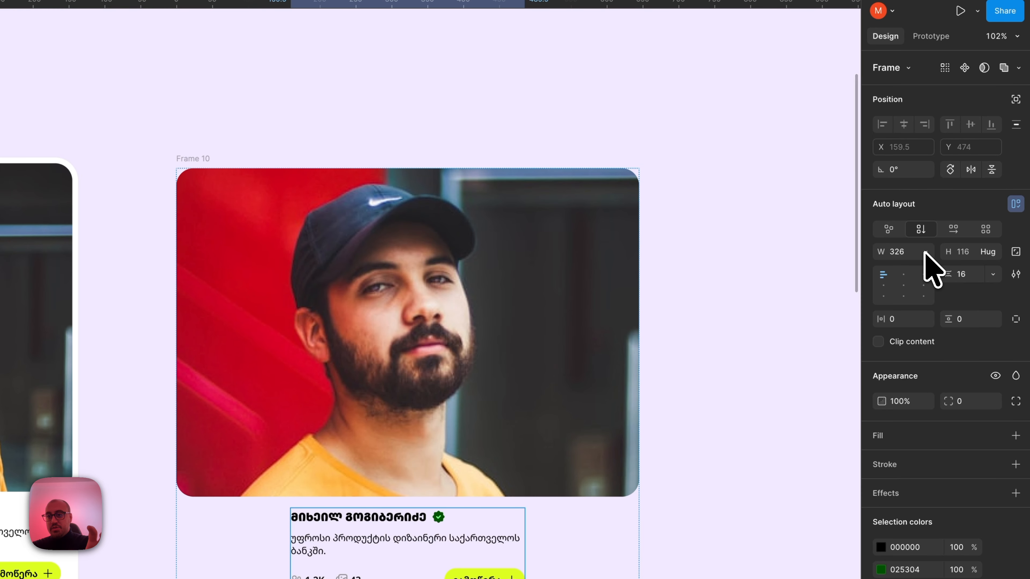
pyautogui.click(926, 250)
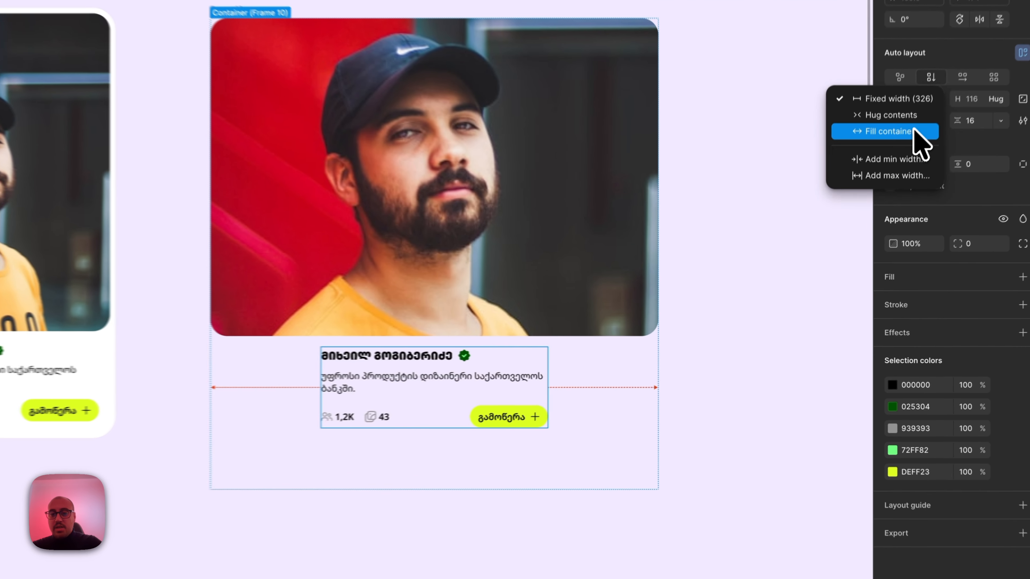
pyautogui.click(886, 214)
pyautogui.click(733, 415)
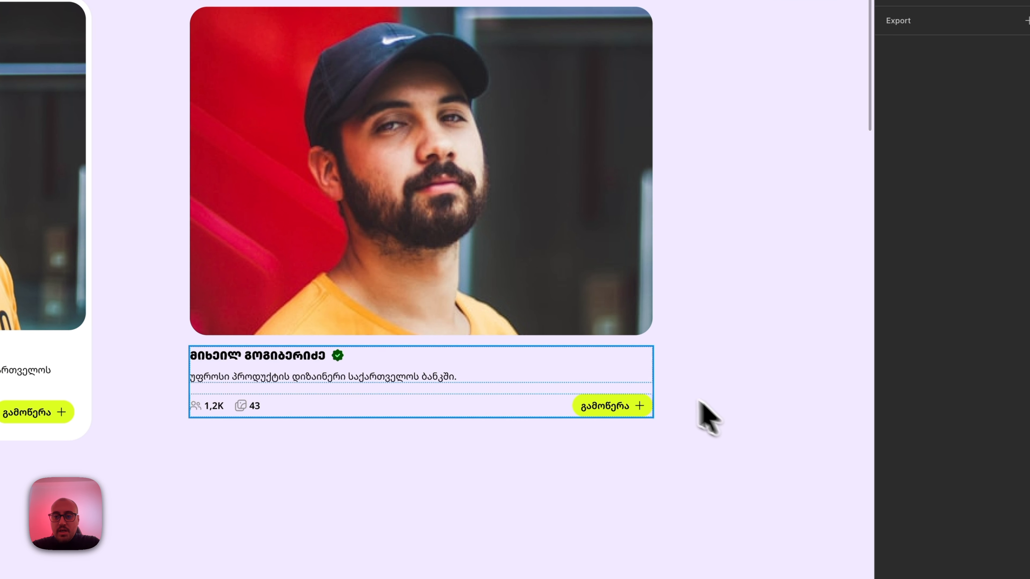
# Step: Test the card's responsiveness by narrowing the card frame to about 304 wide, then resizing it to about 372 × 679
pyautogui.click(634, 342)
pyautogui.moveTo(652, 492); pyautogui.dragTo(407, 494)
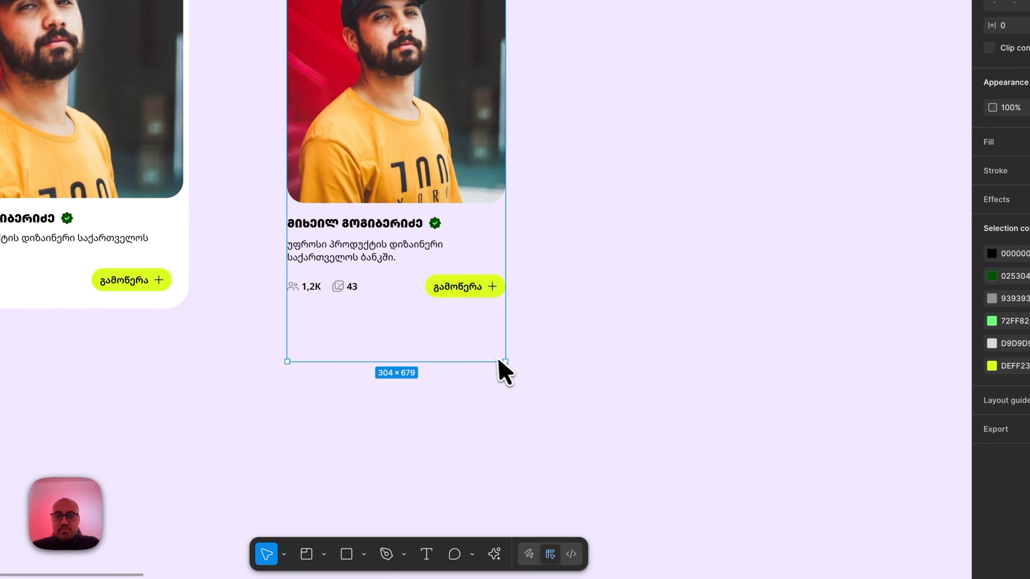
pyautogui.moveTo(504, 371); pyautogui.dragTo(554, 357)
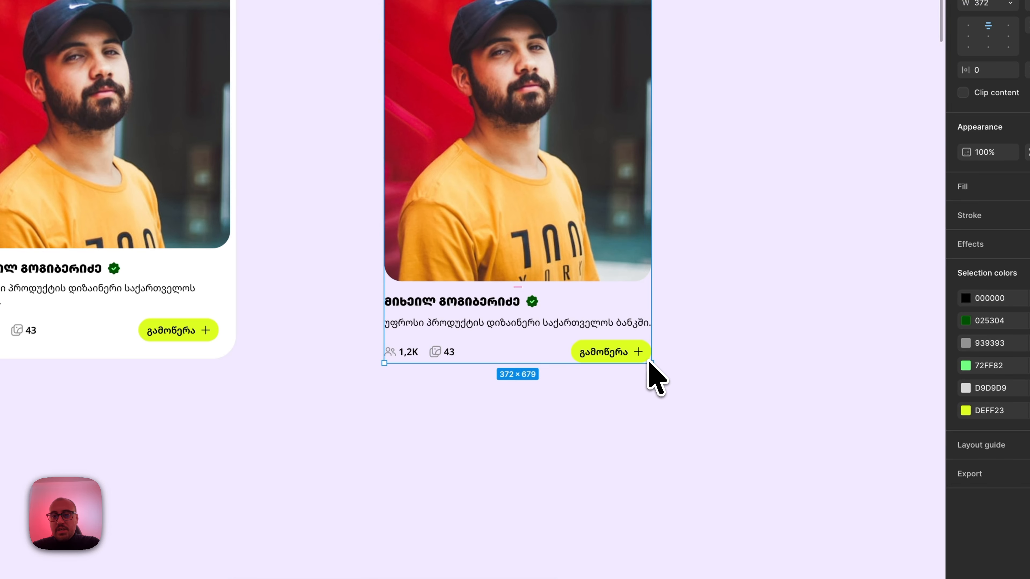
# Step: Check the info frame's sizing, then narrow the whole card frame and widen it to about 488 × 599
pyautogui.click(596, 334)
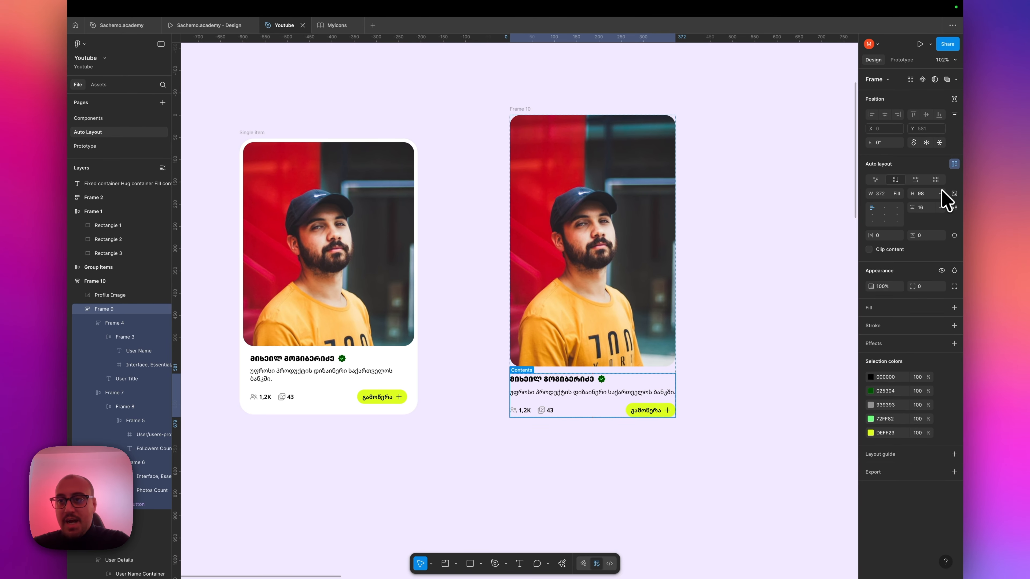
pyautogui.scroll(5, 600, 374)
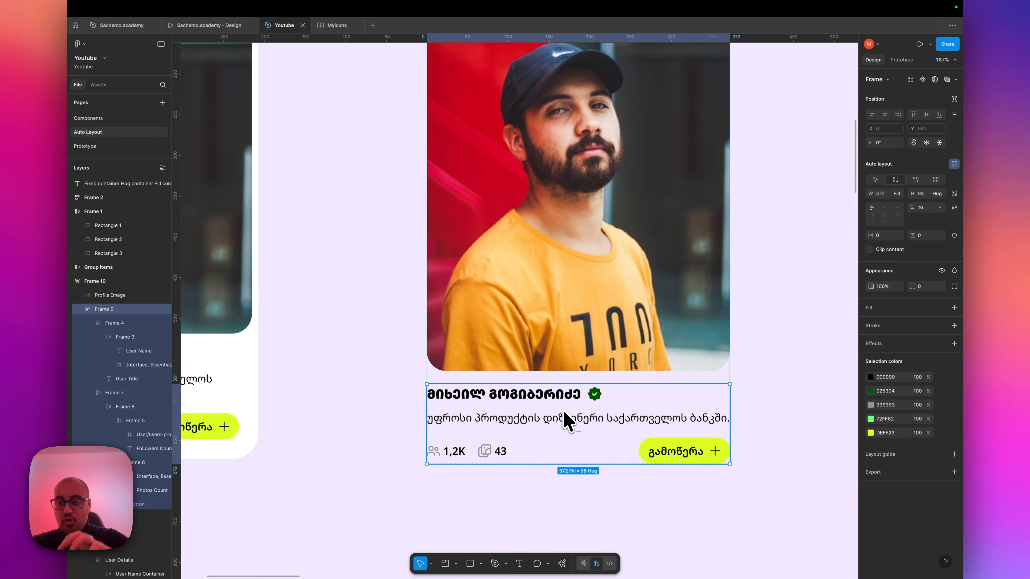
pyautogui.scroll(-5, 564, 417)
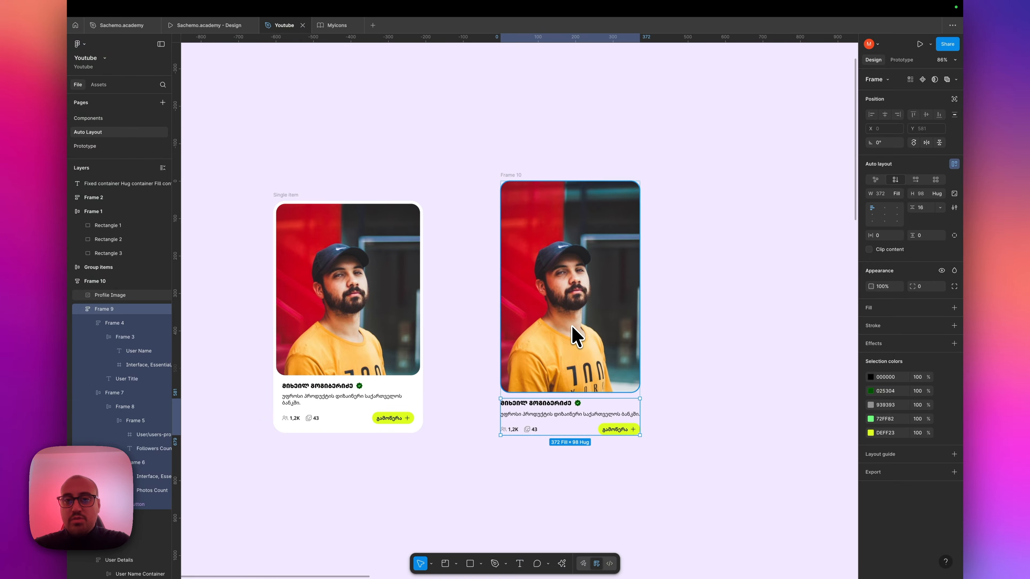
pyautogui.scroll(-2, 582, 359)
pyautogui.moveTo(528, 219); pyautogui.dragTo(547, 234)
pyautogui.moveTo(646, 433); pyautogui.dragTo(547, 405)
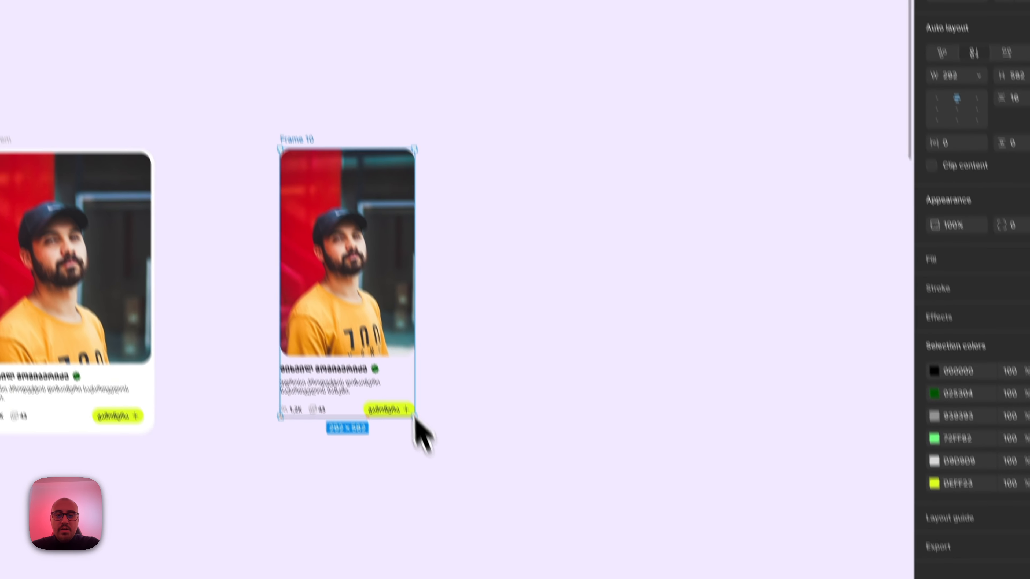
pyautogui.moveTo(414, 417); pyautogui.dragTo(514, 423)
pyautogui.hscroll(-5, 519, 425)
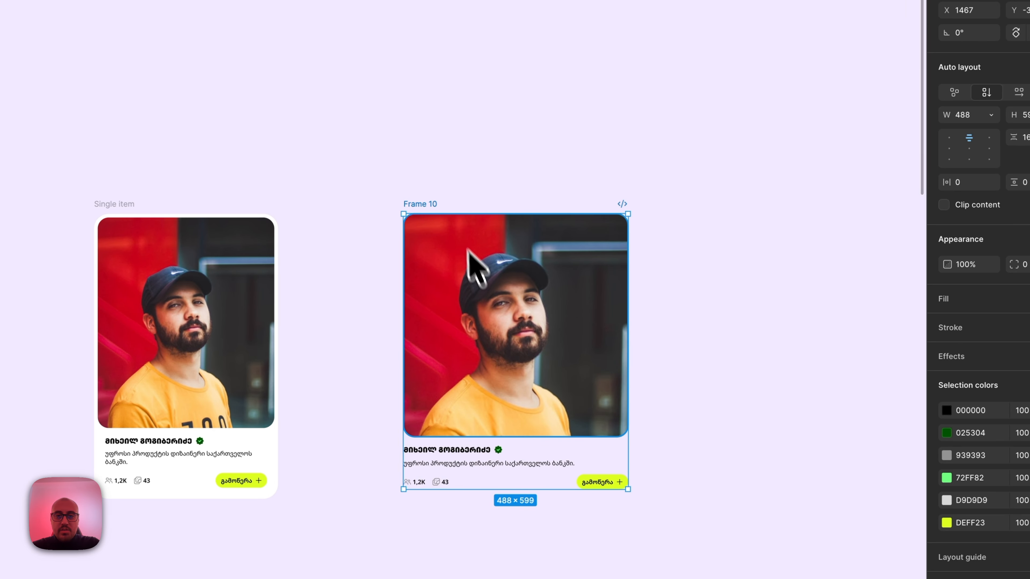
# Step: Move the card frame closer to the Single item card and give it a white FFFFFF fill
pyautogui.moveTo(426, 204); pyautogui.dragTo(372, 210)
pyautogui.hscroll(-3, 373, 209)
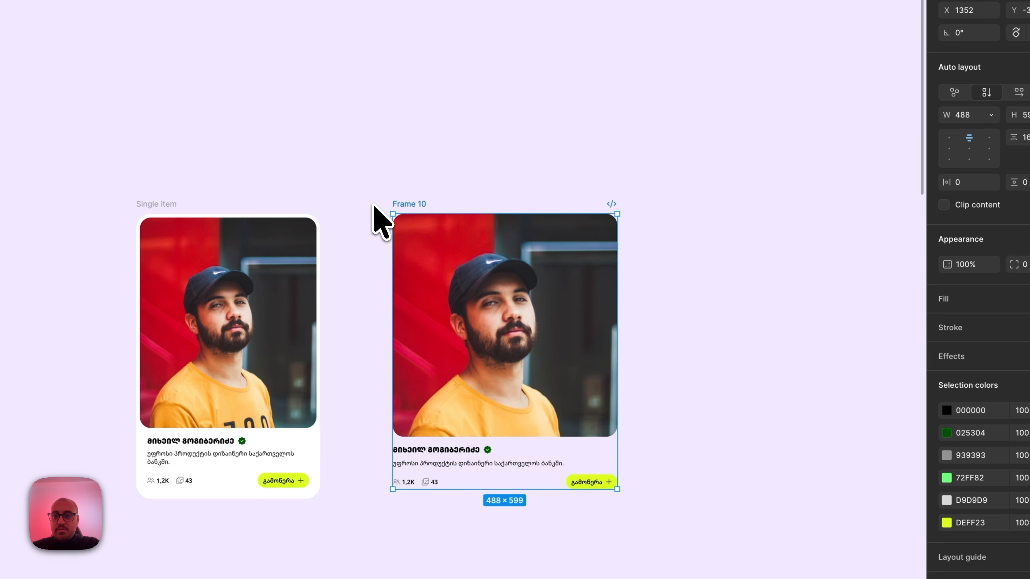
pyautogui.scroll(3, 379, 220)
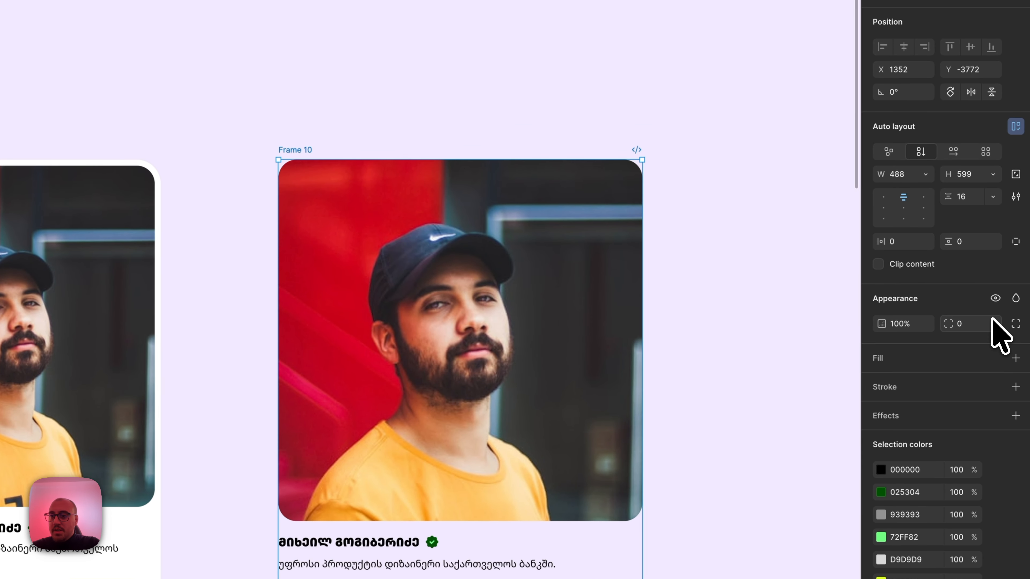
pyautogui.click(1016, 358)
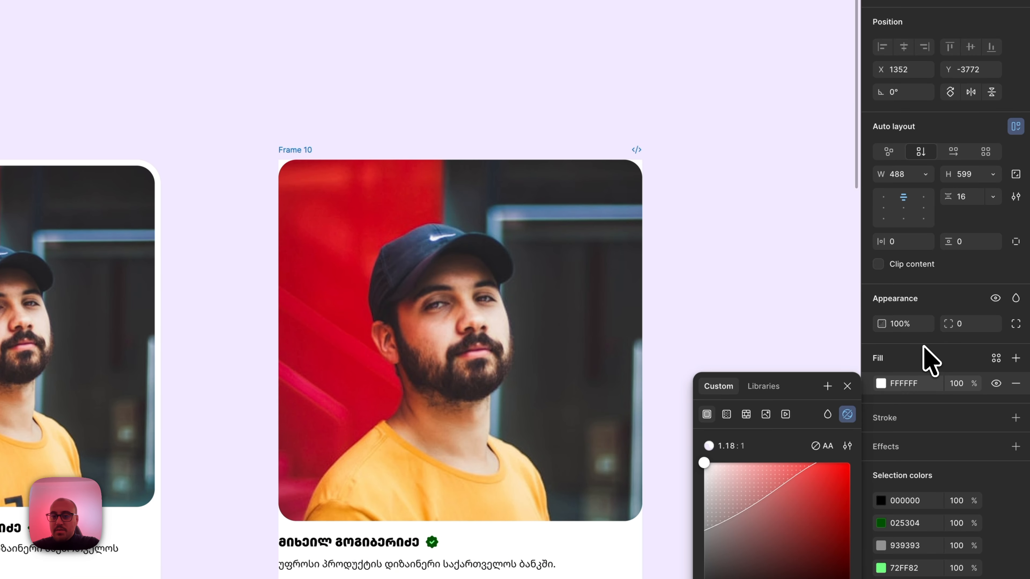
pyautogui.moveTo(295, 150); pyautogui.dragTo(272, 149)
# Step: Set the card frame's corner radius to 32
pyautogui.click(967, 322)
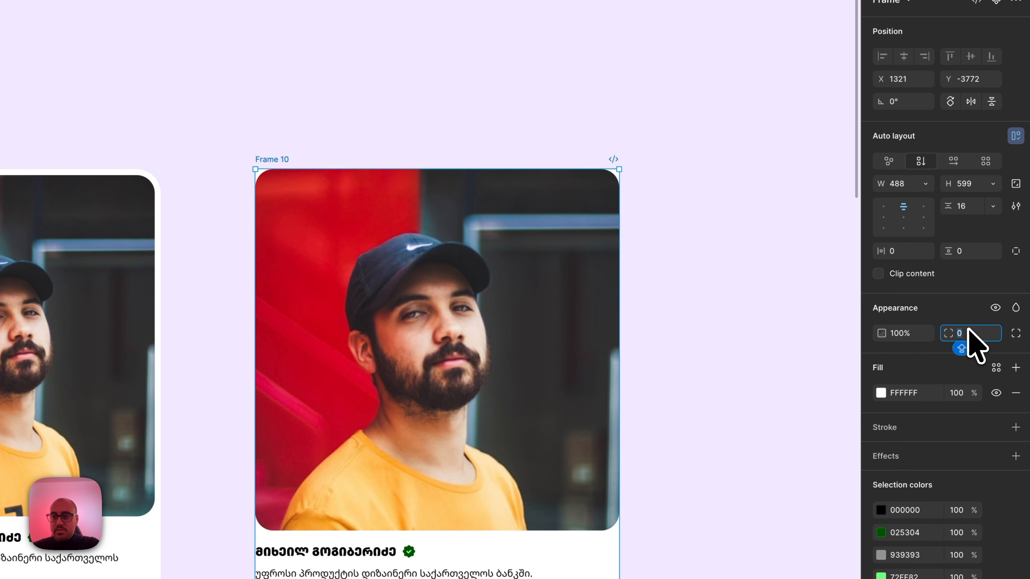
pyautogui.write('32')
pyautogui.press('Return')
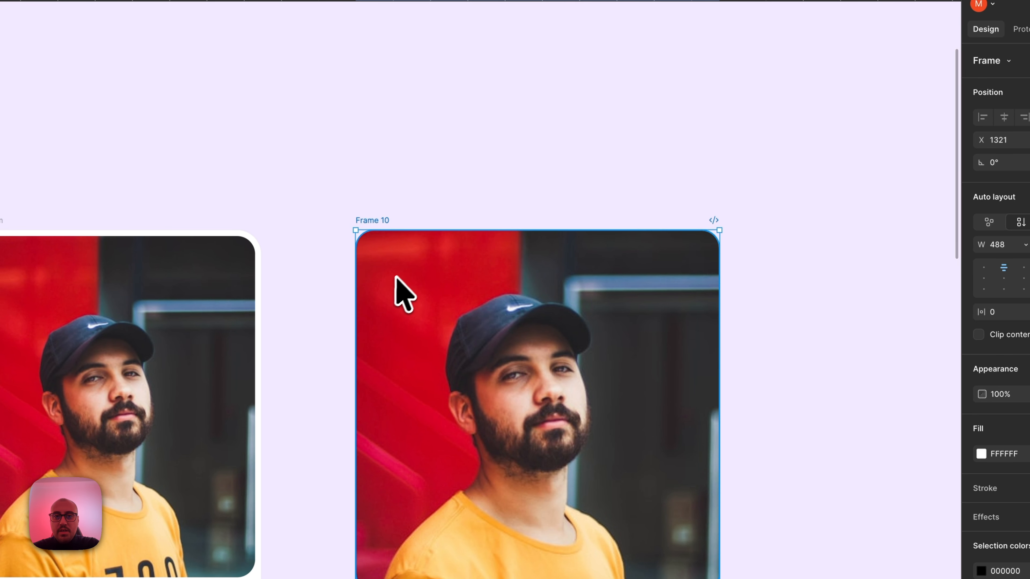
pyautogui.click(396, 279)
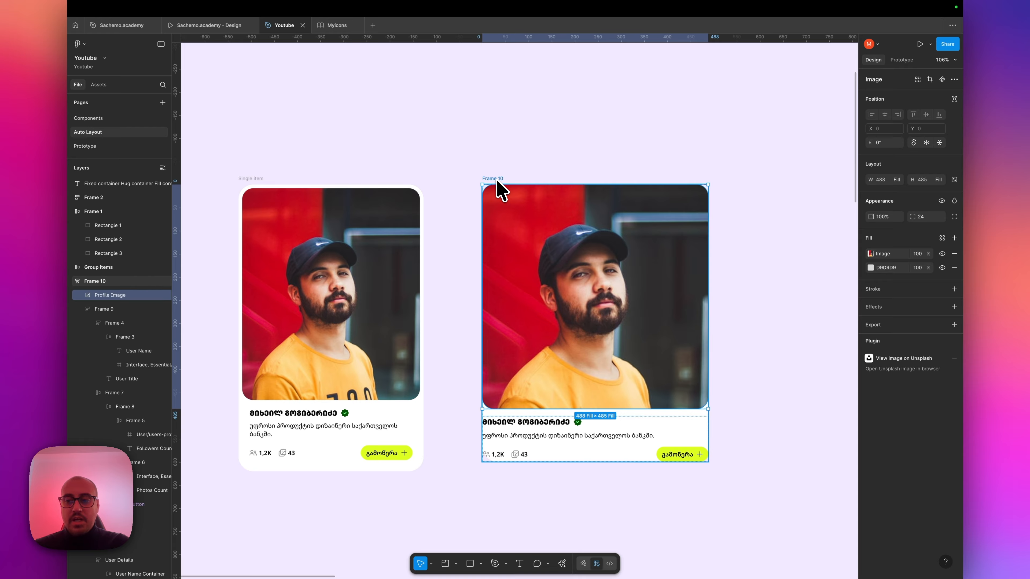
# Step: Set the card frame's horizontal and vertical padding to 8
pyautogui.click(497, 182)
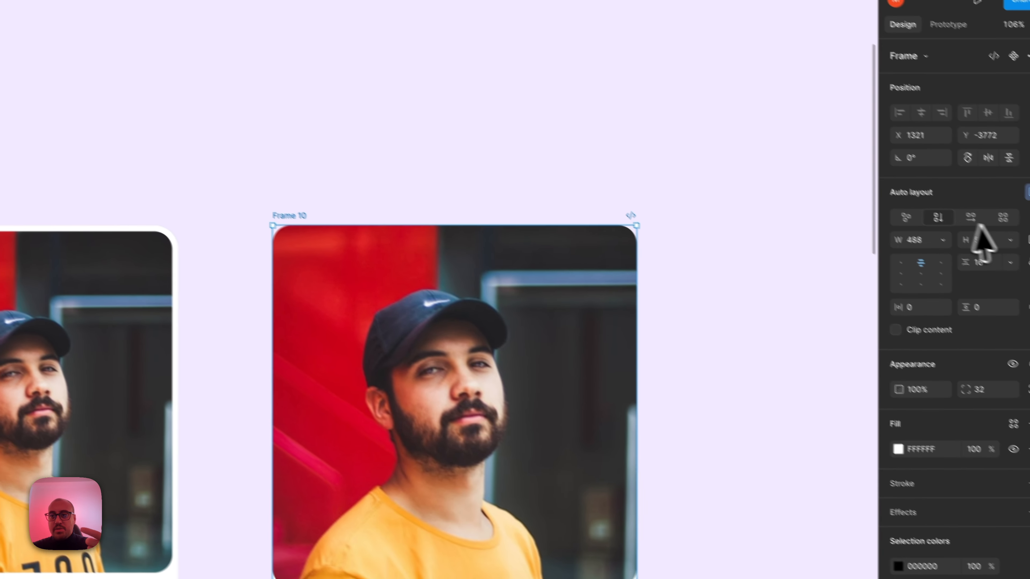
pyautogui.click(903, 297)
pyautogui.write('8')
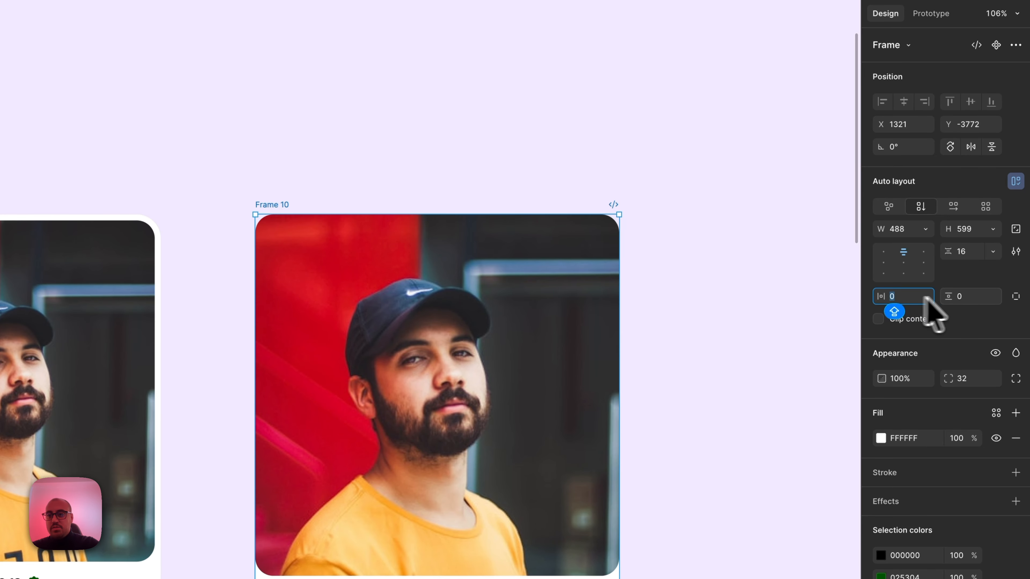
pyautogui.click(967, 297)
pyautogui.write('8')
pyautogui.press('Return')
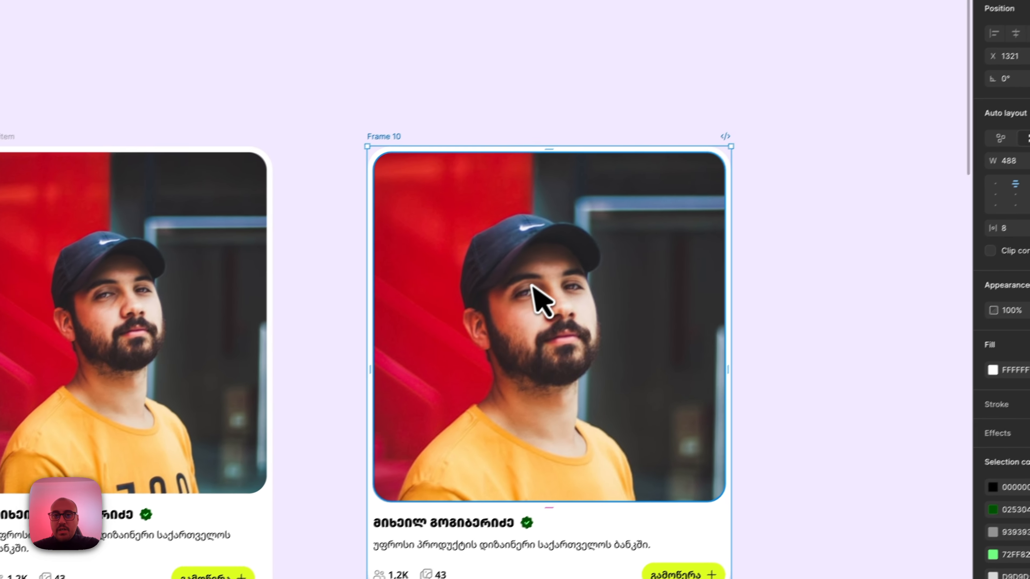
# Step: Compare the outer corner rounding of the card frame with that of the profile image inside it
pyautogui.hscroll(-4, 415, 353)
pyautogui.scroll(6, 413, 353)
pyautogui.scroll(3, 582, 281)
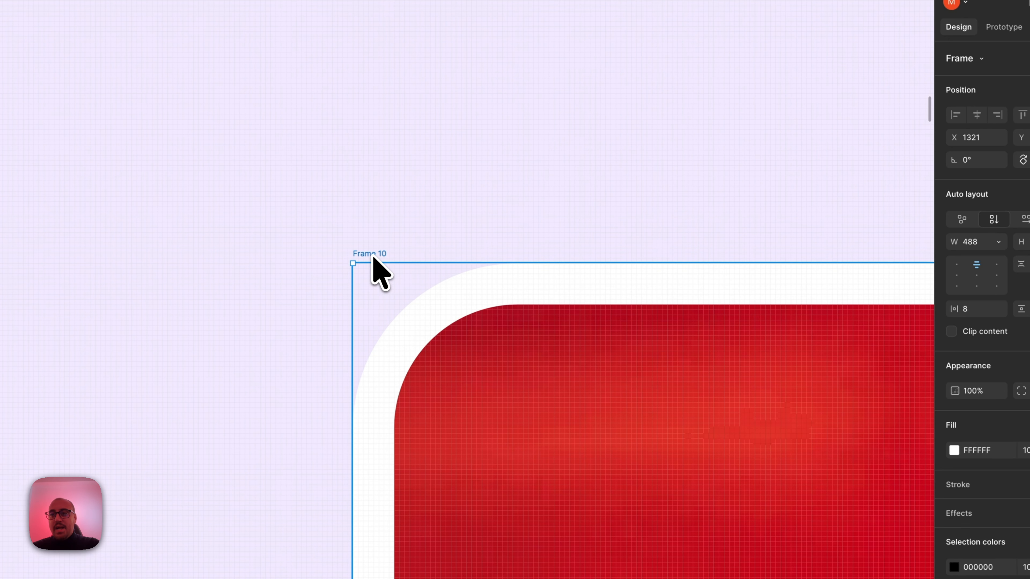
pyautogui.click(545, 322)
pyautogui.scroll(-5, 545, 322)
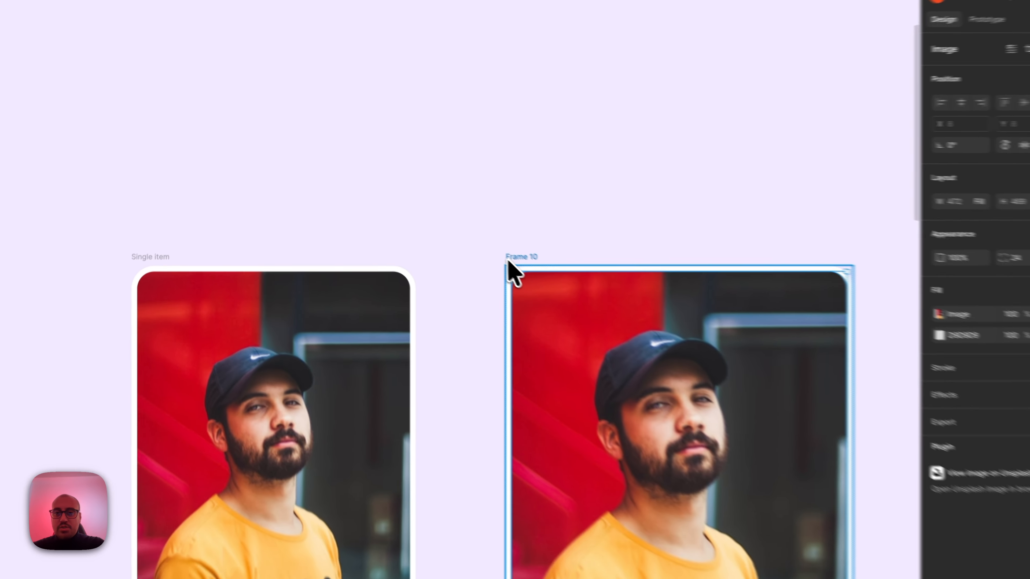
pyautogui.click(587, 217)
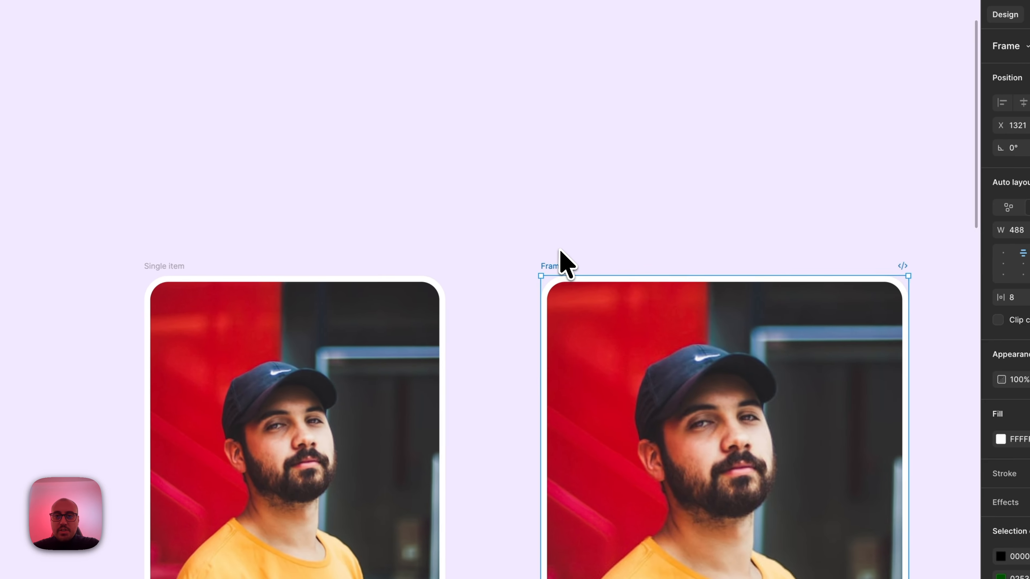
pyautogui.click(598, 206)
pyautogui.scroll(-1, 598, 205)
pyautogui.scroll(-2, 559, 249)
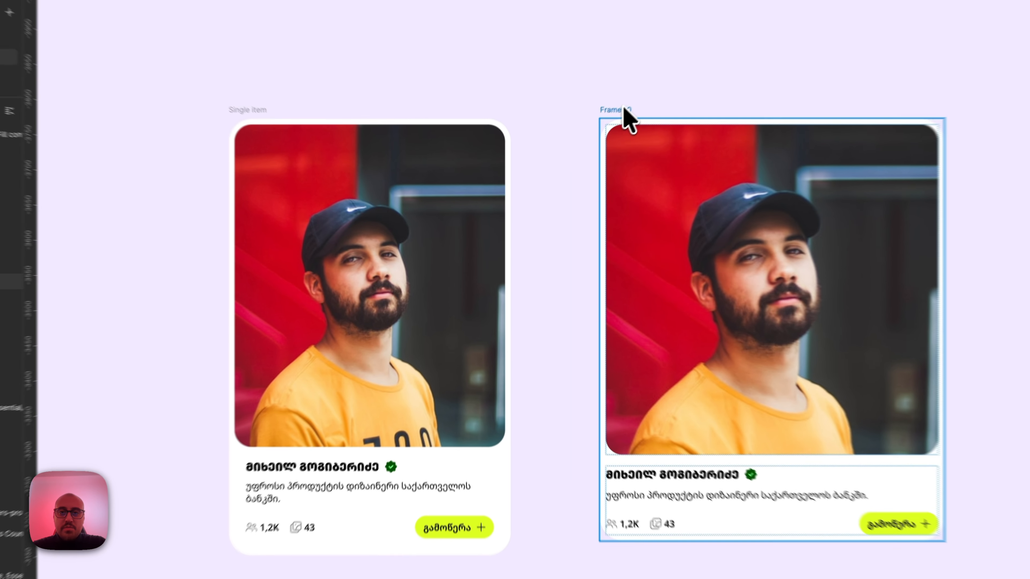
# Step: Move the card frame right beside the Single item card
pyautogui.moveTo(568, 166); pyautogui.dragTo(545, 178)
pyautogui.click(595, 119)
pyautogui.scroll(-5, 595, 127)
pyautogui.hscroll(-3, 595, 126)
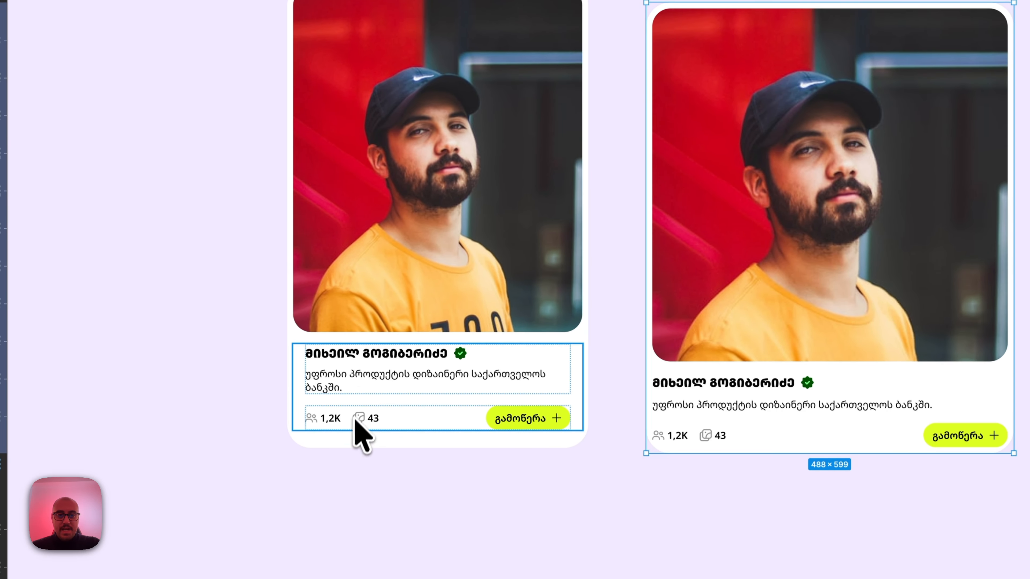
# Step: Set the horizontal padding of the rebuilt card's info frame to 16
pyautogui.doubleClick(829, 417)
pyautogui.scroll(5, 863, 418)
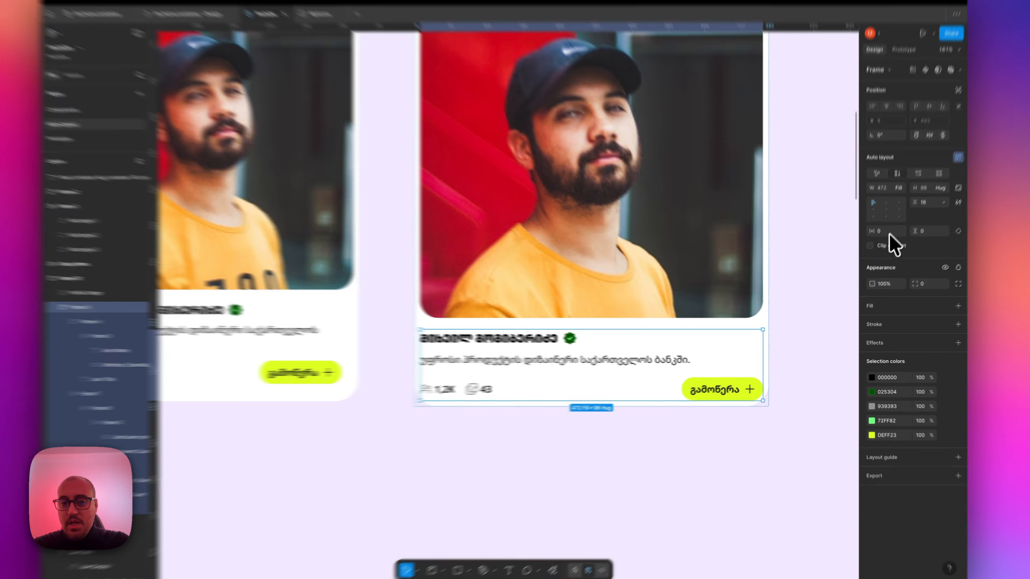
pyautogui.click(888, 233)
pyautogui.write('16')
pyautogui.scroll(-3, 469, 290)
# Step: Measure the spacing between the info frame and the card's edges in the original Single item card
pyautogui.click(421, 385)
pyautogui.doubleClick(439, 381)
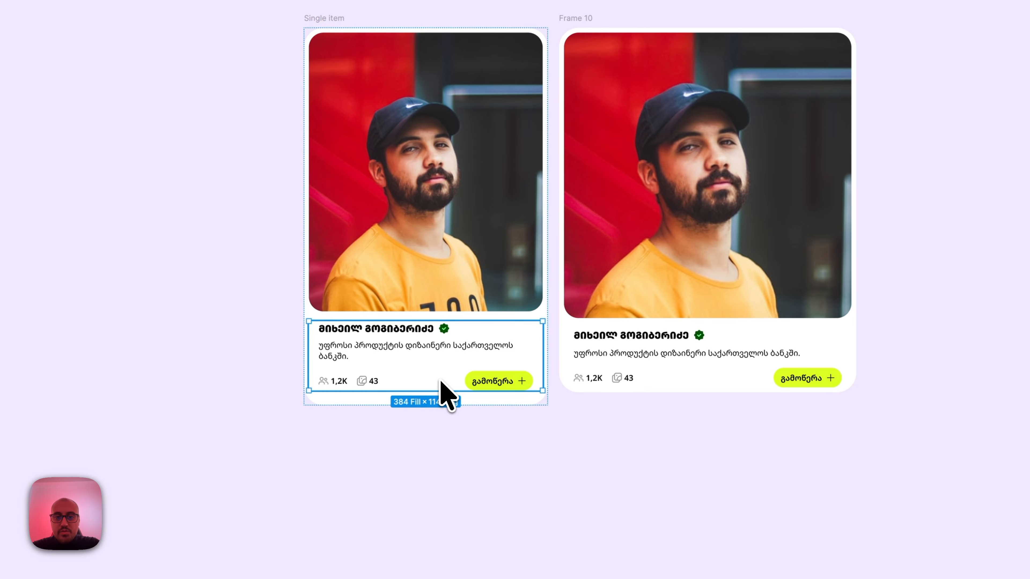
pyautogui.scroll(4, 442, 381)
pyautogui.press('alt')
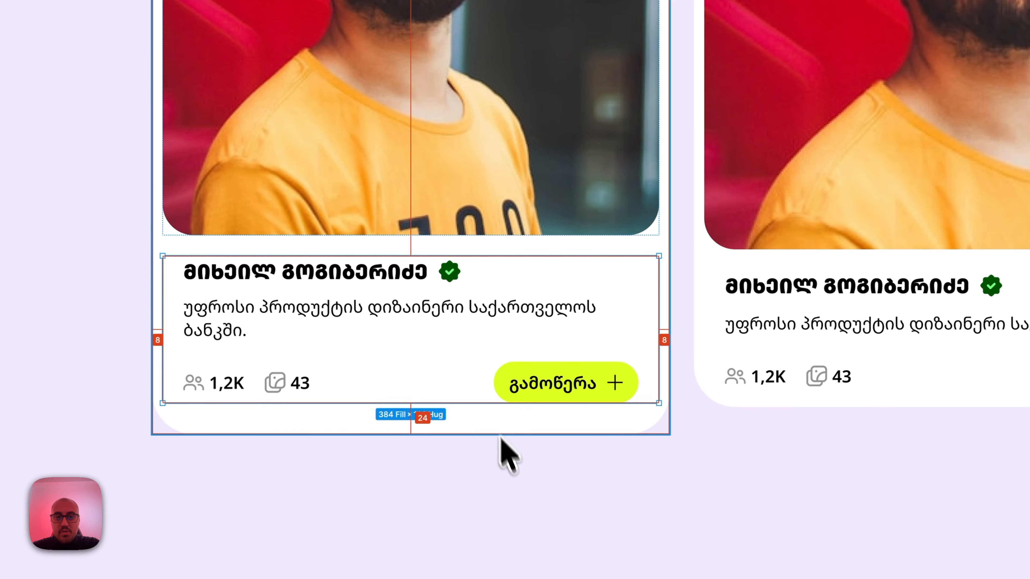
pyautogui.click(515, 484)
pyautogui.scroll(-3, 516, 484)
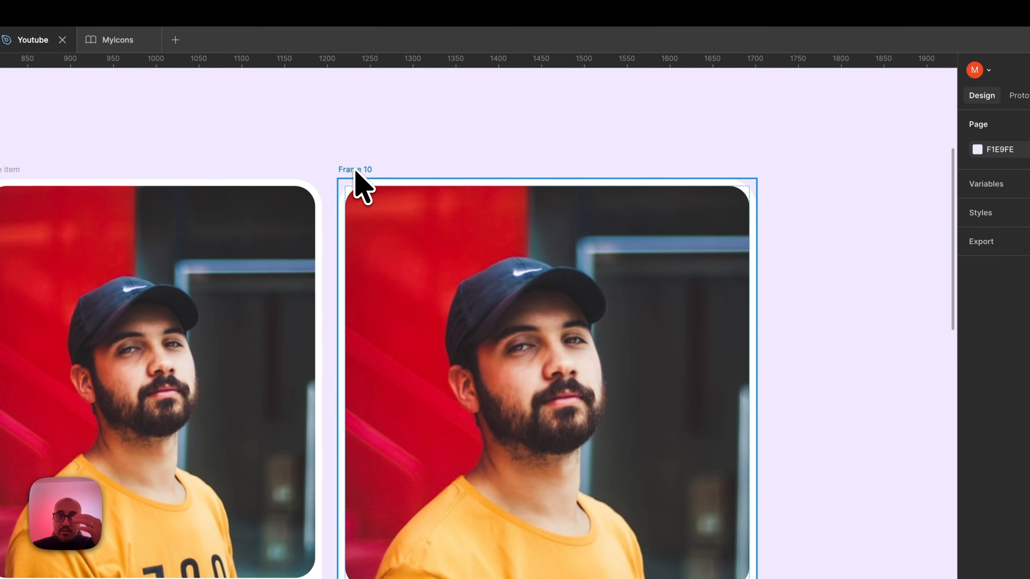
# Step: Switch the rebuilt card frame to individual padding and set its bottom padding to 24
pyautogui.scroll(-3, 355, 170)
pyautogui.click(237, 262)
pyautogui.click(1002, 311)
pyautogui.click(491, 272)
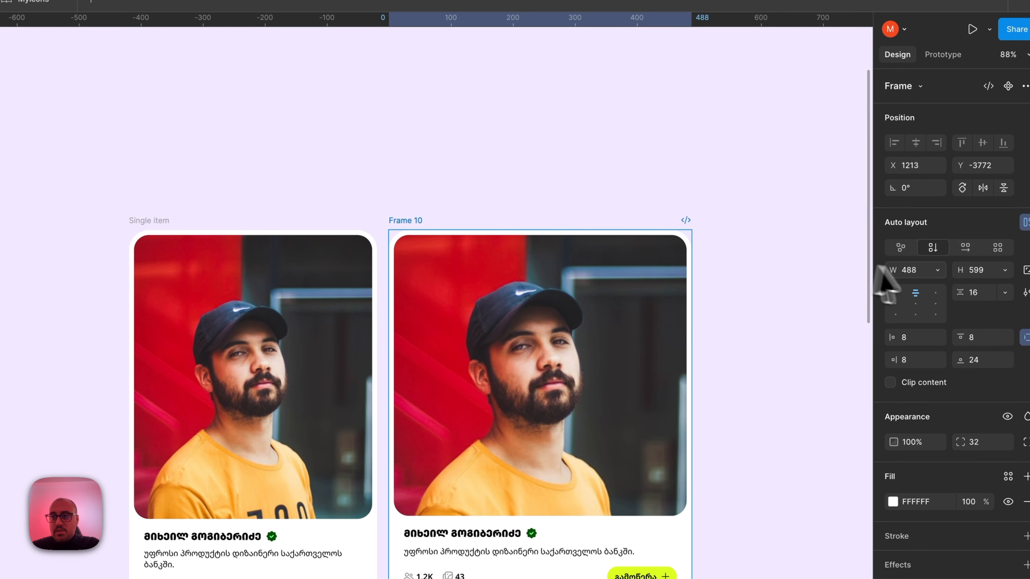
# Step: Set the rebuilt card frame's width to 400 and height to 620
pyautogui.click(1005, 314)
pyautogui.write('400')
pyautogui.press('Tab')
pyautogui.write('6')
pyautogui.press('Return')
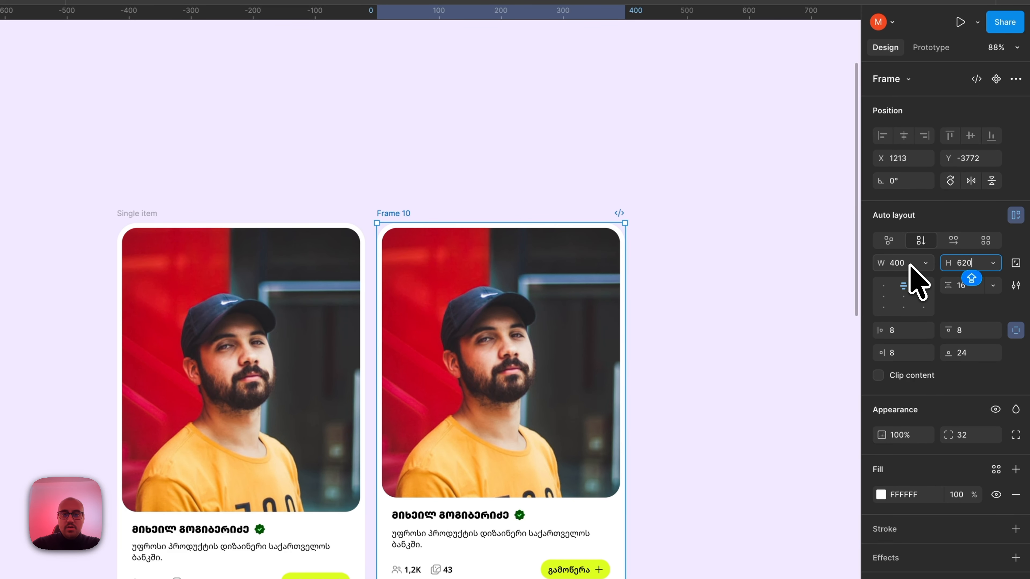
pyautogui.click(482, 216)
# Step: Compare the rebuilt card with the Single item card side by side
pyautogui.scroll(3, 482, 216)
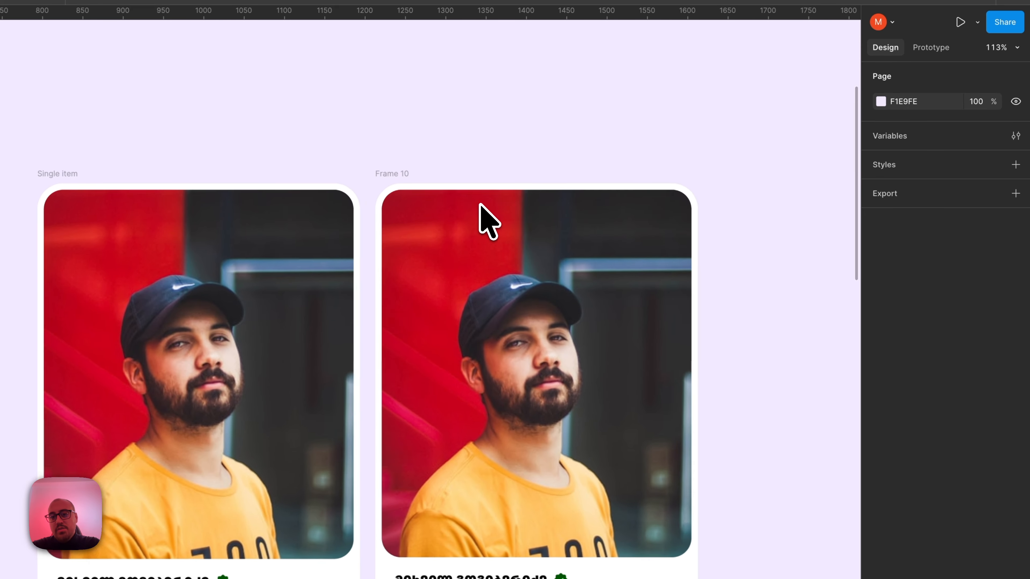
pyautogui.scroll(-3, 478, 219)
pyautogui.scroll(4, 479, 219)
pyautogui.scroll(-2, 604, 174)
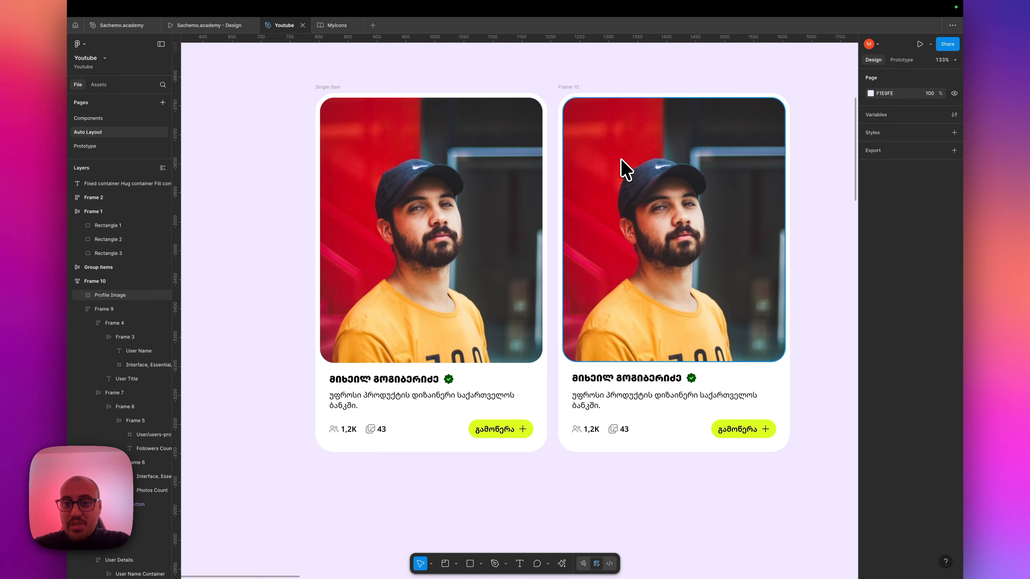
pyautogui.scroll(-5, 550, 298)
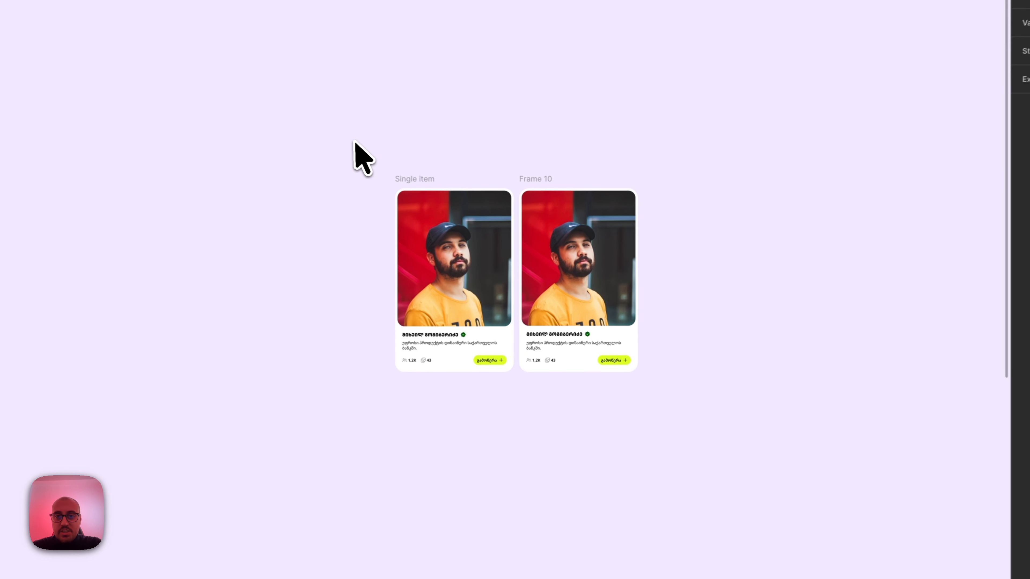
# Step: Wrap the Single item card and the rebuilt card in one auto layout frame, and extend it to five cards with generated profile content
pyautogui.moveTo(354, 141); pyautogui.dragTo(747, 441)
pyautogui.scroll(5, 527, 240)
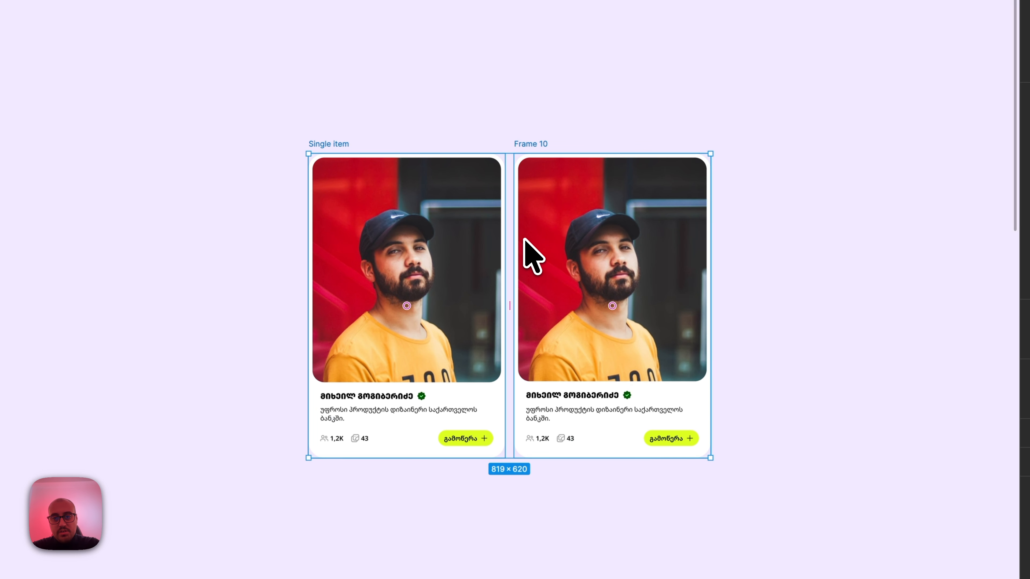
pyautogui.hotkey('shift', 'a')
pyautogui.scroll(3, 675, 273)
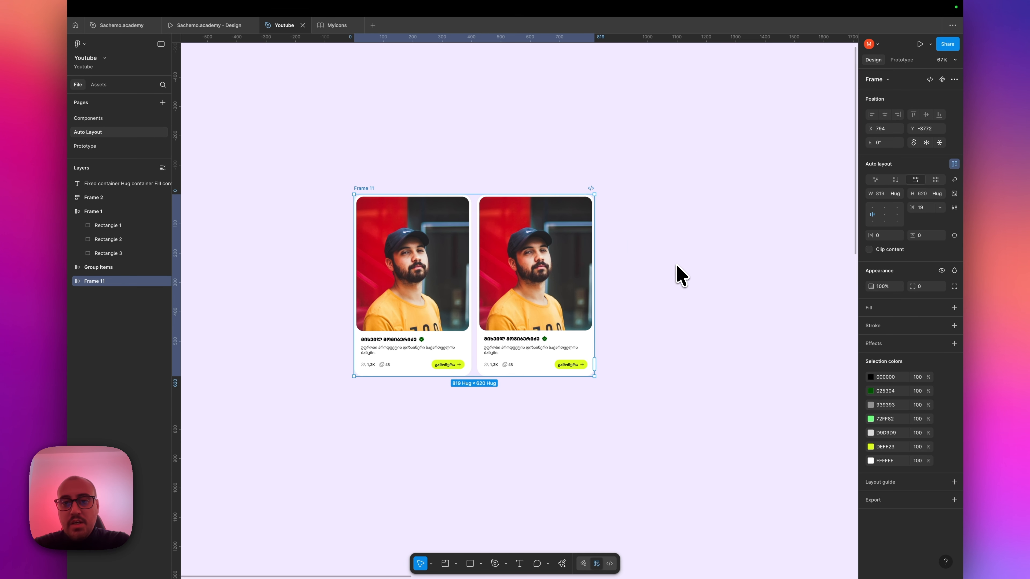
pyautogui.scroll(-3, 609, 317)
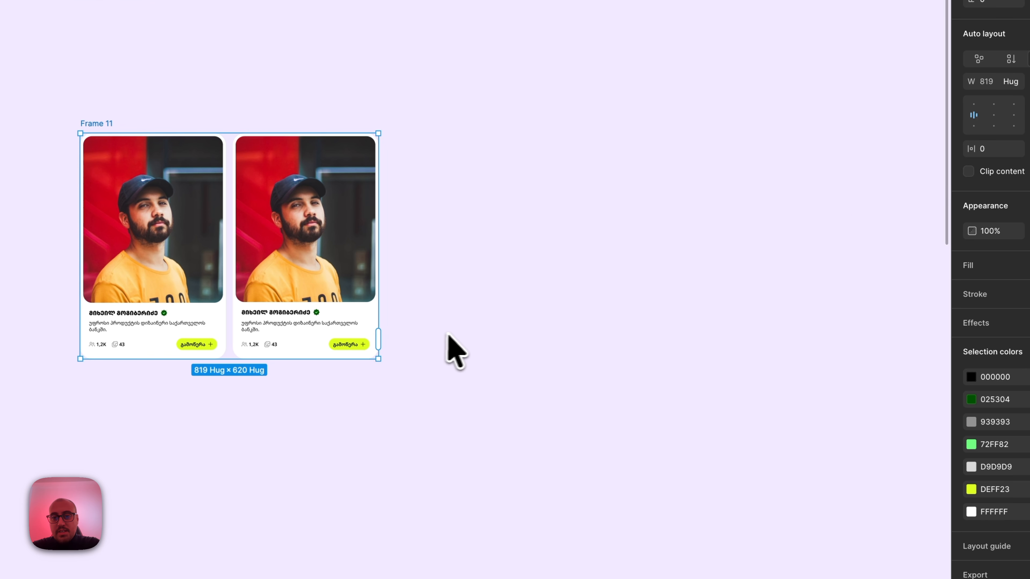
pyautogui.moveTo(447, 334); pyautogui.dragTo(839, 313)
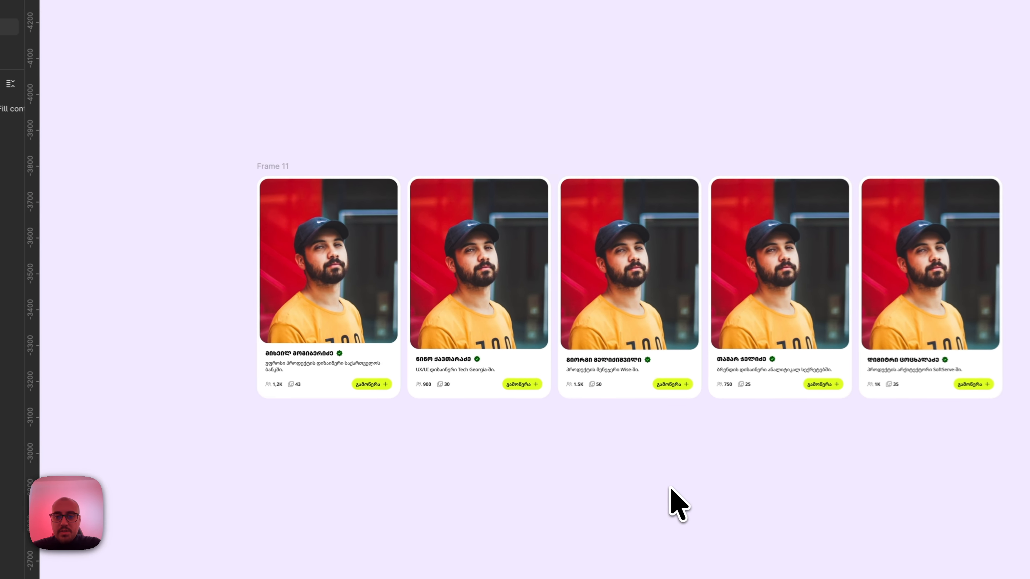
# Step: Enlarge the five-card auto layout frame to about 3282 × 859
pyautogui.click(272, 166)
pyautogui.scroll(-3, 292, 97)
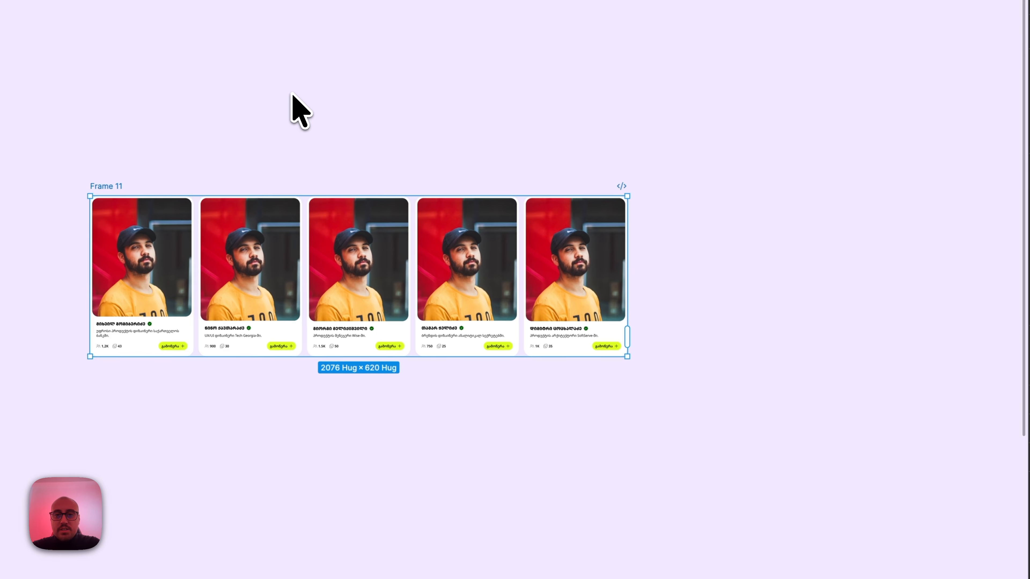
pyautogui.scroll(2, 292, 97)
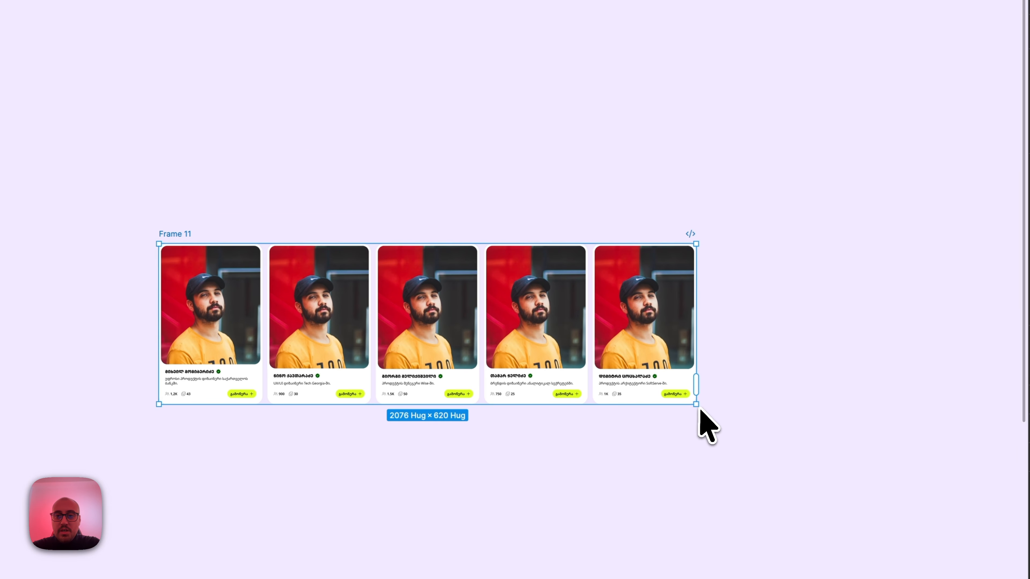
pyautogui.moveTo(697, 404); pyautogui.dragTo(584, 202)
pyautogui.click(536, 197)
# Step: Set the gap between the cards in the five-card frame to 32
pyautogui.scroll(3, 582, 203)
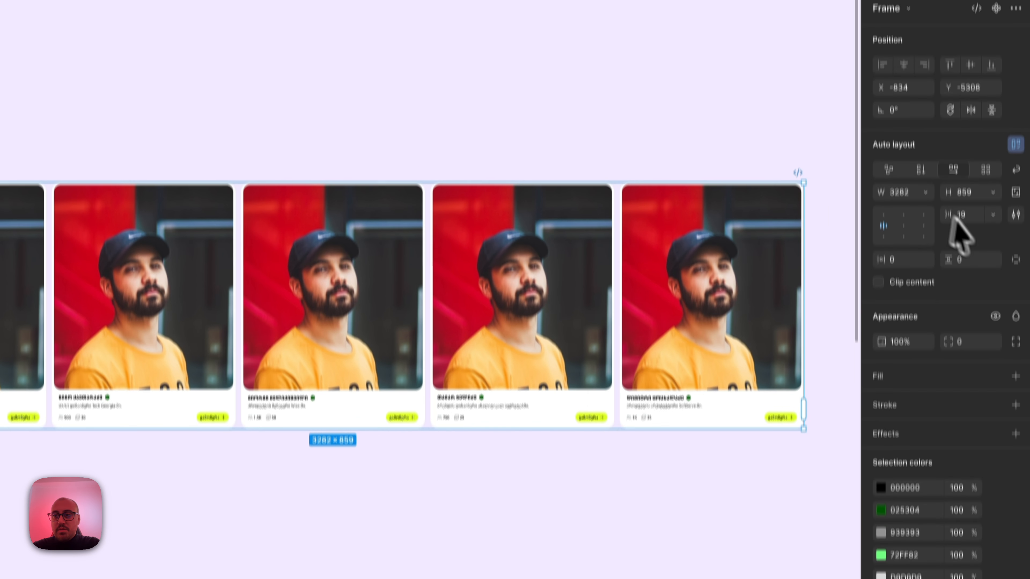
pyautogui.click(979, 115)
pyautogui.write('32')
pyautogui.press('Return')
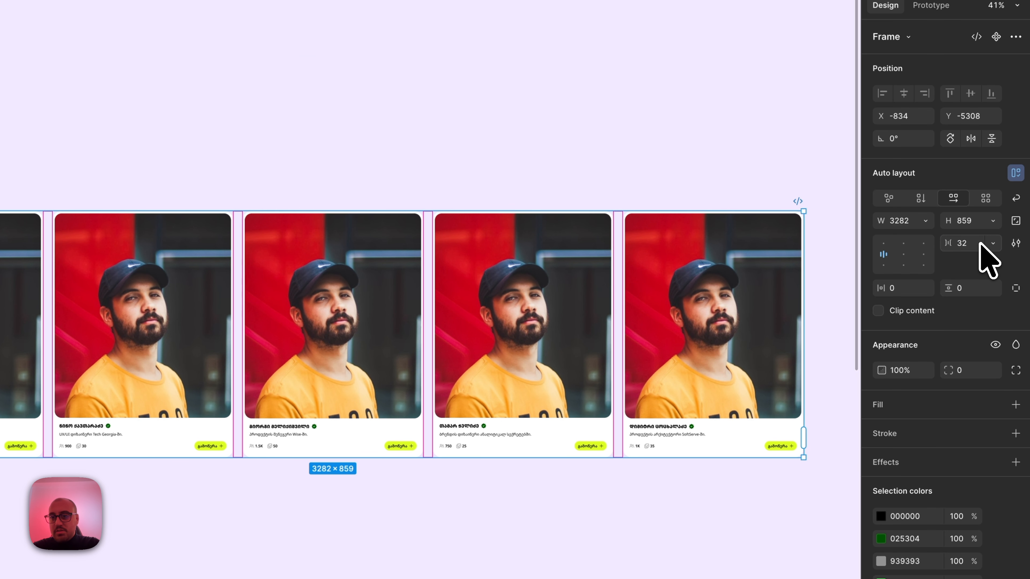
# Step: Set the five-card frame's horizontal and vertical padding to 64
pyautogui.click(898, 288)
pyautogui.write('32')
pyautogui.press('BackSpace')
pyautogui.press('BackSpace')
pyautogui.write('64')
pyautogui.press('Tab')
pyautogui.write('64')
pyautogui.press('Return')
# Step: Add a fill to the five-card frame and set its color to EEEEEE
pyautogui.scroll(2, 585, 438)
pyautogui.click(1015, 404)
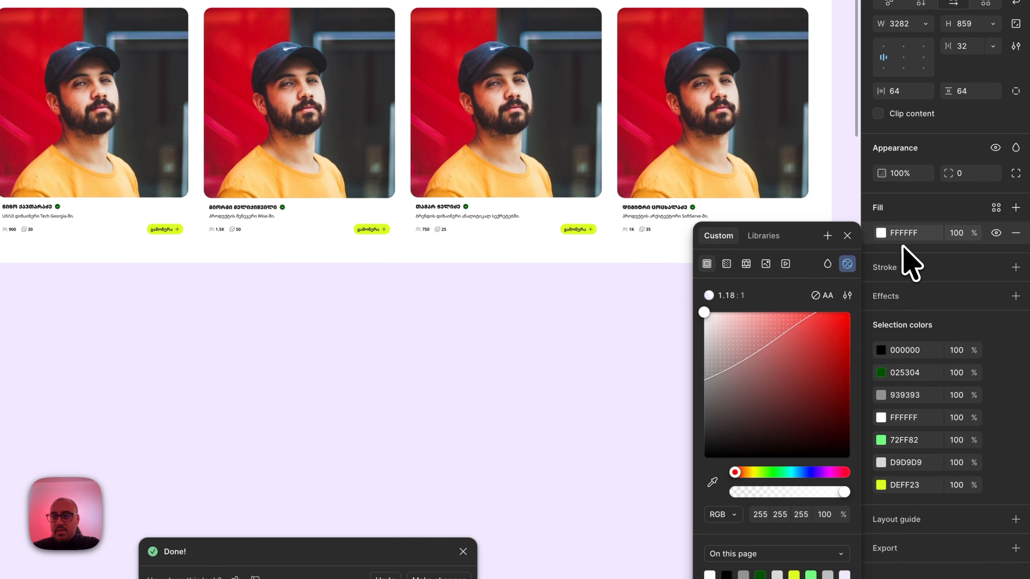
pyautogui.click(704, 317)
pyautogui.moveTo(704, 323); pyautogui.dragTo(692, 331)
pyautogui.click(917, 237)
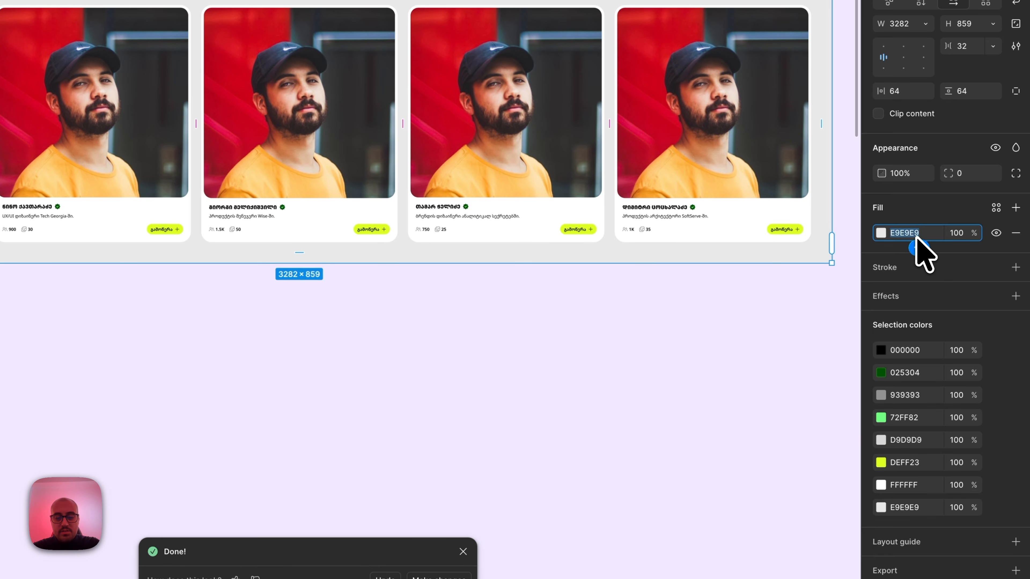
pyautogui.write('EEEEEE')
pyautogui.press('Return')
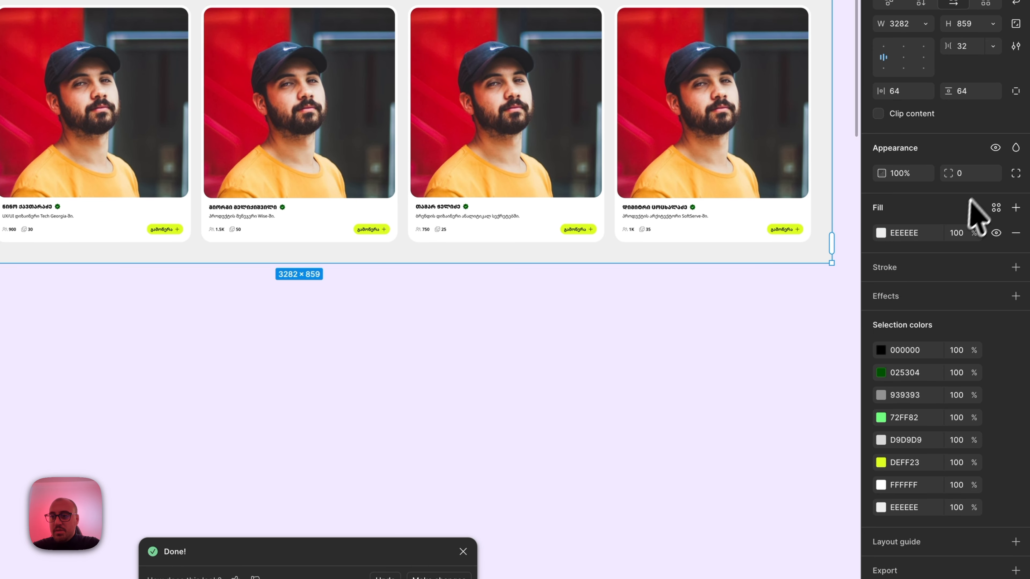
# Step: Round the five-card frame's corners with a radius of 48 and check the result
pyautogui.click(974, 174)
pyautogui.write('48')
pyautogui.press('Return')
pyautogui.click(758, 172)
pyautogui.scroll(5, 758, 172)
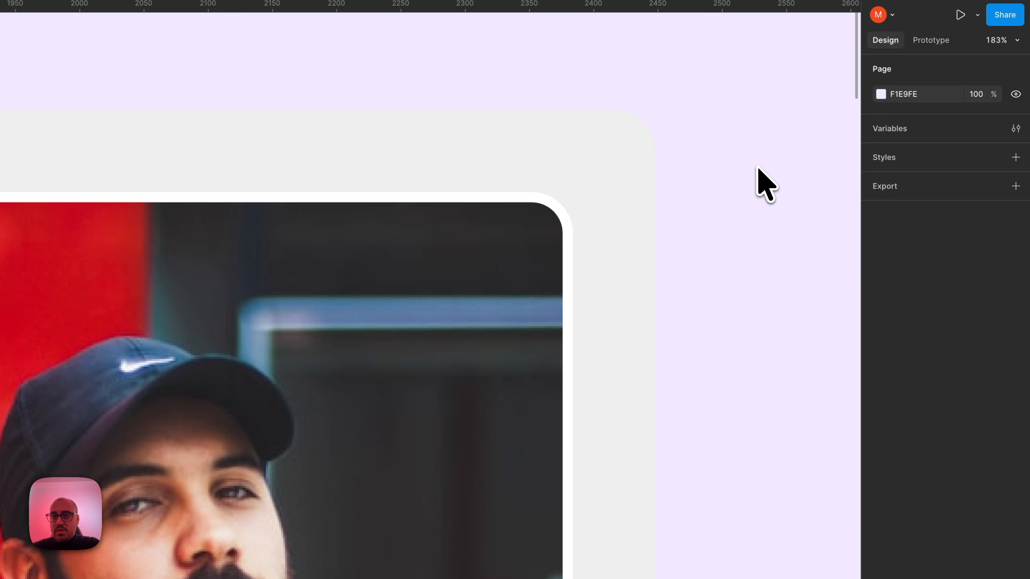
pyautogui.scroll(-6, 758, 170)
pyautogui.scroll(2, 759, 170)
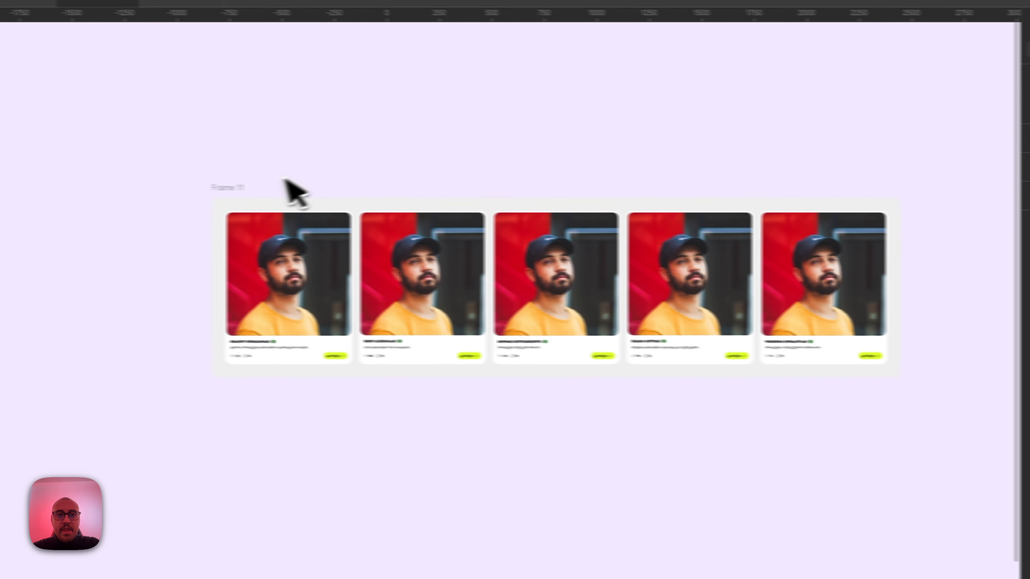
# Step: Select the second card in the row and run the AI layer renaming on it
pyautogui.click(435, 205)
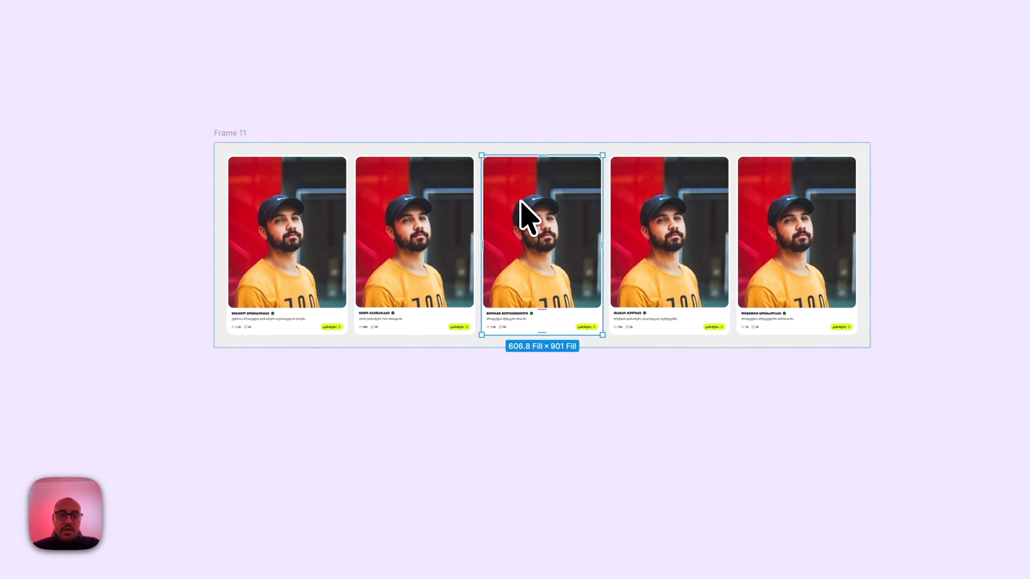
pyautogui.scroll(3, 521, 201)
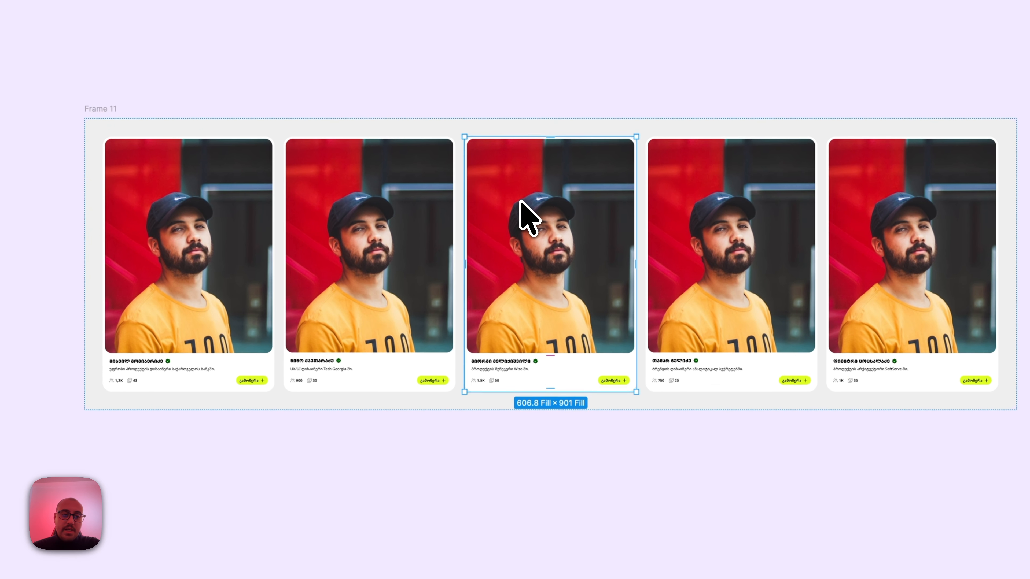
pyautogui.click(339, 221)
pyautogui.scroll(5, 339, 219)
pyautogui.hscroll(-2, 338, 219)
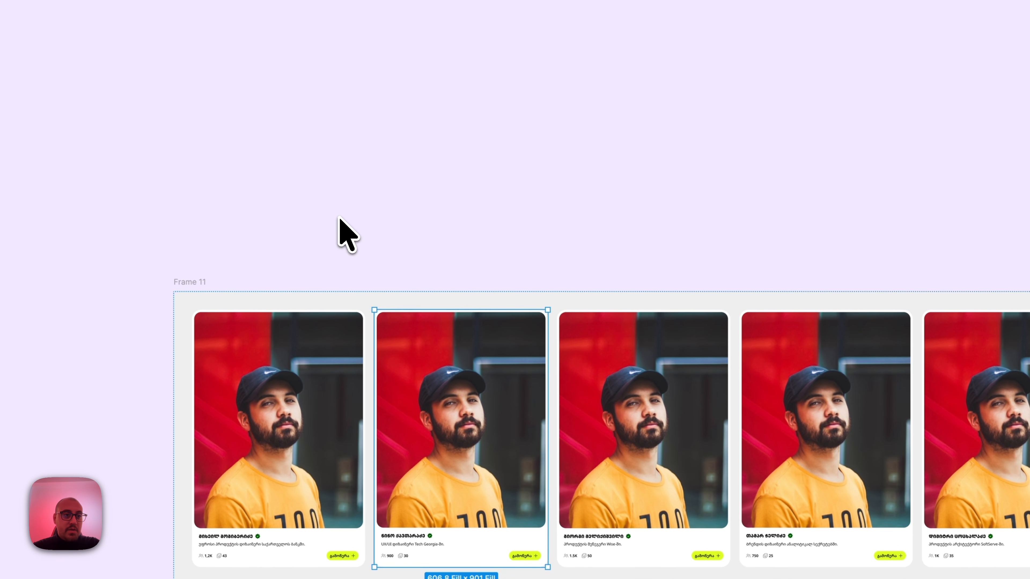
pyautogui.scroll(3, 457, 472)
pyautogui.click(595, 554)
pyautogui.click(444, 520)
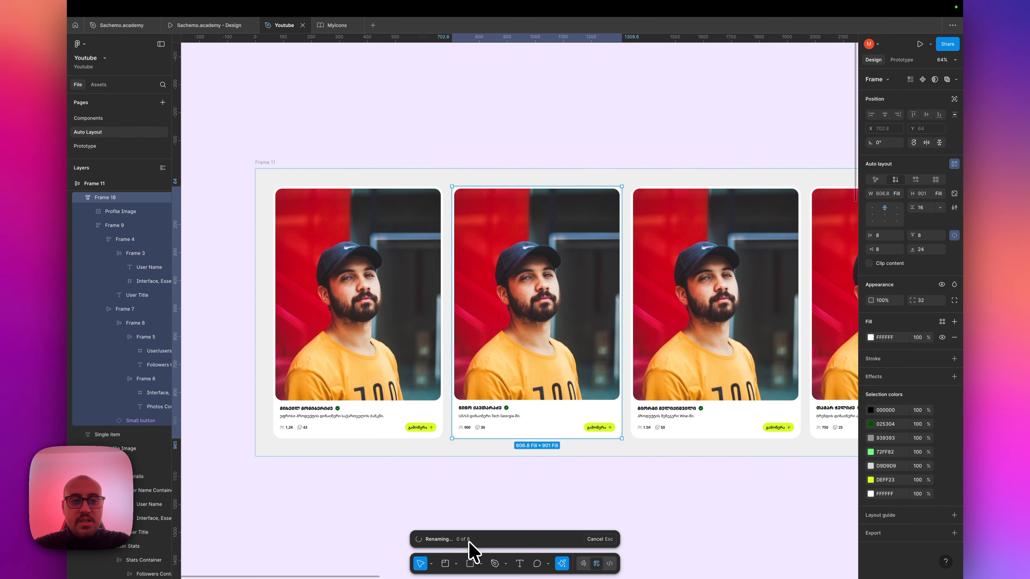